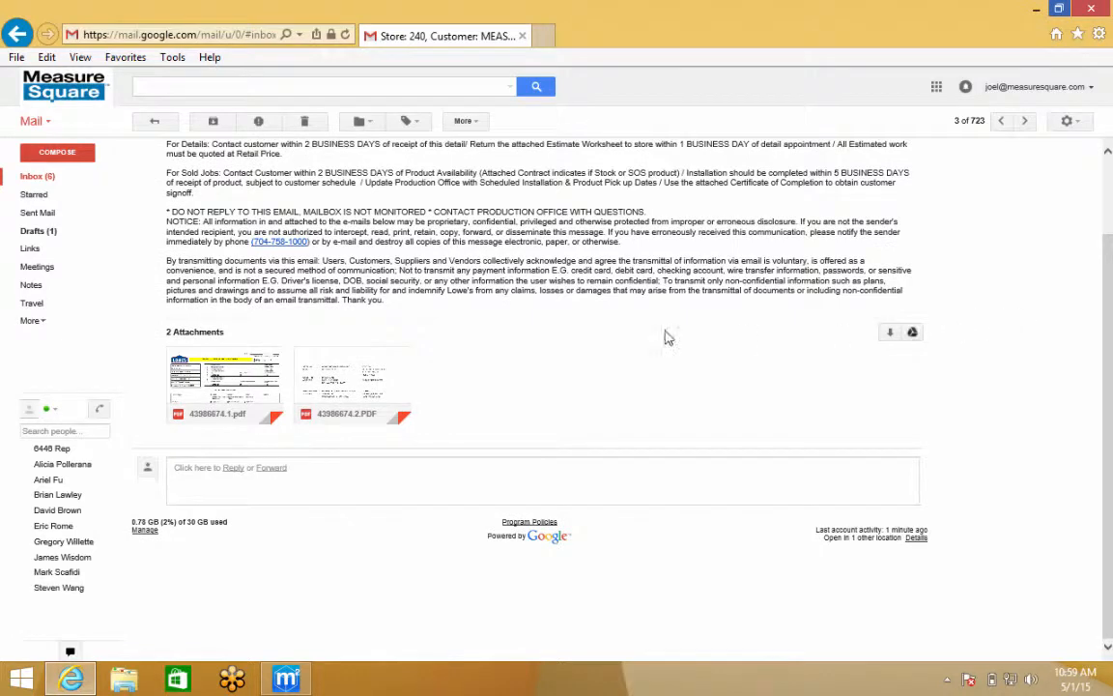
pyautogui.click(217, 382)
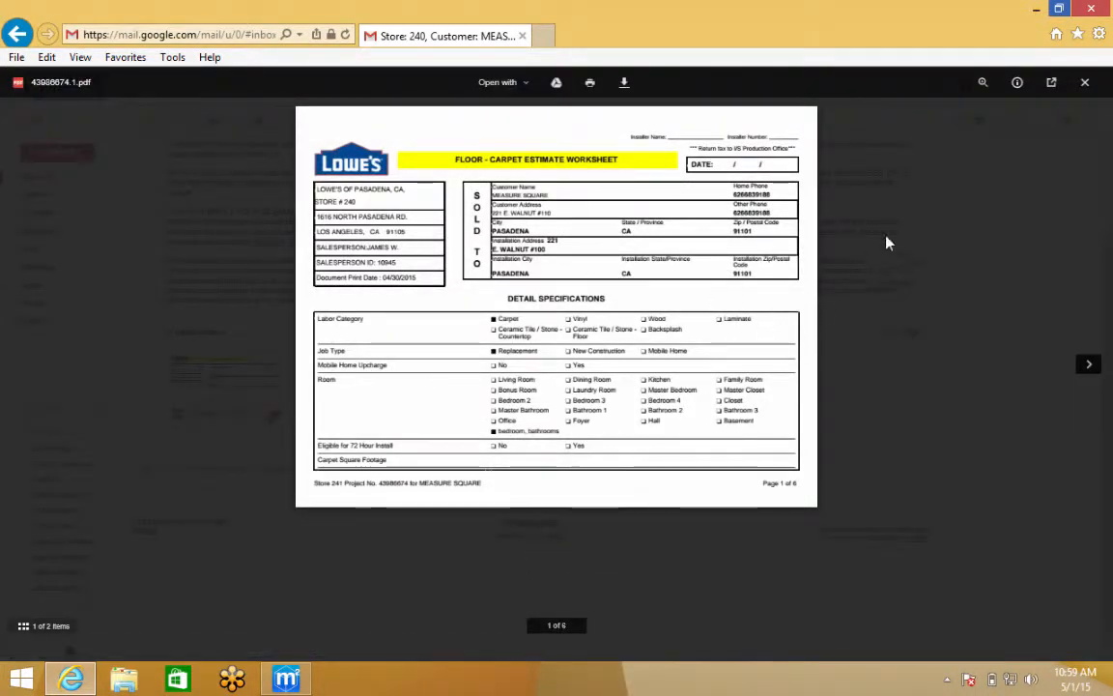
pyautogui.click(1084, 83)
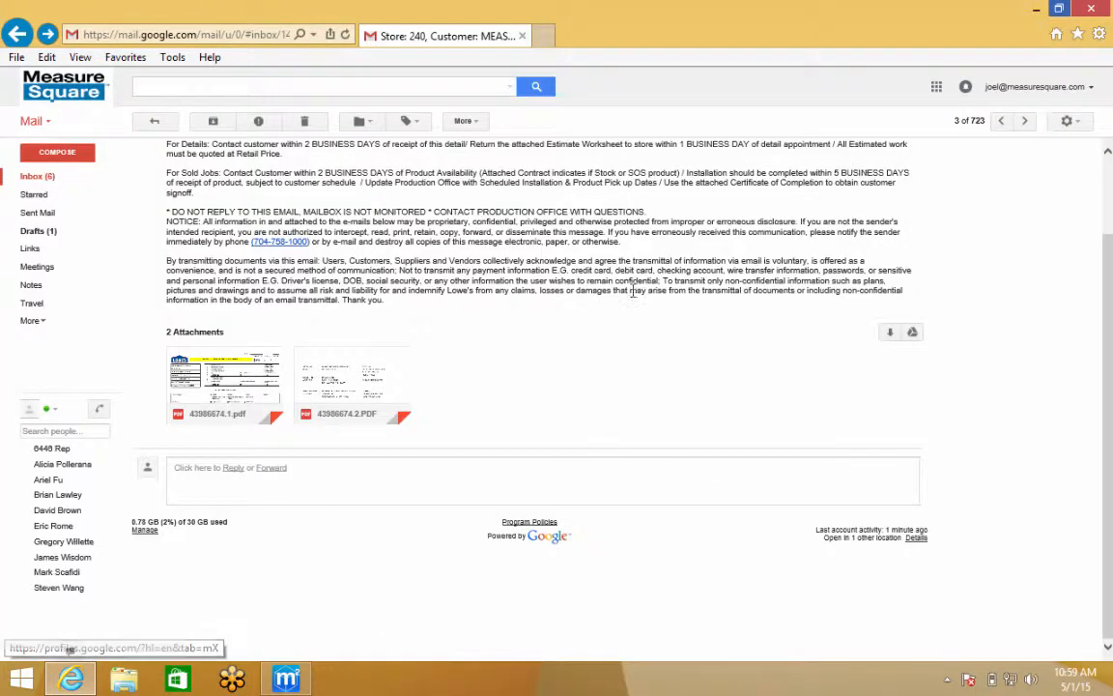
pyautogui.moveTo(356, 383)
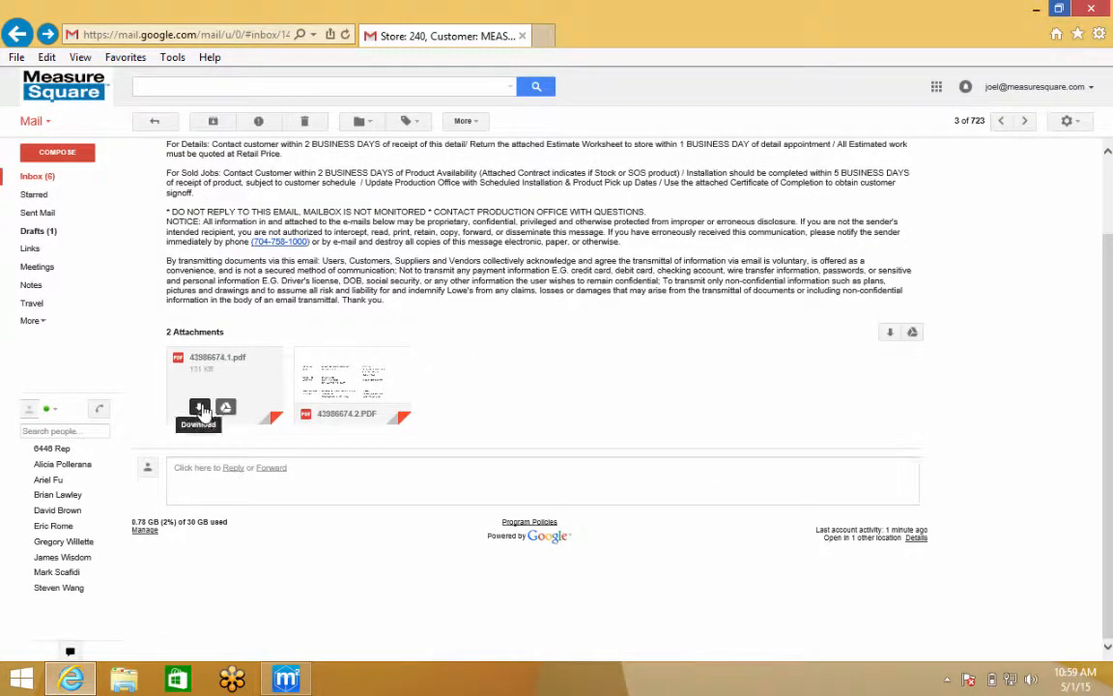
pyautogui.click(200, 408)
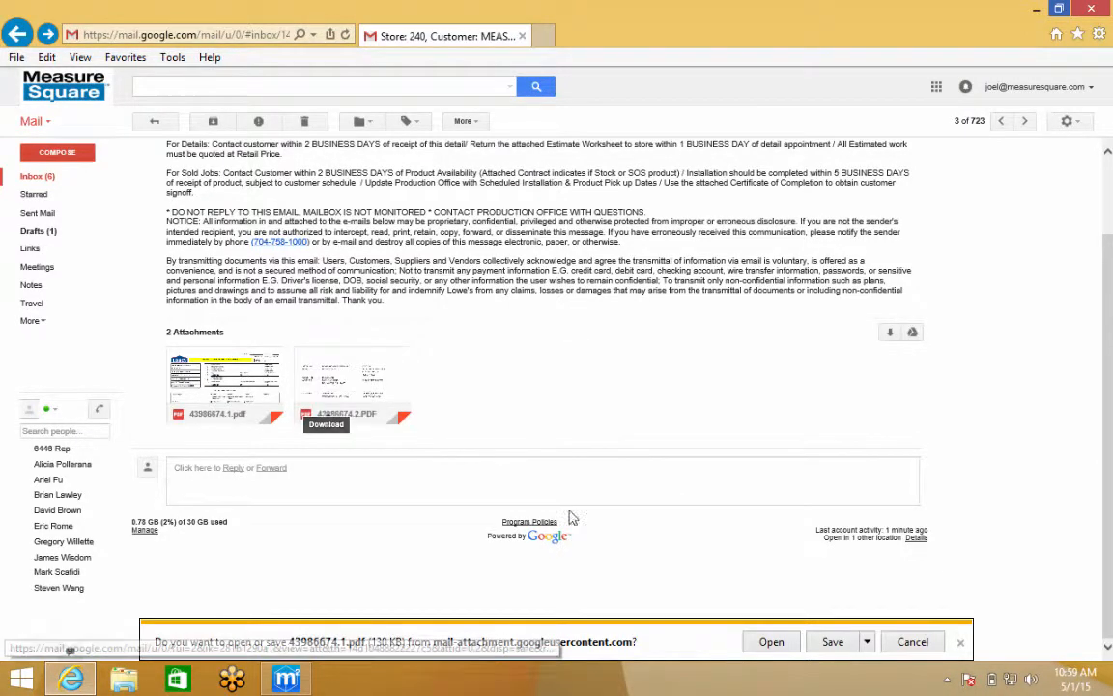
pyautogui.click(829, 640)
pyautogui.moveTo(352, 418)
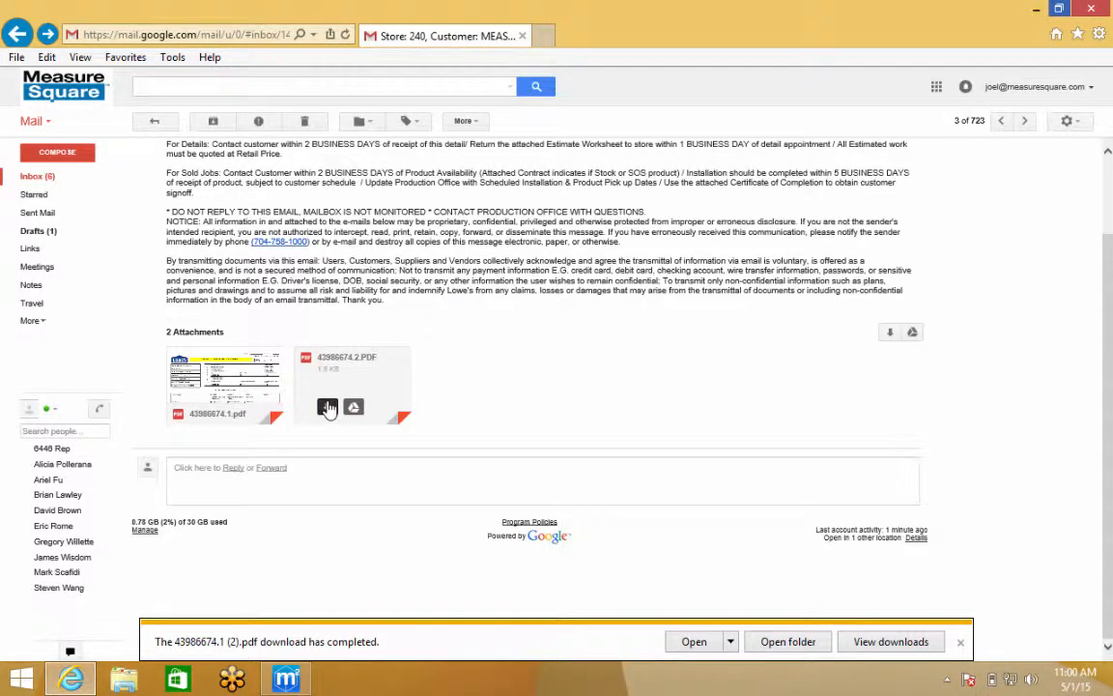
pyautogui.click(328, 407)
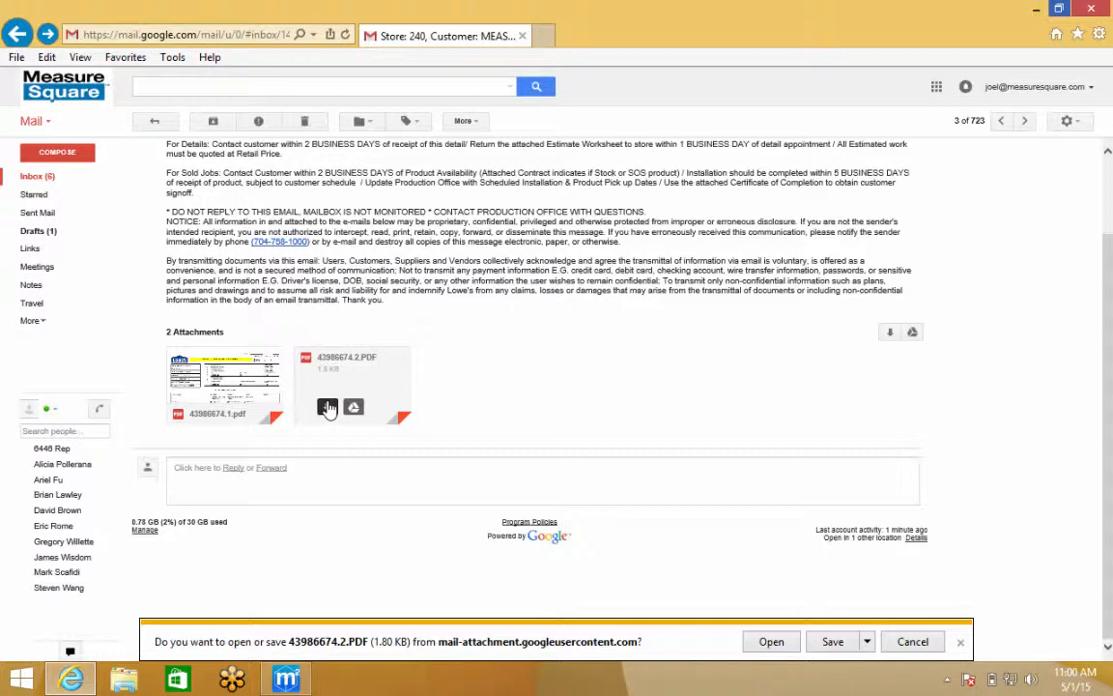
pyautogui.click(287, 675)
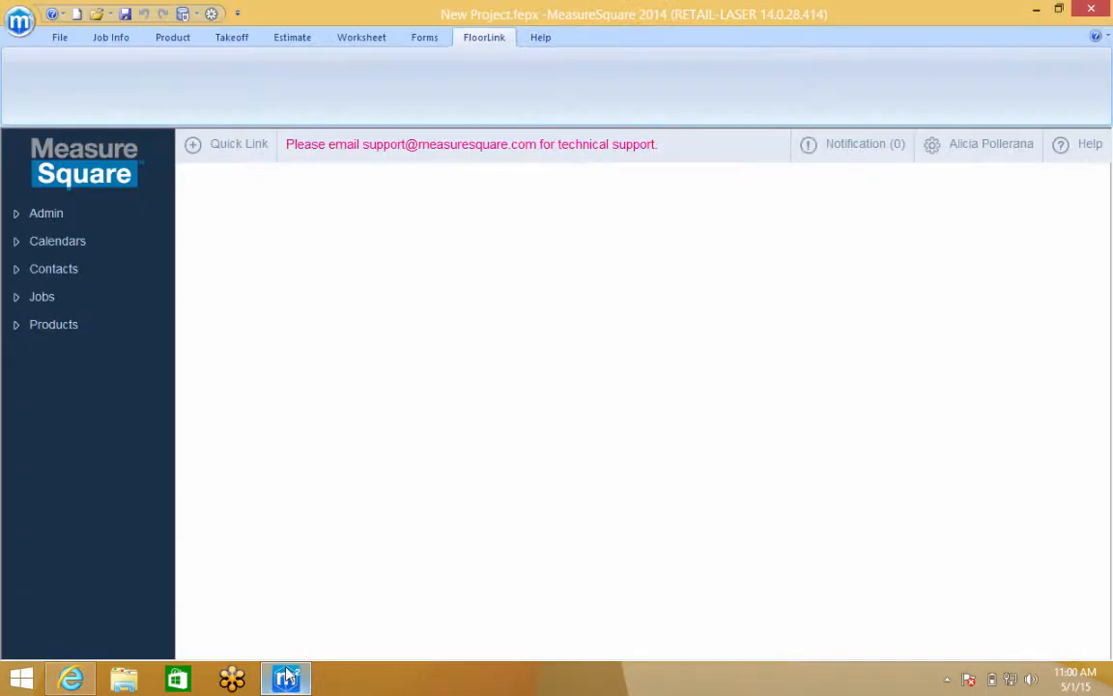
# Show the Contacts > Customers list and check store number 240 in the email subject
pyautogui.click(50, 274)
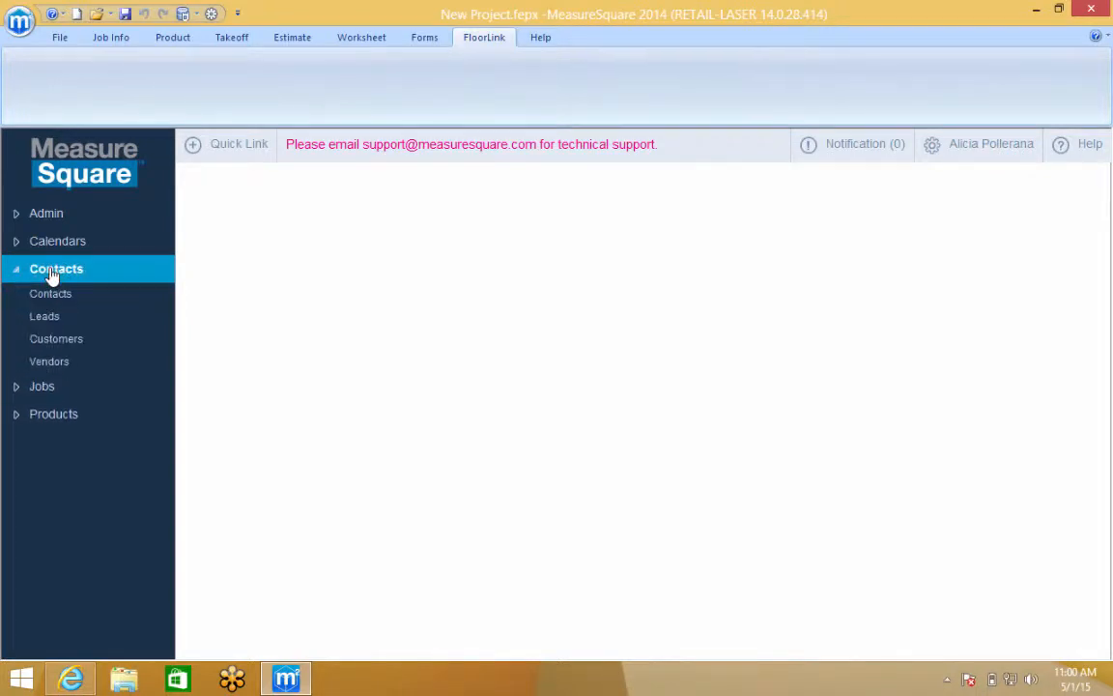
pyautogui.click(54, 346)
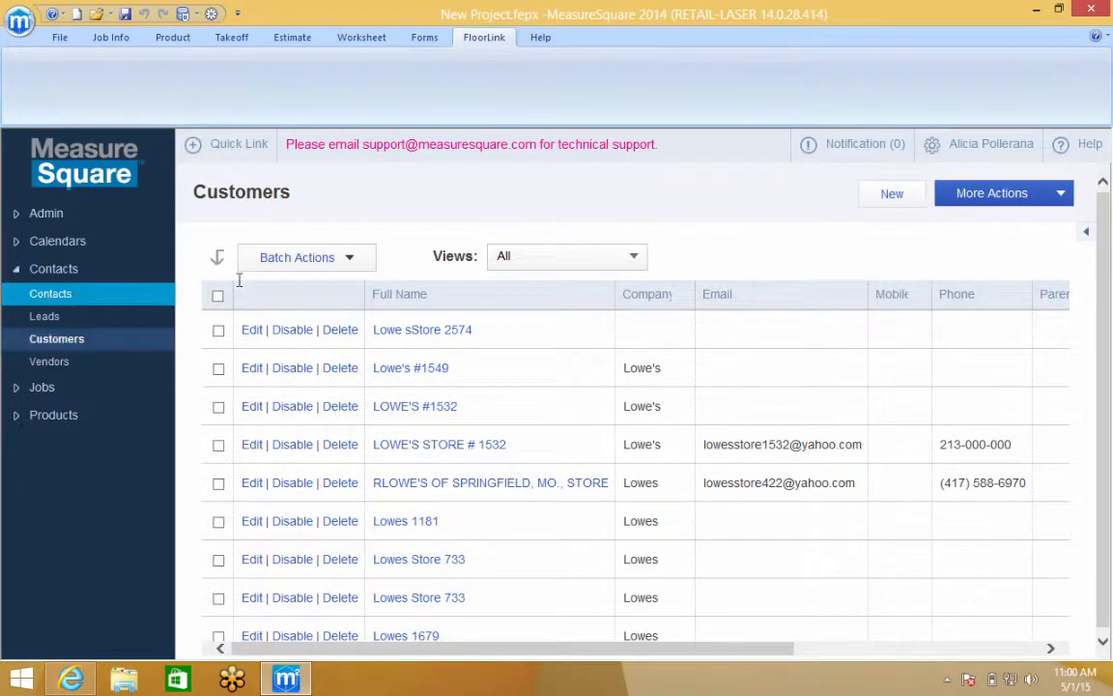
pyautogui.click(74, 680)
pyautogui.scroll(2, 235, 512)
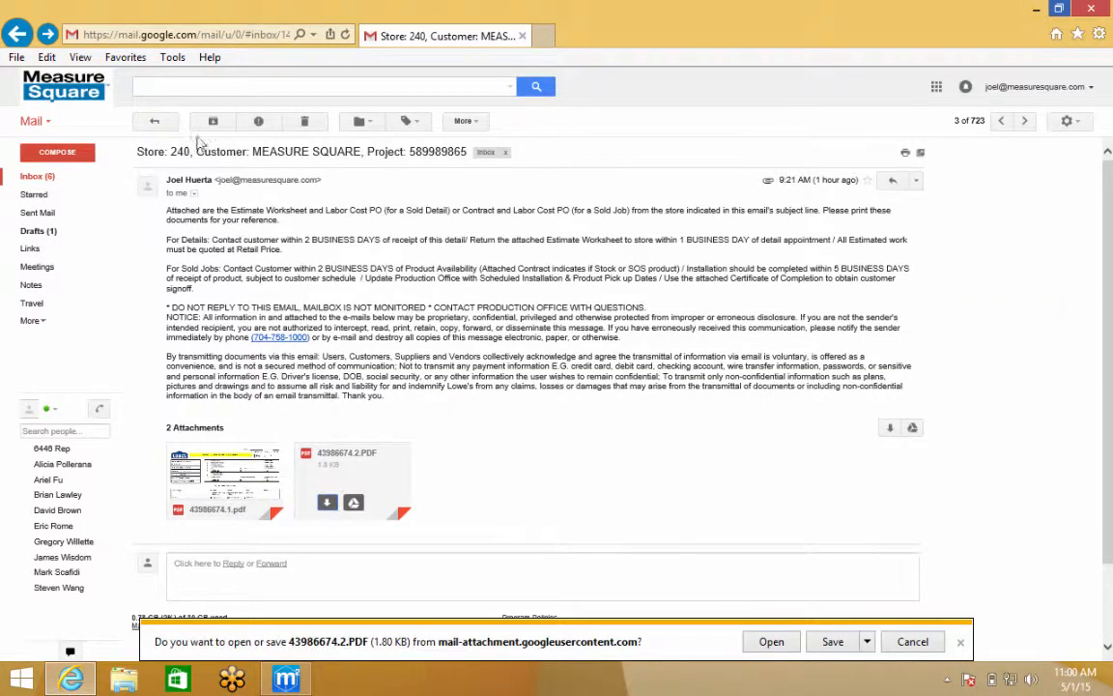
pyautogui.moveTo(191, 147); pyautogui.dragTo(133, 145)
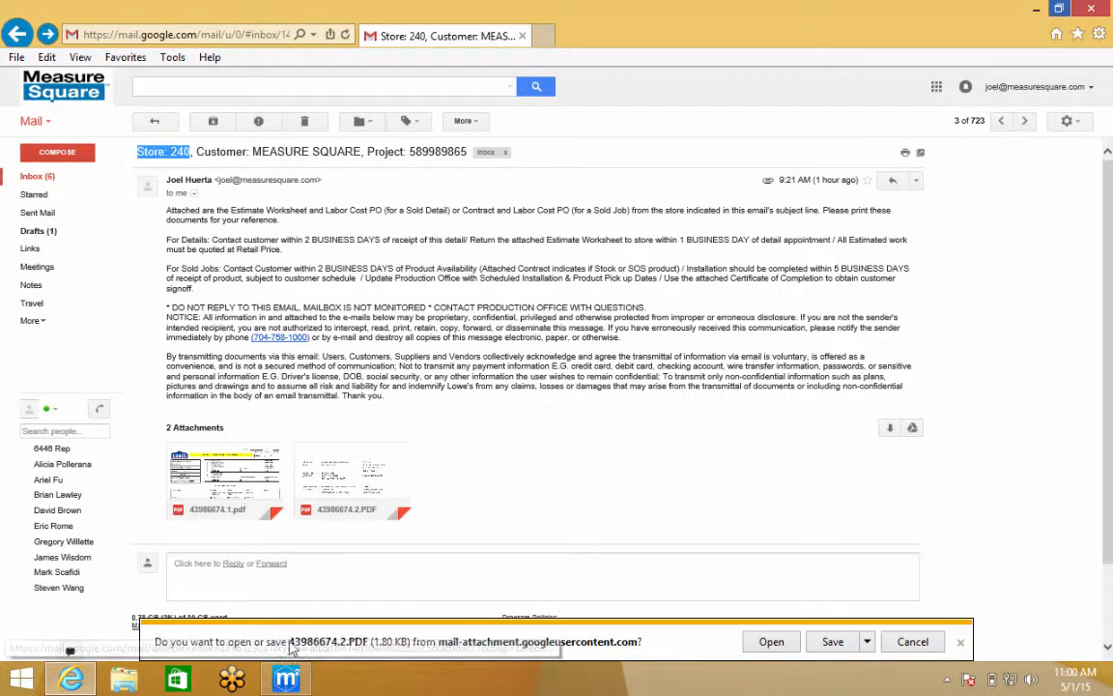
pyautogui.click(286, 679)
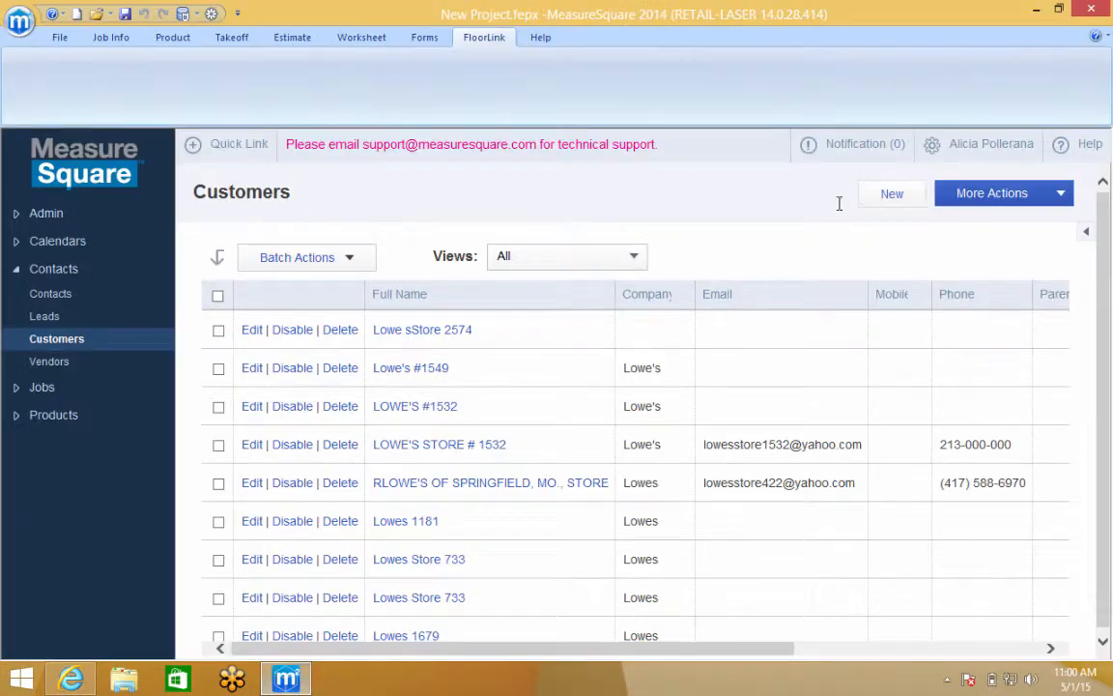
# Create and save a new customer with Full Name 'Lowes Store 240'
pyautogui.click(889, 195)
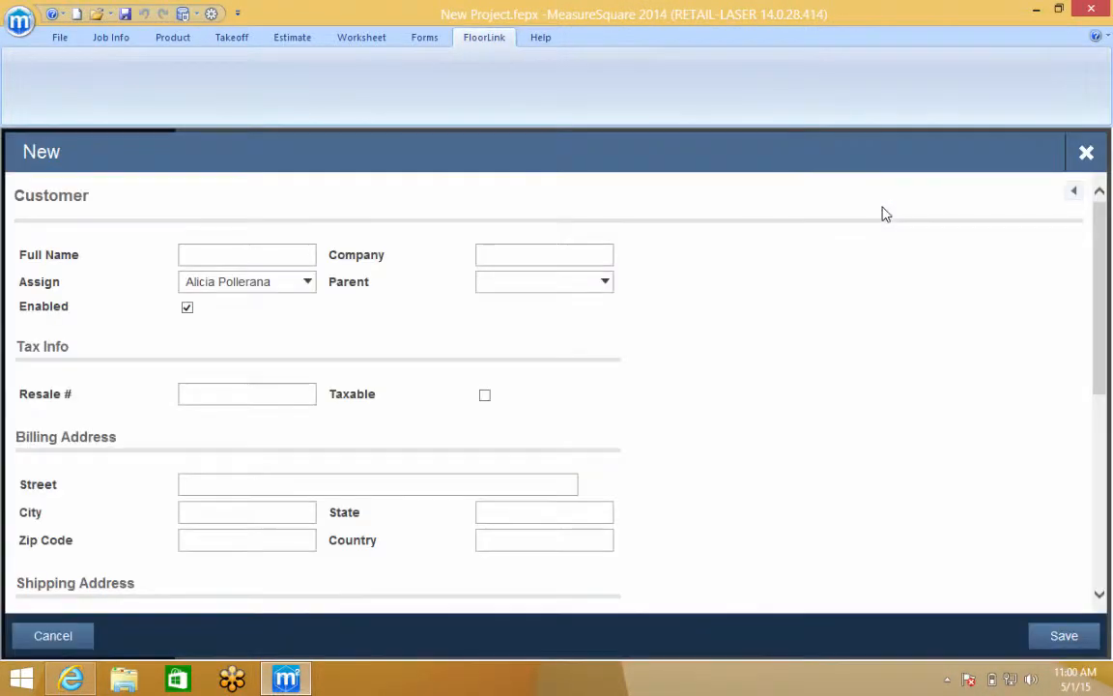
pyautogui.click(273, 257)
pyautogui.write('Lowes ')
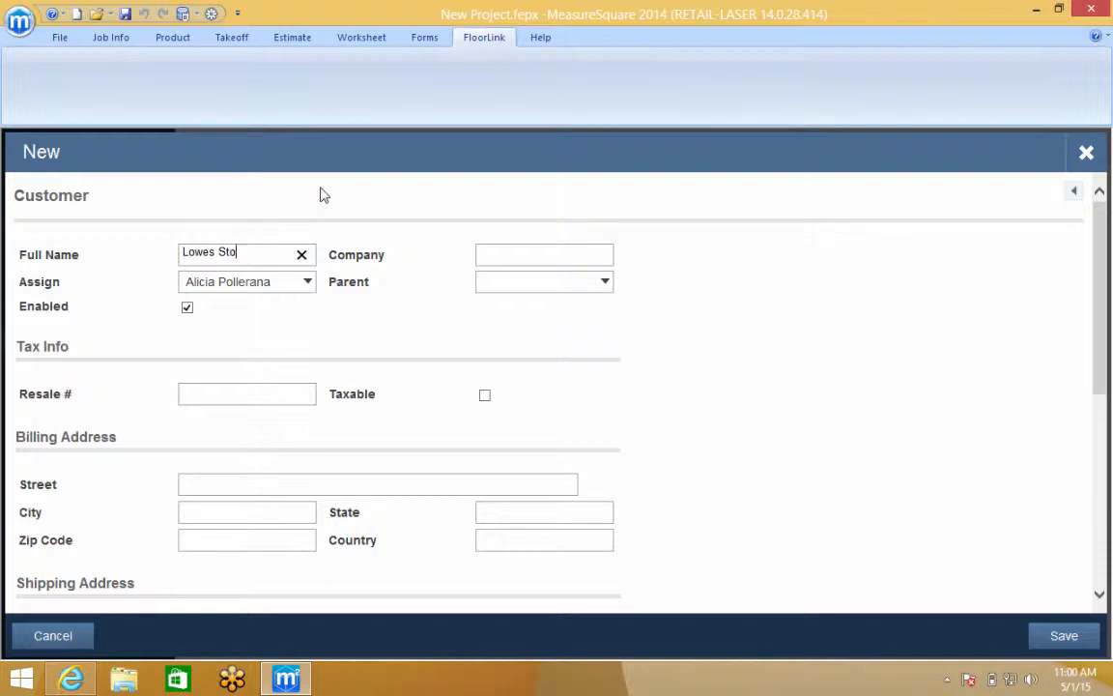
pyautogui.write('Store 240')
pyautogui.scroll(-5, 272, 483)
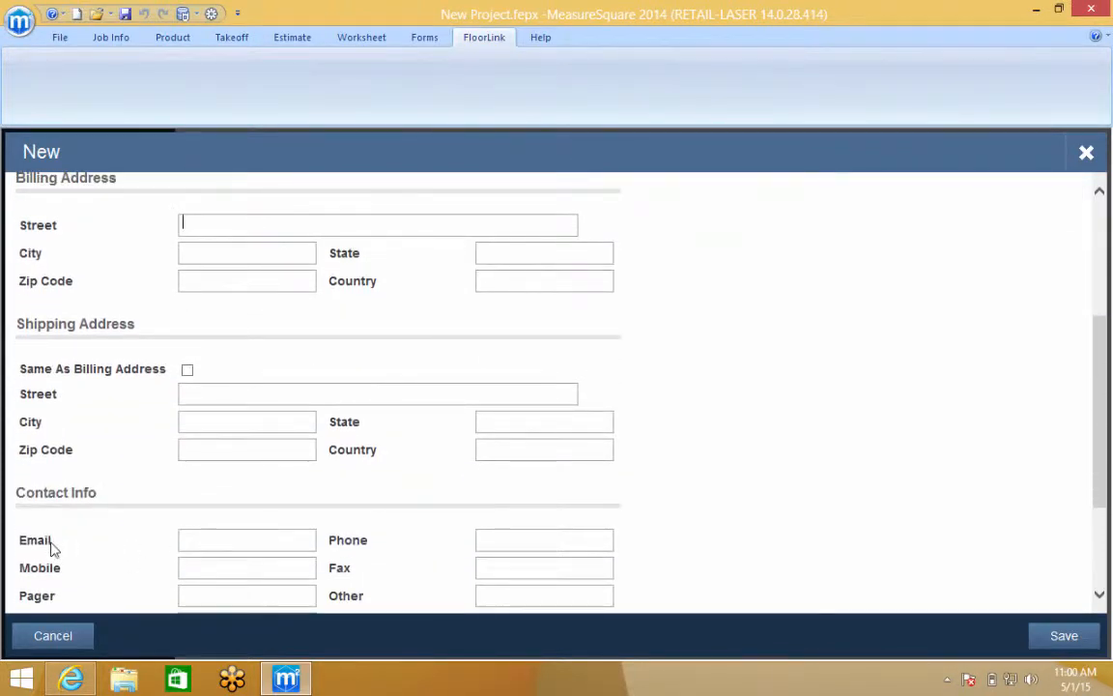
pyautogui.moveTo(52, 543); pyautogui.dragTo(17, 548)
pyautogui.click(1061, 640)
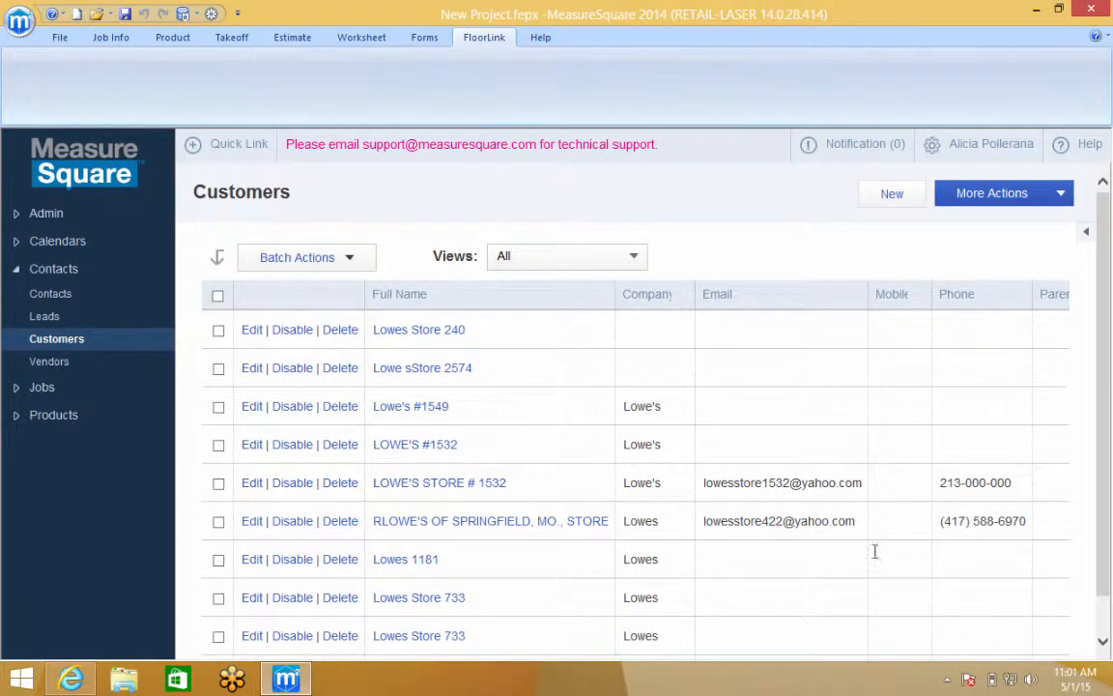
# Start a blank new job from the Jobs list under Jobs
pyautogui.click(63, 390)
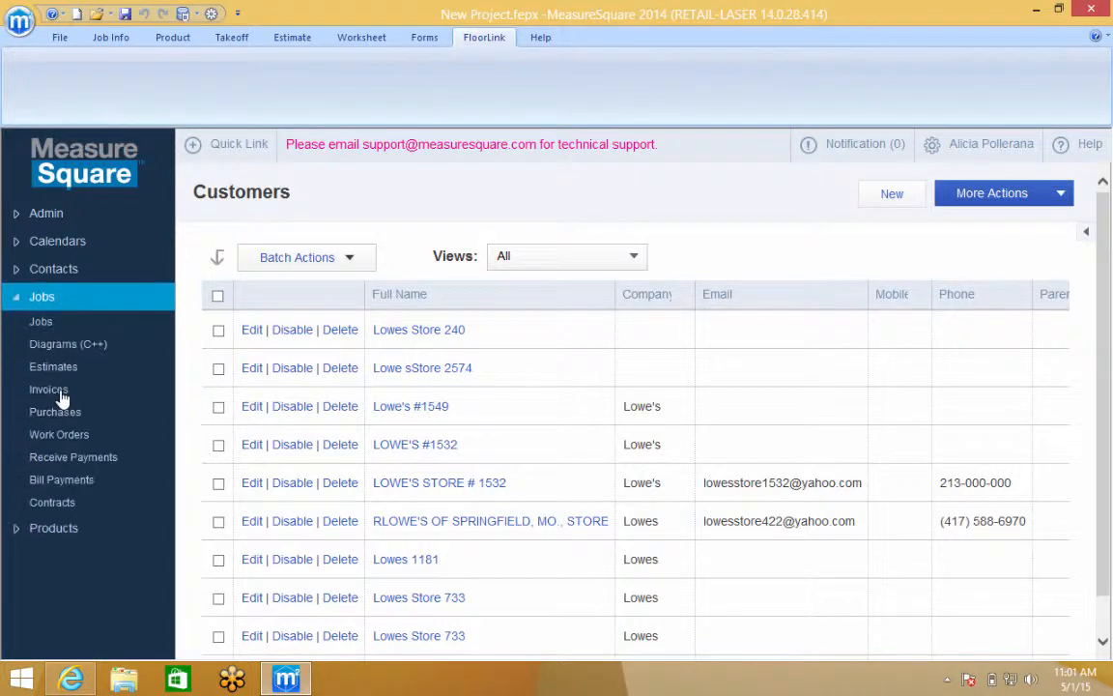
pyautogui.click(42, 324)
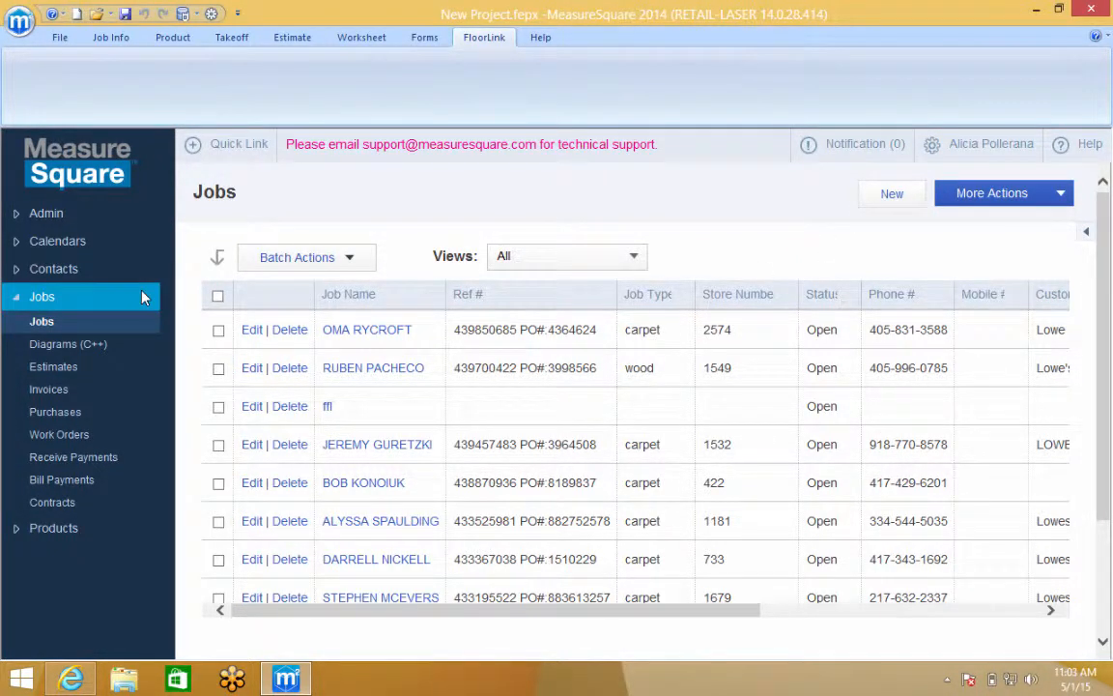
pyautogui.click(889, 194)
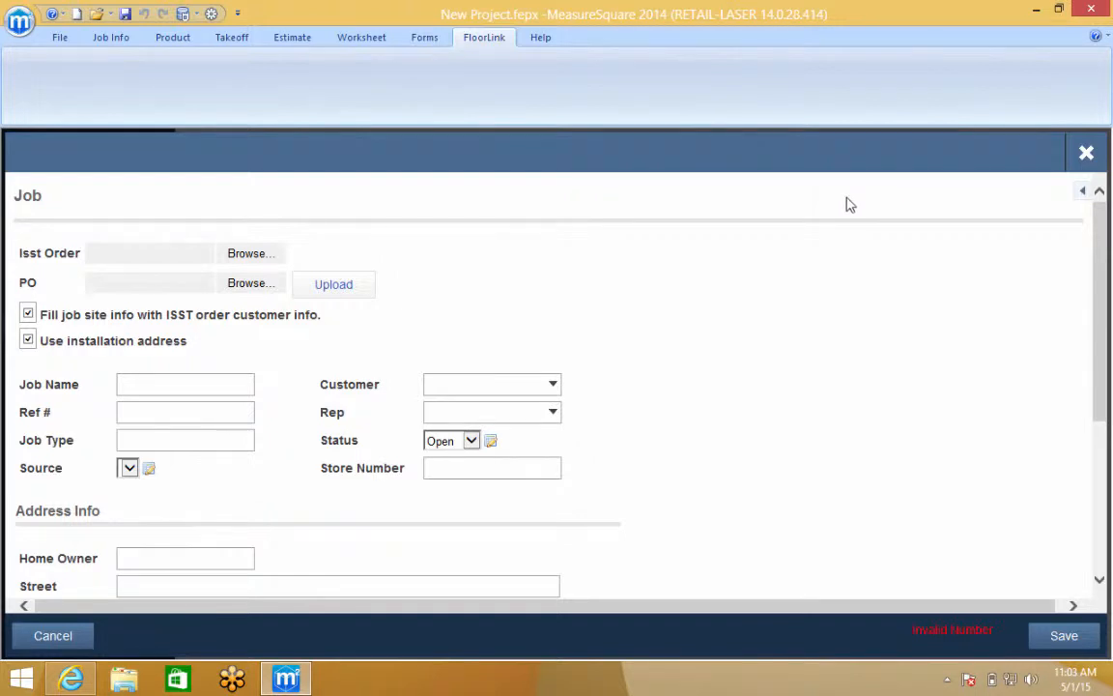
# Attach the ISST order PDF and the second downloaded PDF as PO, then upload them
pyautogui.click(228, 254)
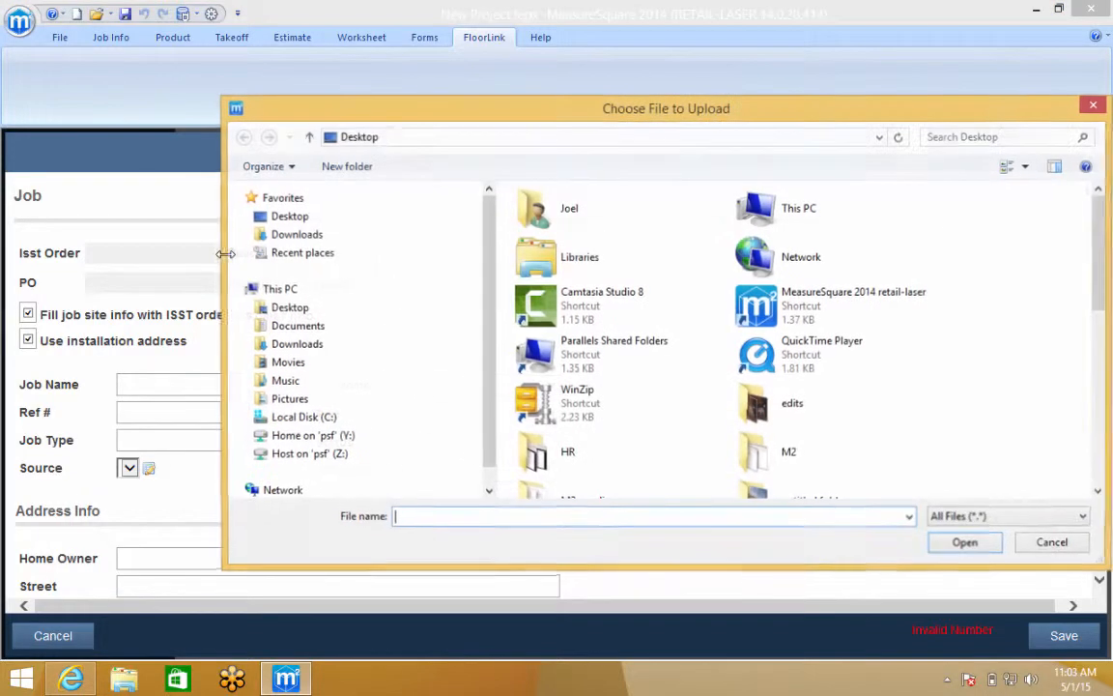
pyautogui.moveTo(1096, 280); pyautogui.dragTo(1096, 371)
pyautogui.click(671, 401)
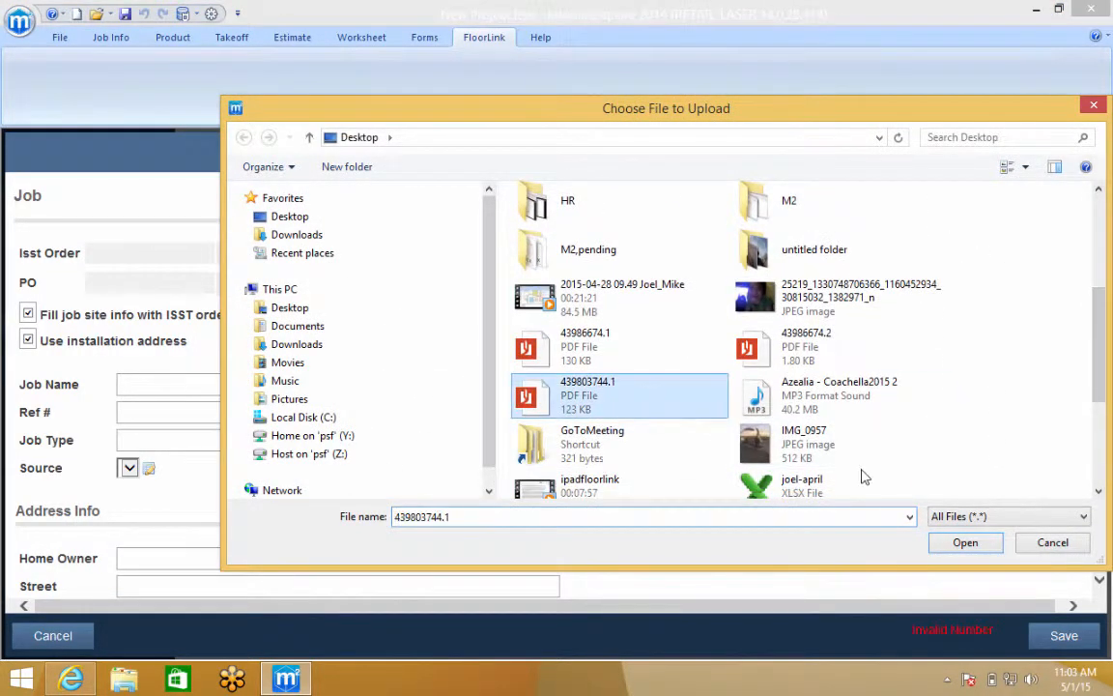
pyautogui.click(995, 551)
pyautogui.click(254, 286)
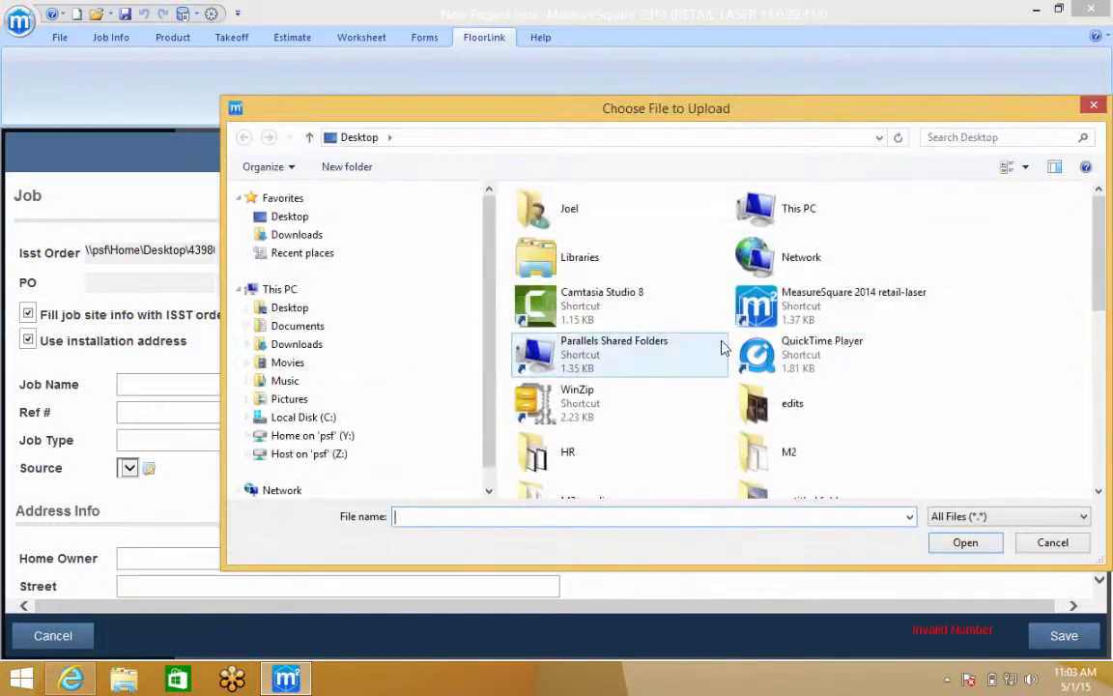
pyautogui.scroll(-3, 980, 290)
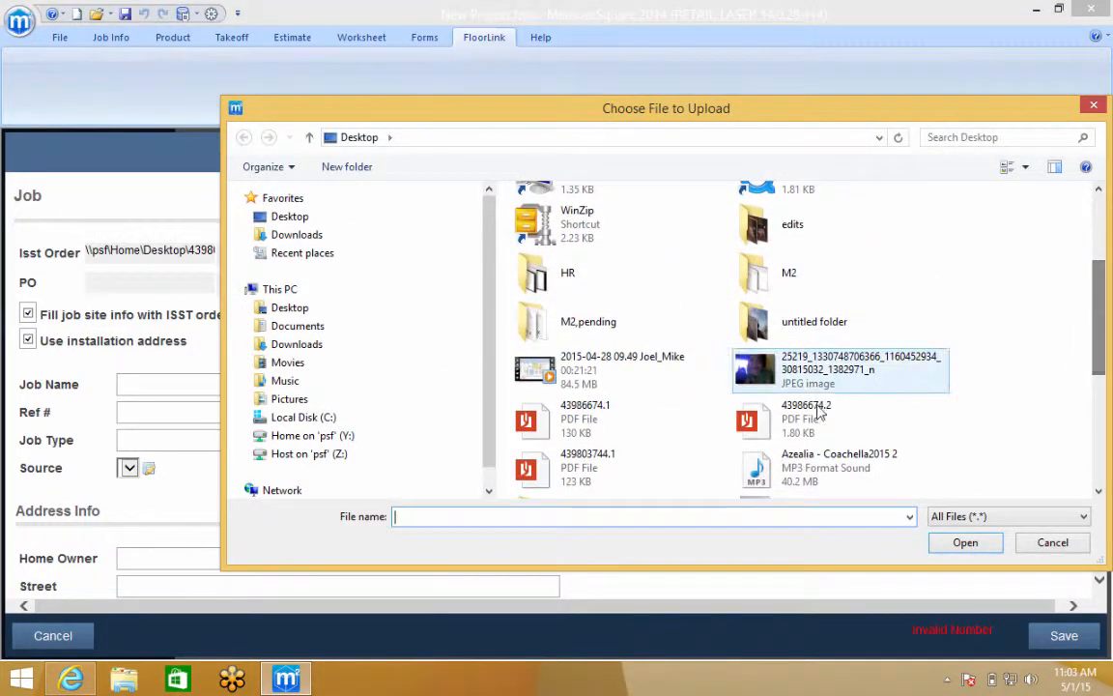
pyautogui.click(816, 415)
pyautogui.click(965, 542)
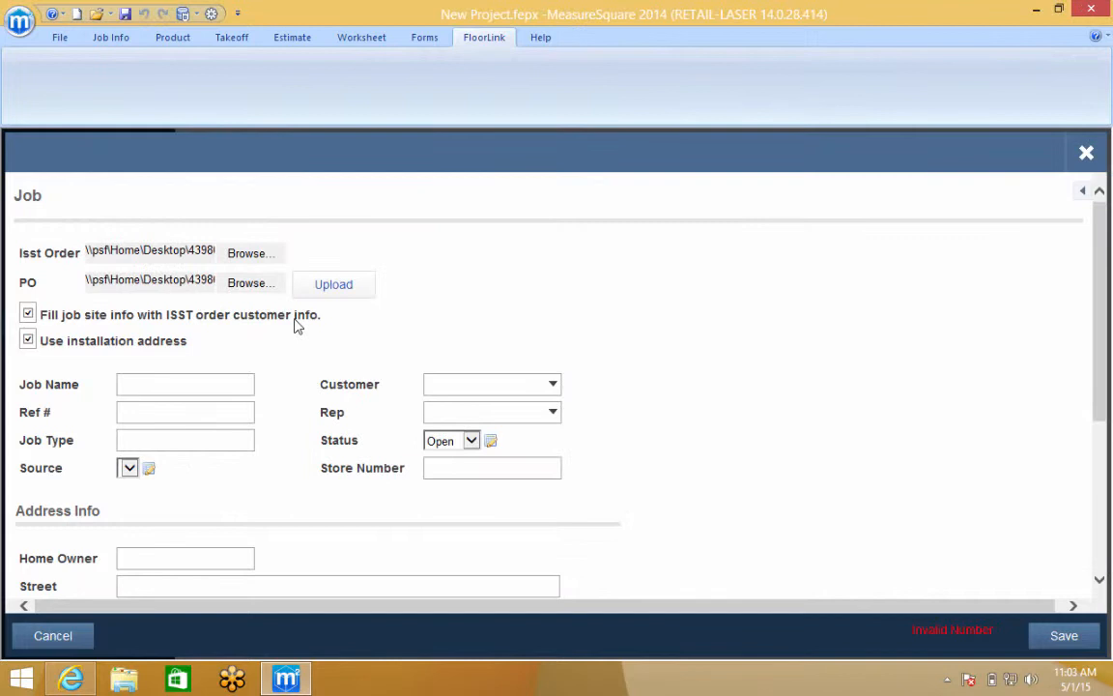
pyautogui.click(328, 284)
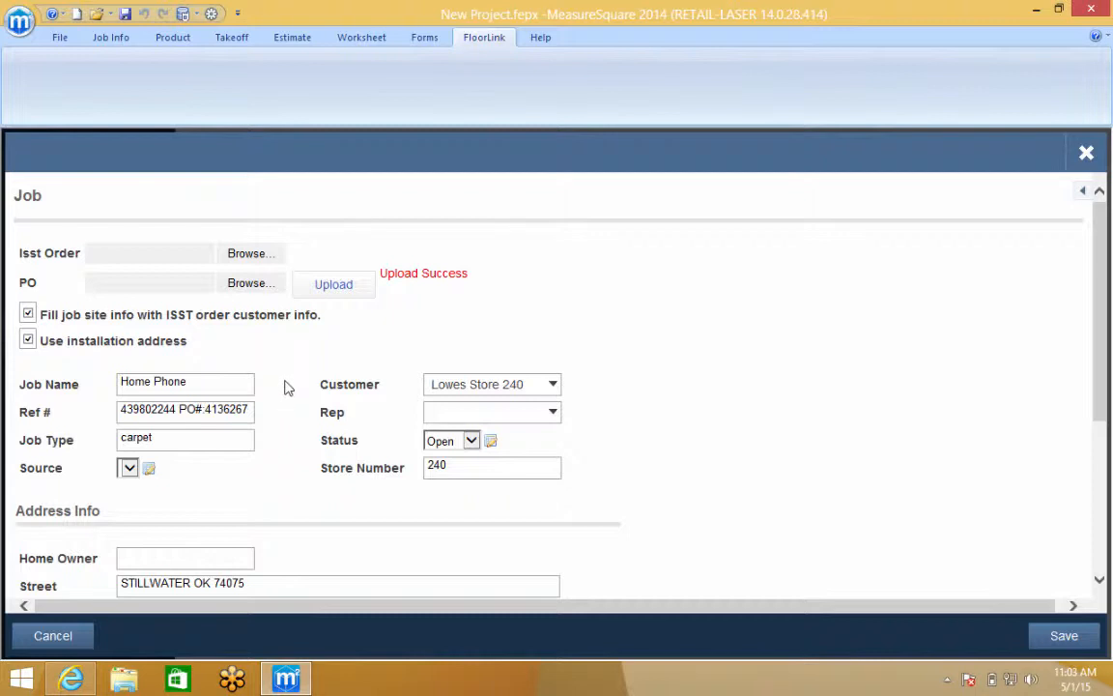
# Replace the auto-filled Job Name with the homeowner's name and save the job
pyautogui.tripleClick(223, 381)
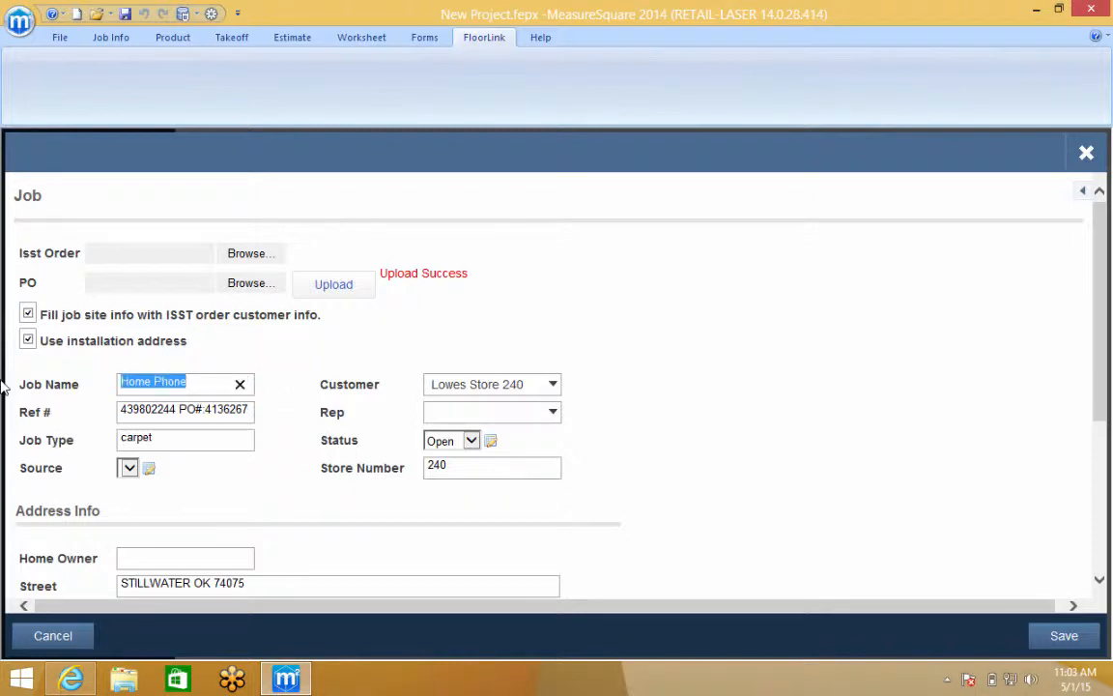
pyautogui.write('Verinoca P.')
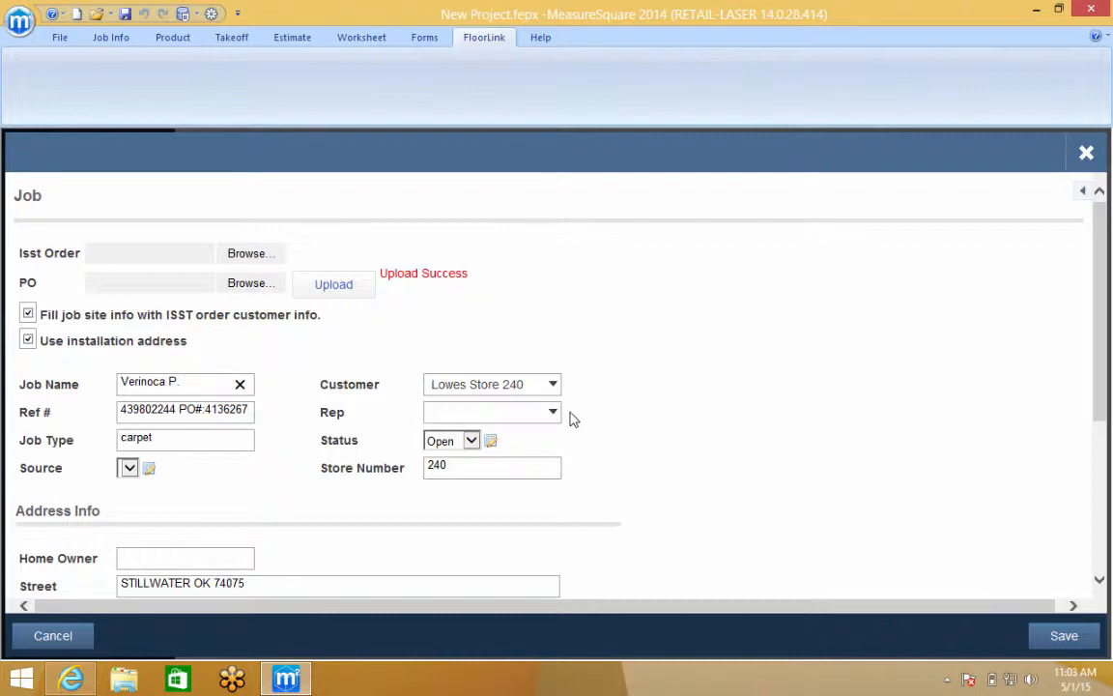
pyautogui.scroll(-5, 570, 418)
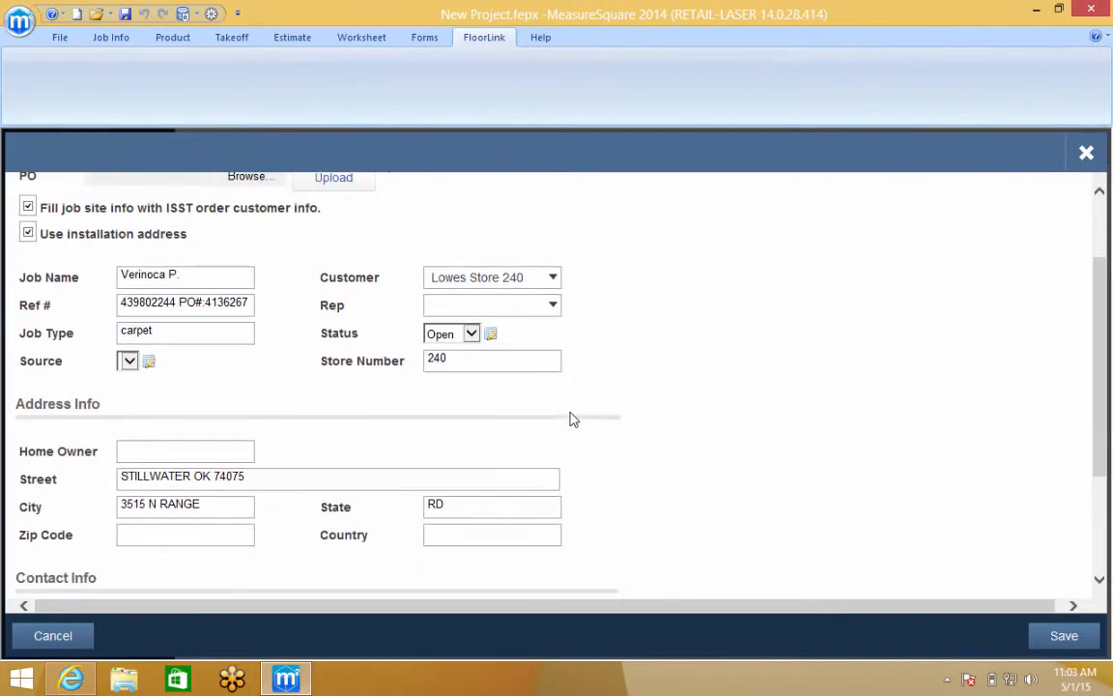
pyautogui.scroll(-3, 572, 418)
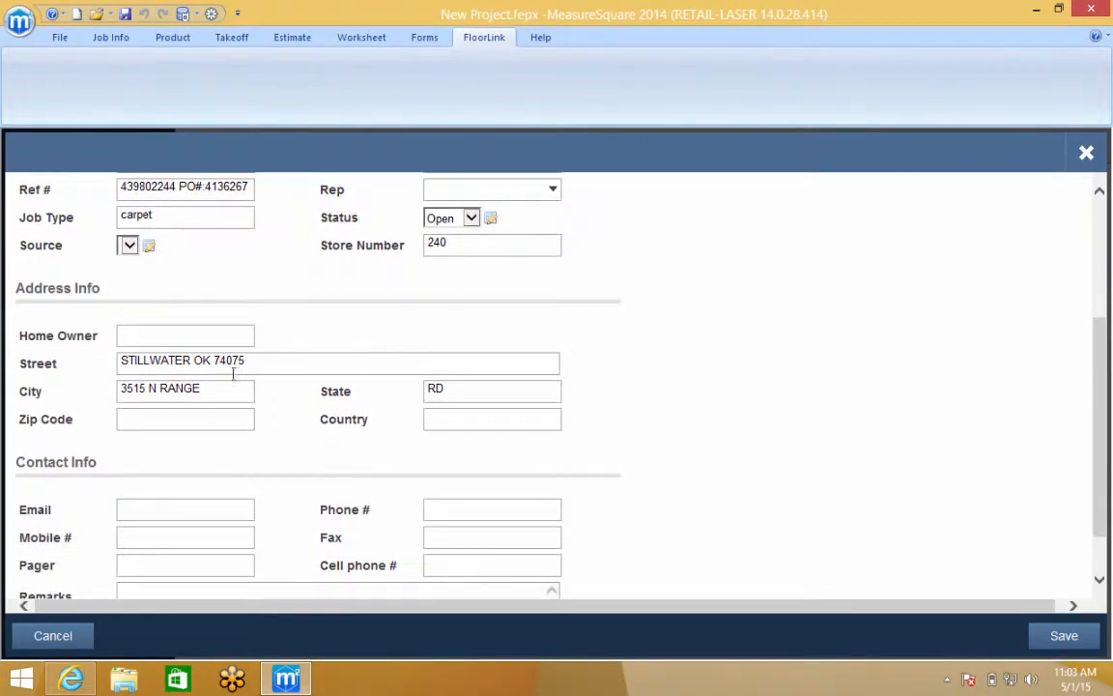
pyautogui.scroll(-2, 400, 468)
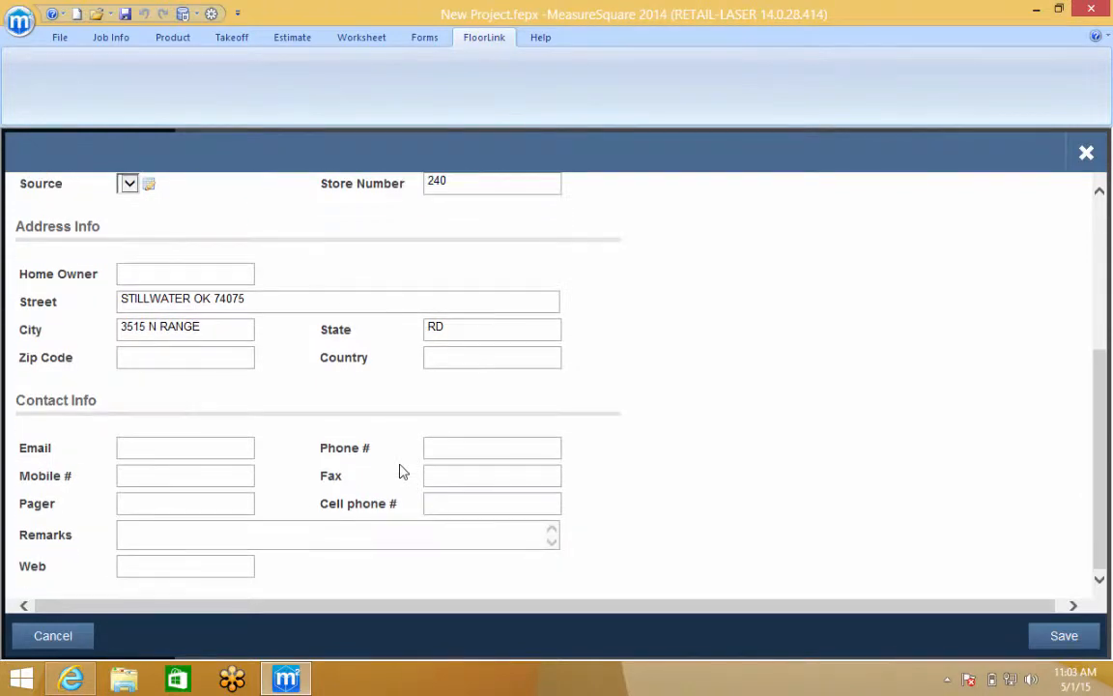
pyautogui.click(1062, 634)
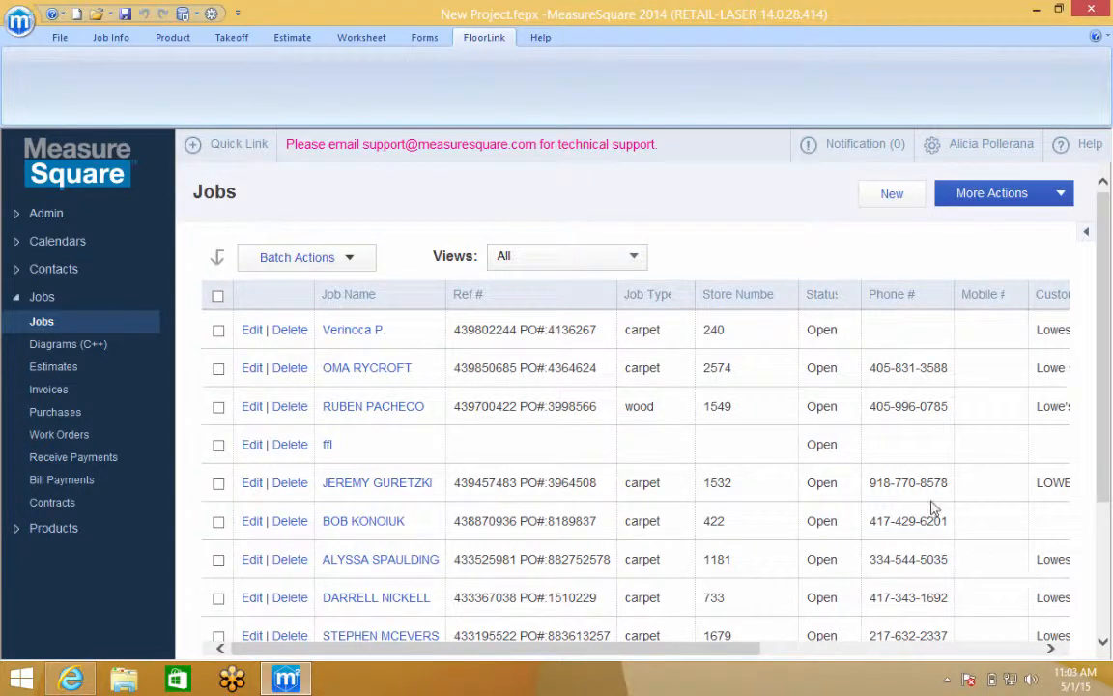
# From the homeowner's job details, create a new blank diagram under Diagrams (C++)
pyautogui.click(354, 330)
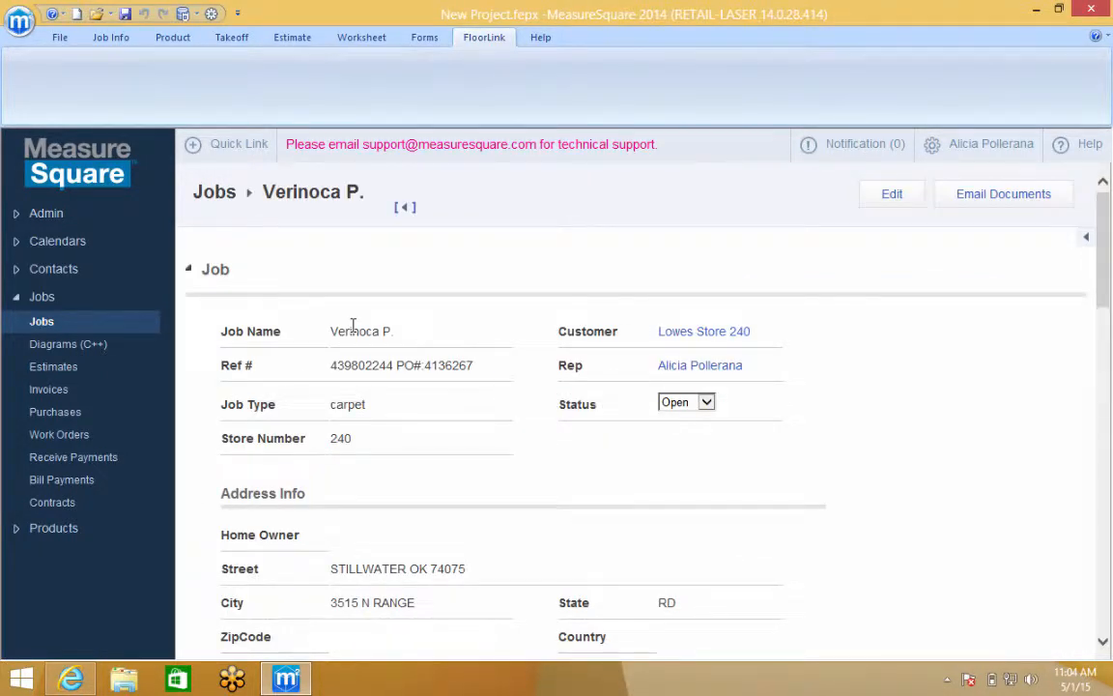
pyautogui.scroll(-8, 354, 325)
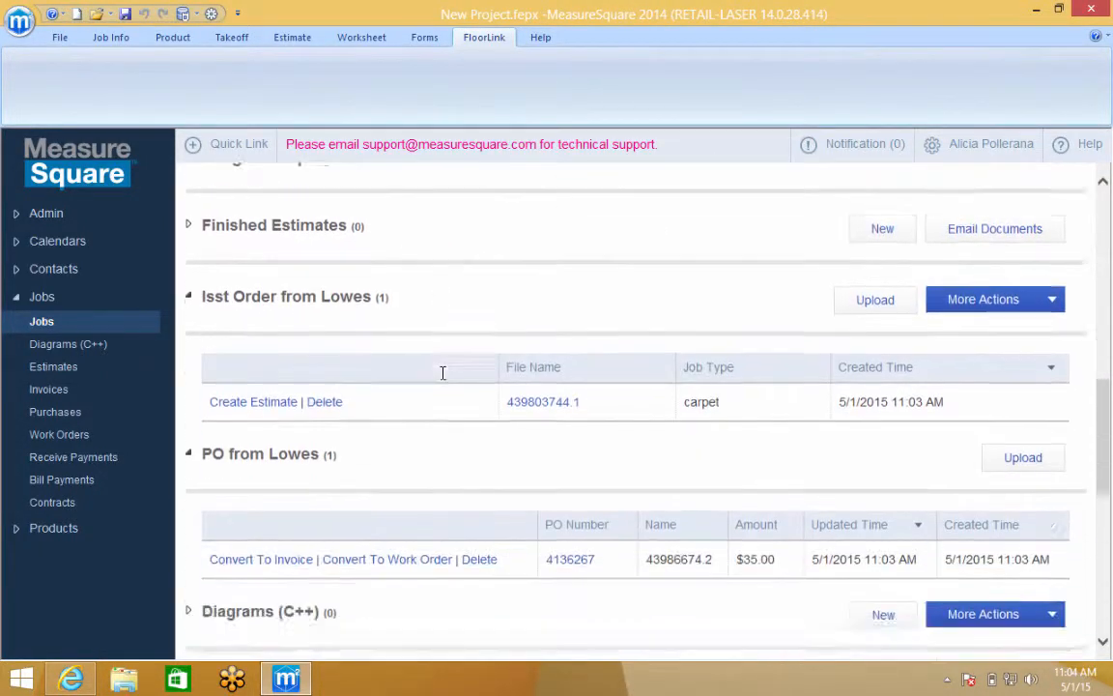
pyautogui.scroll(-2, 442, 372)
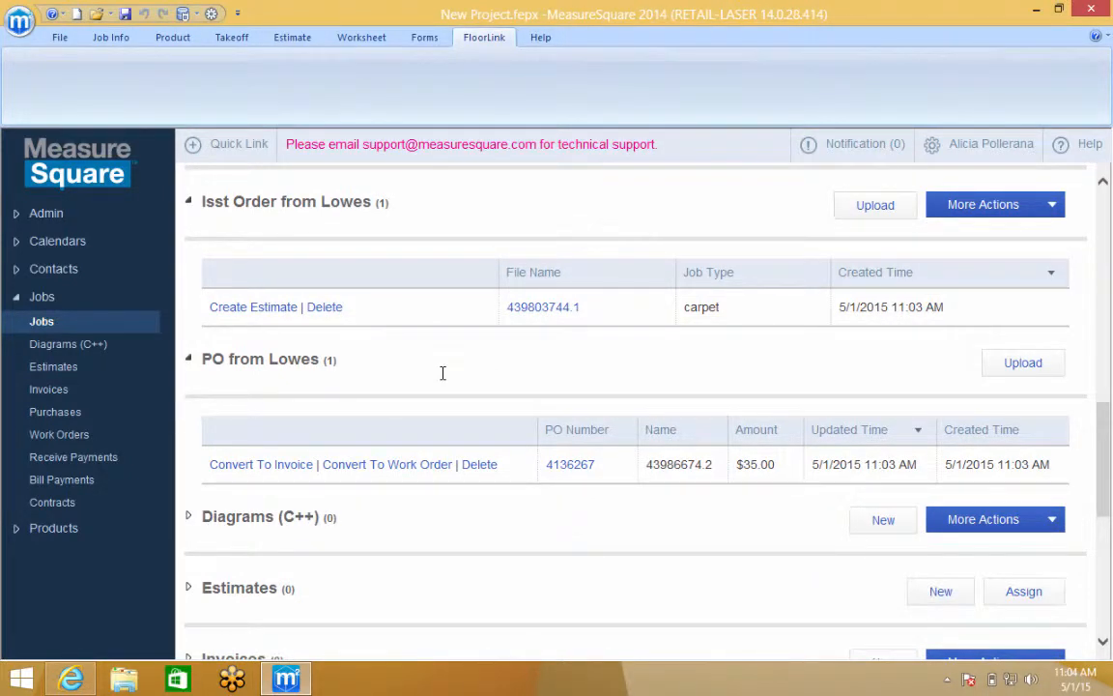
pyautogui.moveTo(194, 517); pyautogui.dragTo(322, 517)
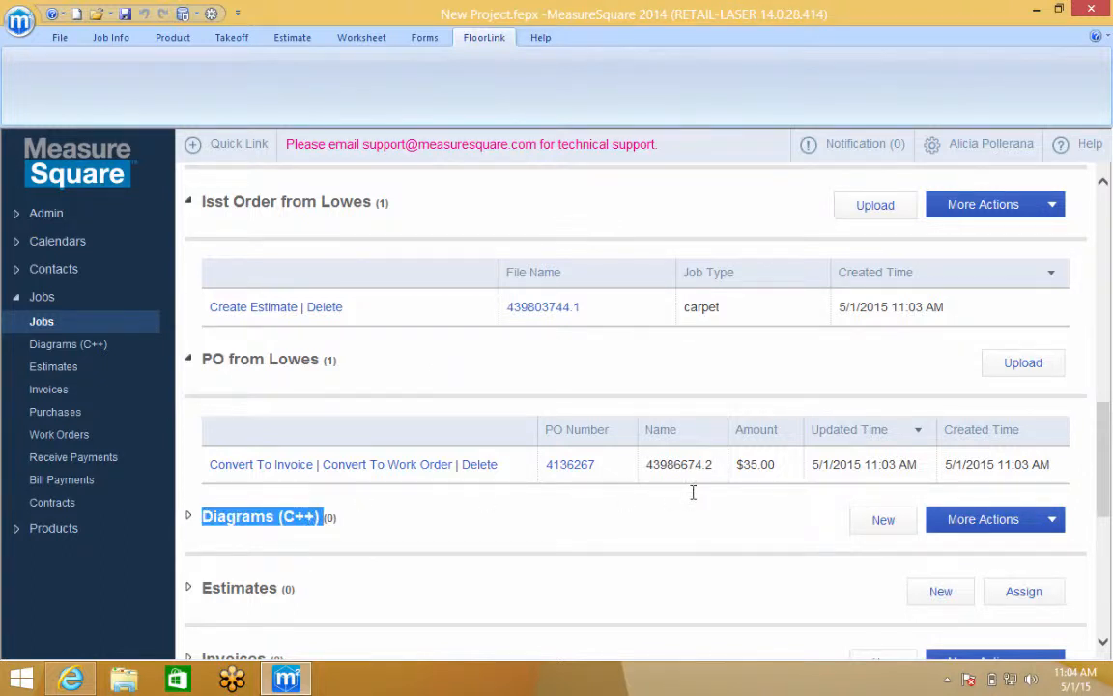
pyautogui.click(880, 521)
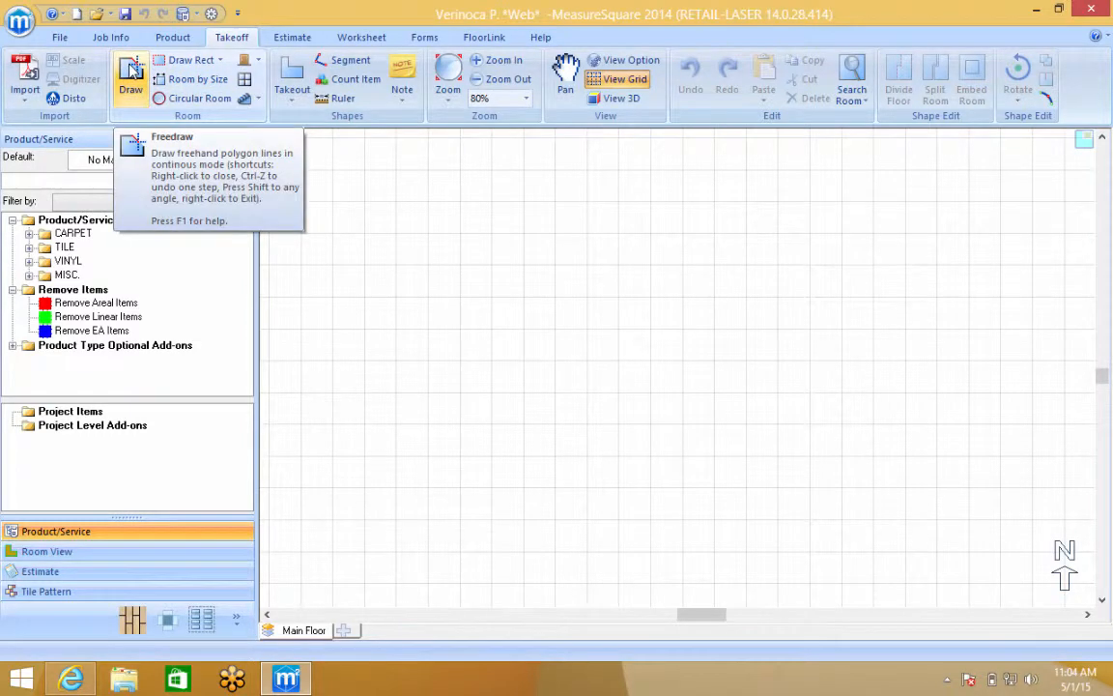
# Draw rectangular rooms Rm1 15'0" x 11'11", Rm2 21'7" x 17'2" and Rm3 11'6" x 6'9"
pyautogui.click(160, 61)
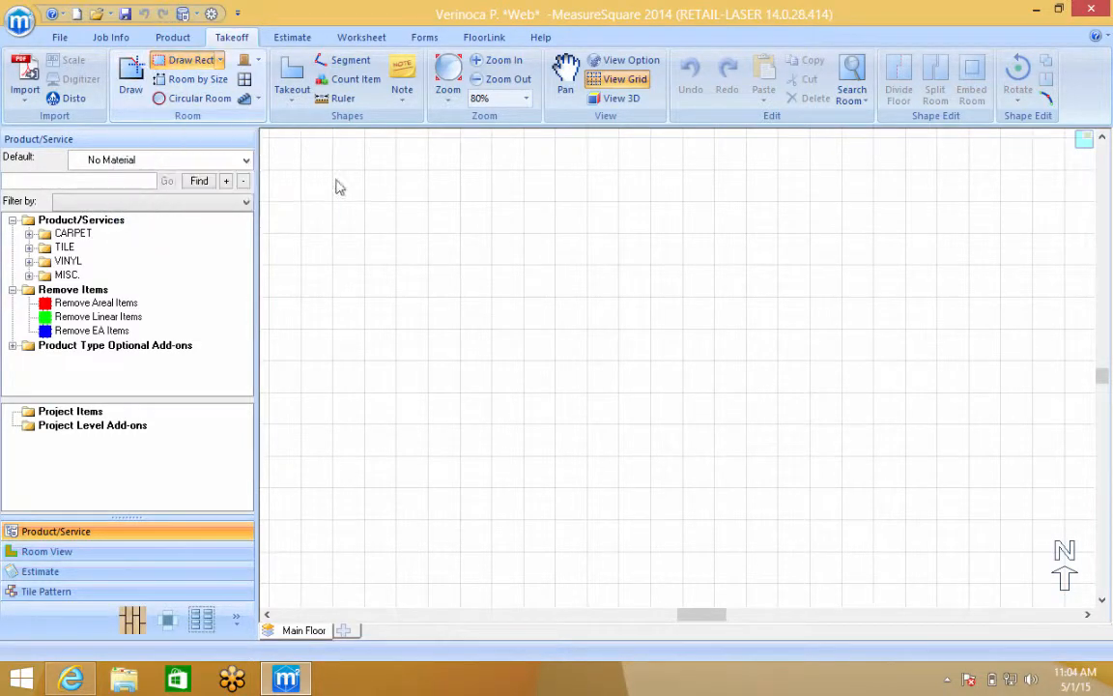
pyautogui.moveTo(368, 202); pyautogui.dragTo(534, 335)
pyautogui.moveTo(468, 371); pyautogui.dragTo(700, 559)
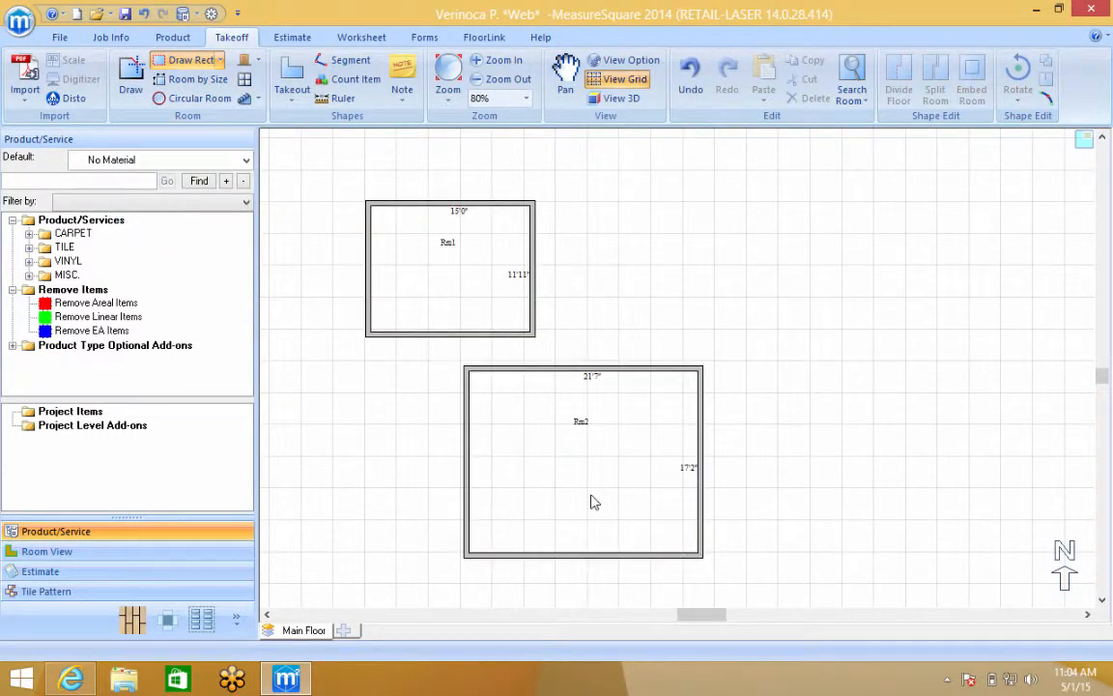
pyautogui.moveTo(590, 494); pyautogui.dragTo(713, 573)
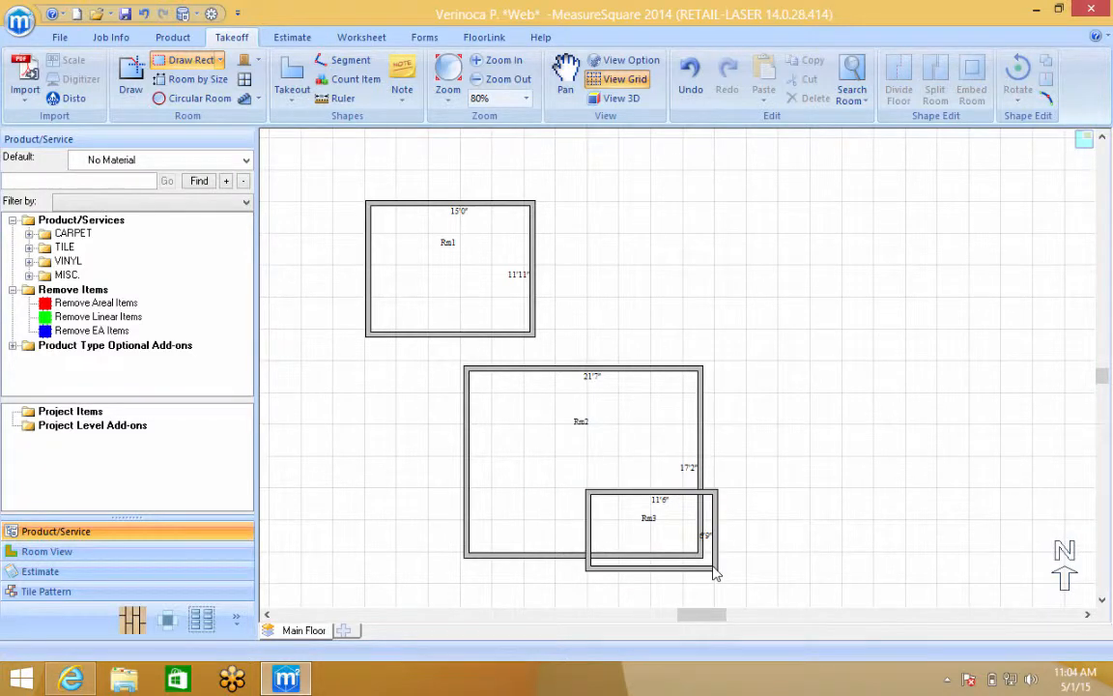
# Move Rm2 directly below Rm1 and delete the stray rooms Rm5 and Rm4
pyautogui.moveTo(493, 432); pyautogui.dragTo(551, 438)
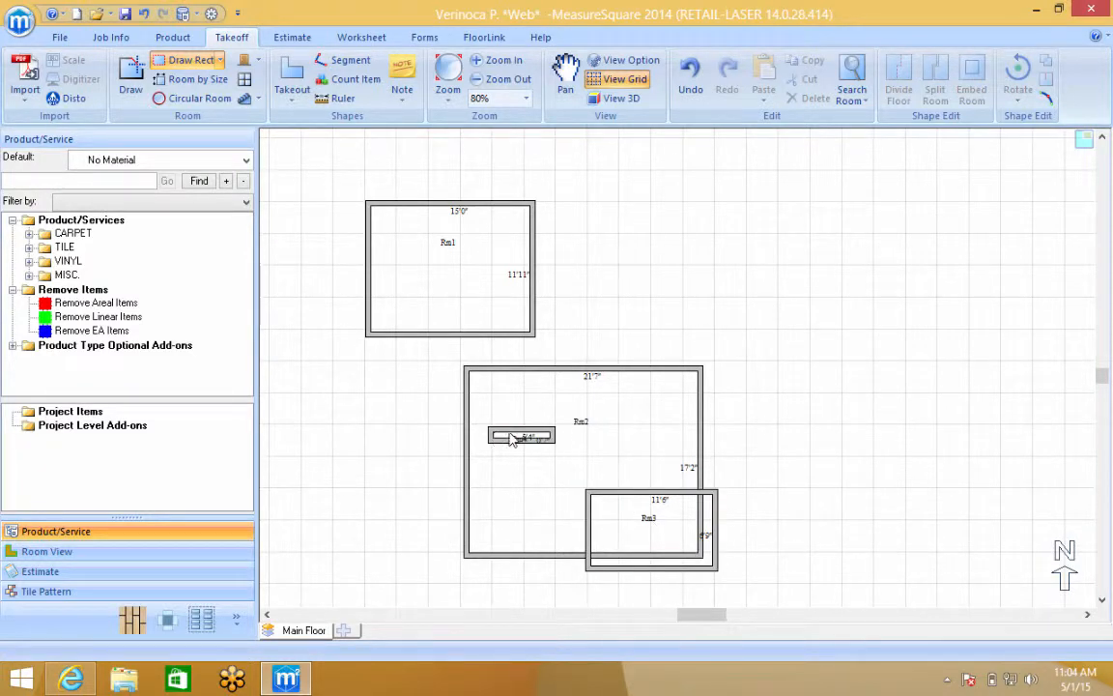
pyautogui.moveTo(645, 417)
pyautogui.mouseDown()
pyautogui.moveTo(574, 409)
pyautogui.moveTo(433, 361)
pyautogui.moveTo(437, 338)
pyautogui.mouseUp()
pyautogui.click(190, 60)
pyautogui.moveTo(640, 501); pyautogui.dragTo(584, 213)
pyautogui.click(628, 412)
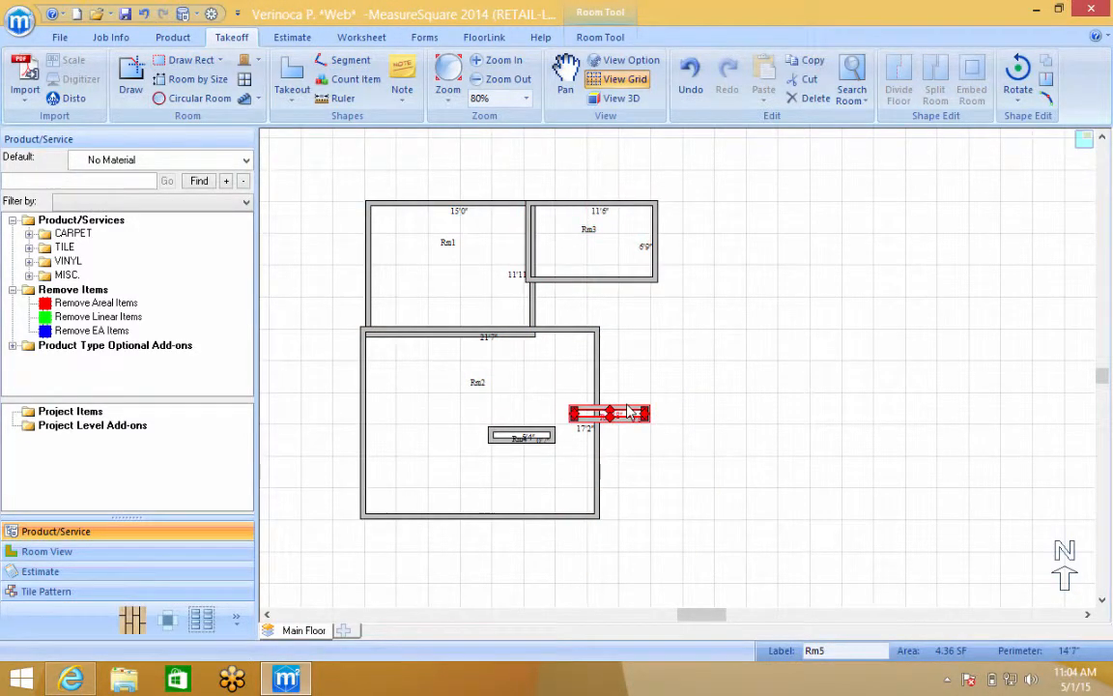
pyautogui.rightClick(630, 412)
pyautogui.click(676, 344)
pyautogui.rightClick(519, 440)
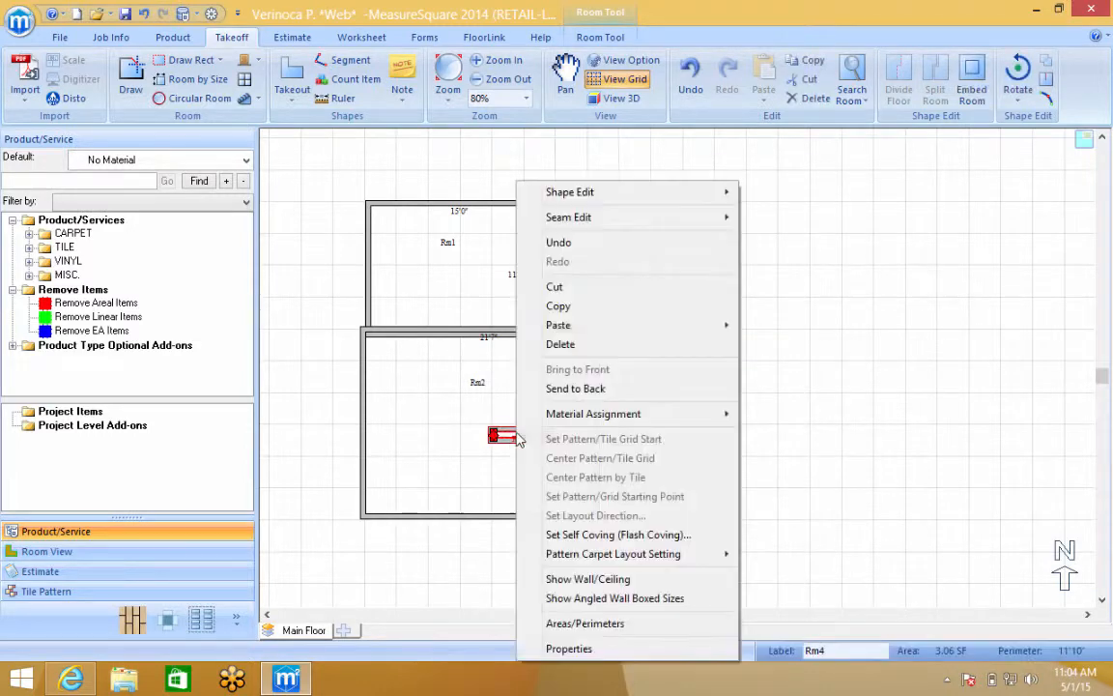
pyautogui.click(560, 344)
pyautogui.click(502, 410)
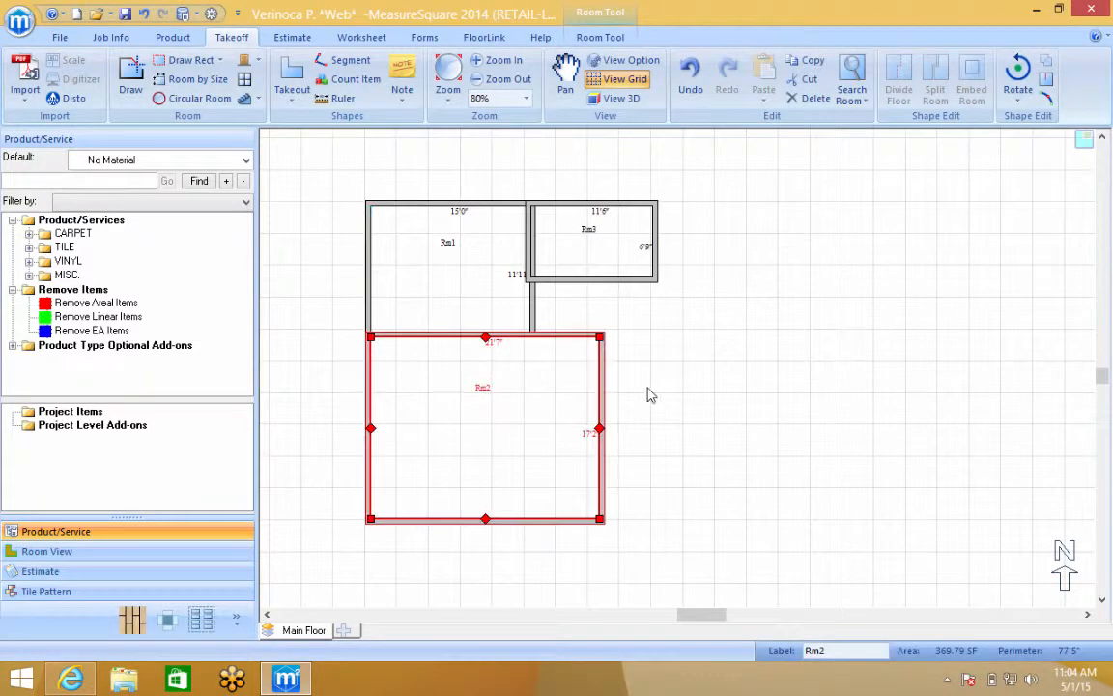
pyautogui.click(595, 252)
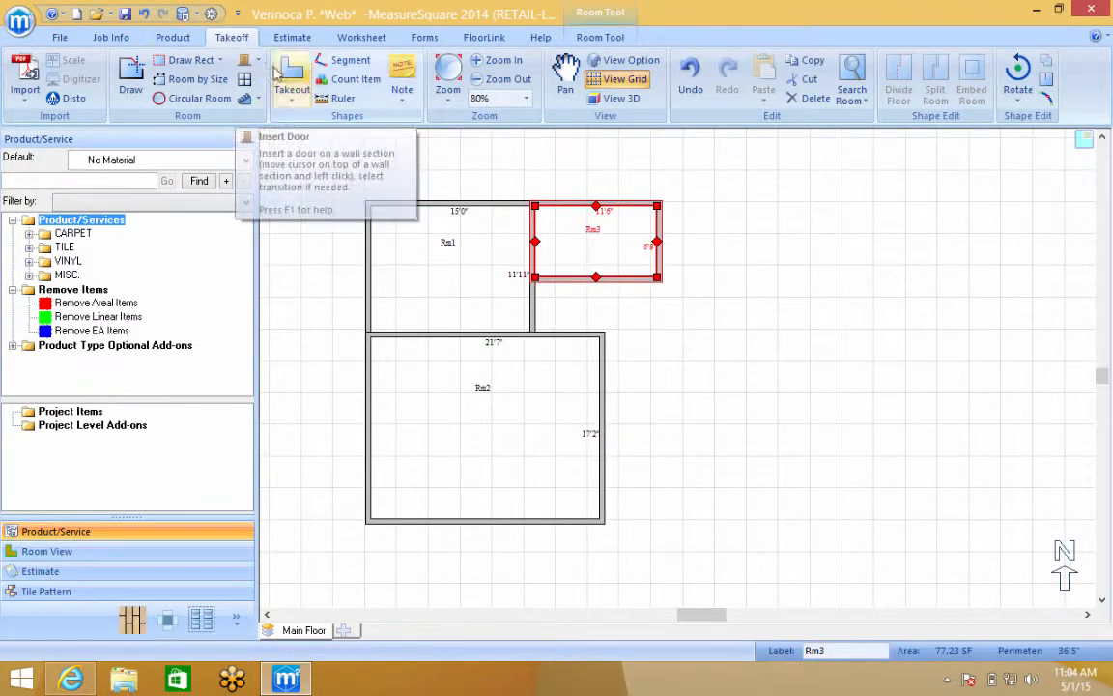
# Apply the 12' 12'0" SY rolled carpet to all three rooms and start the estimate
pyautogui.click(29, 233)
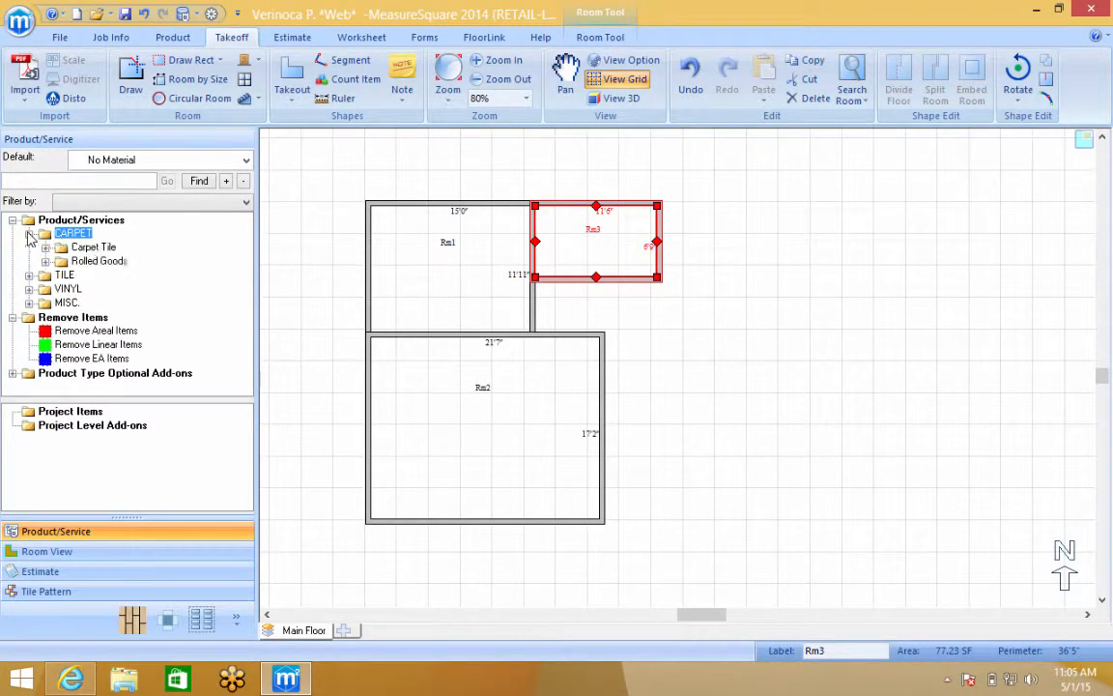
pyautogui.click(45, 249)
pyautogui.moveTo(93, 236); pyautogui.dragTo(520, 437)
pyautogui.click(46, 219)
pyautogui.click(45, 256)
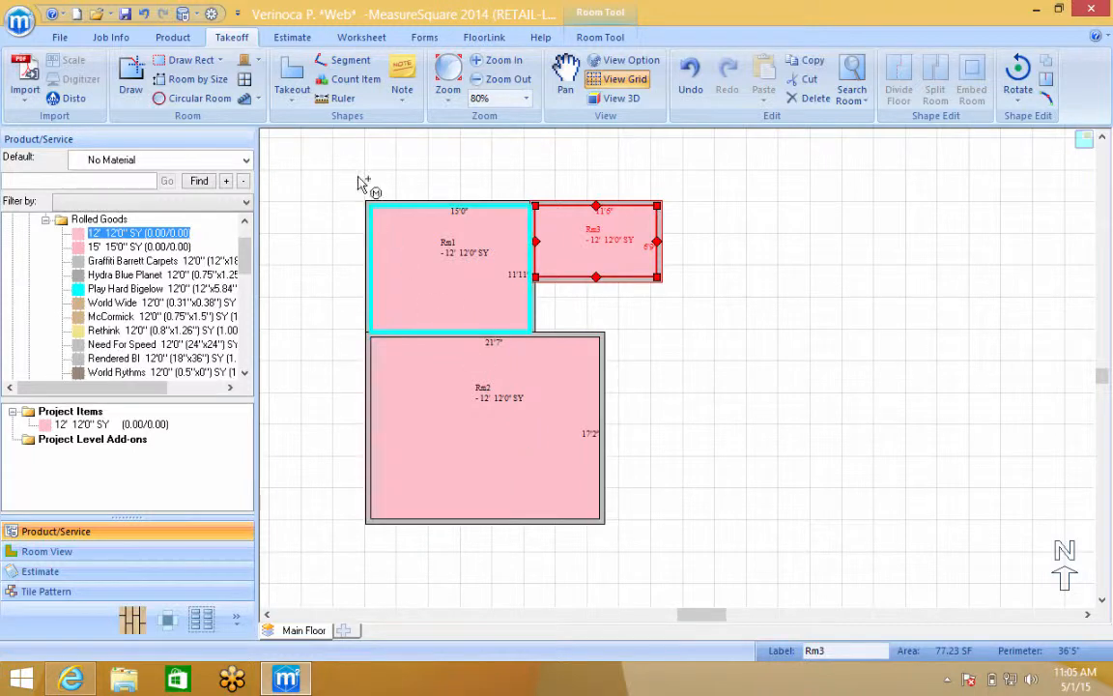
pyautogui.click(301, 40)
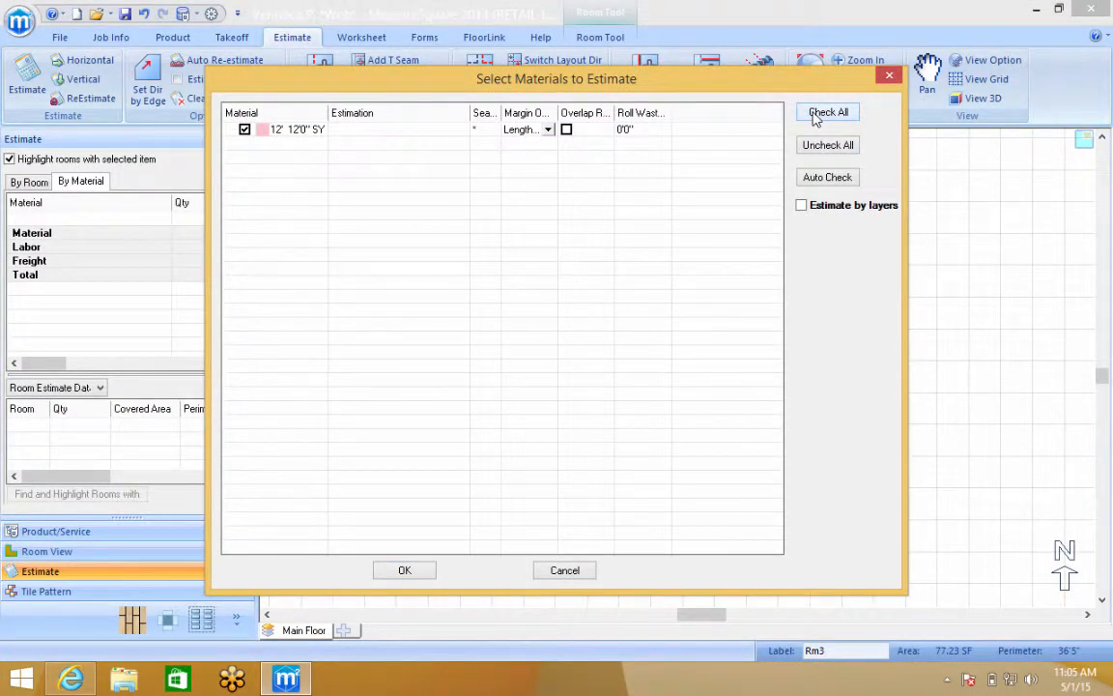
# Estimate the 12' carpet and import it into the worksheet as 77.66 SY
pyautogui.click(393, 574)
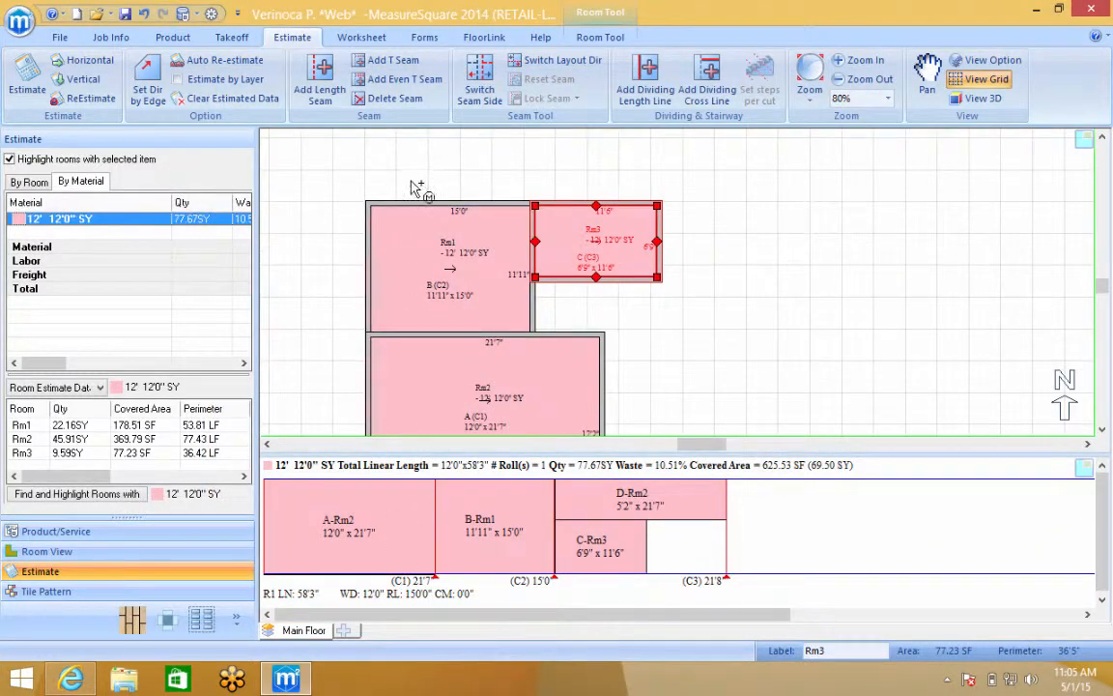
pyautogui.click(340, 44)
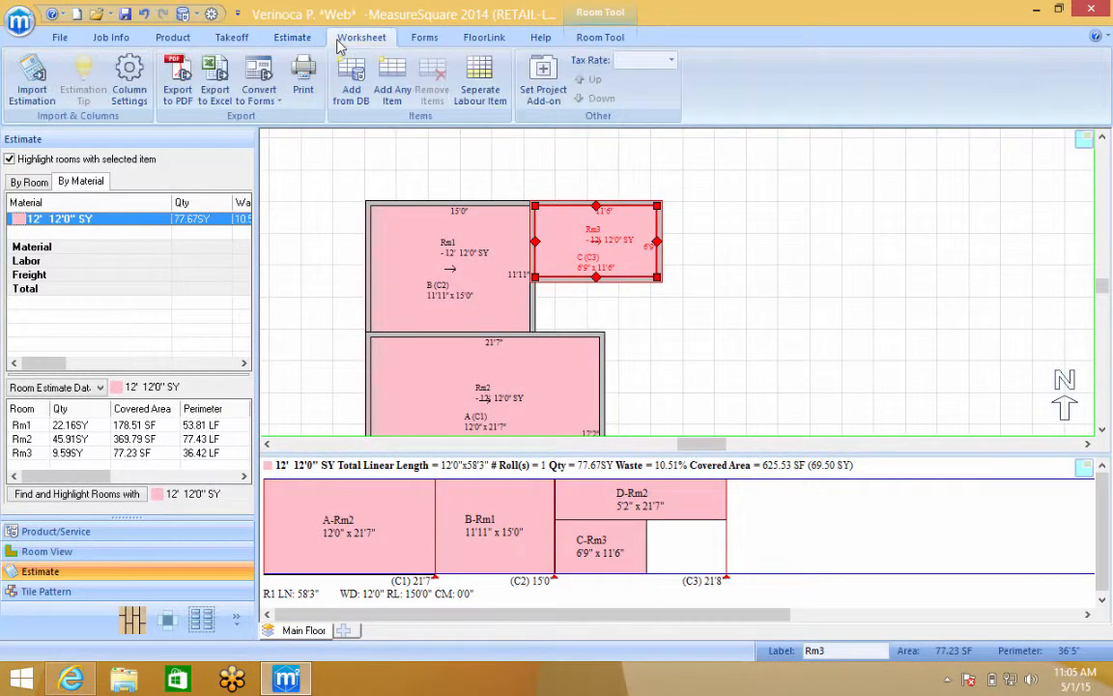
pyautogui.click(33, 97)
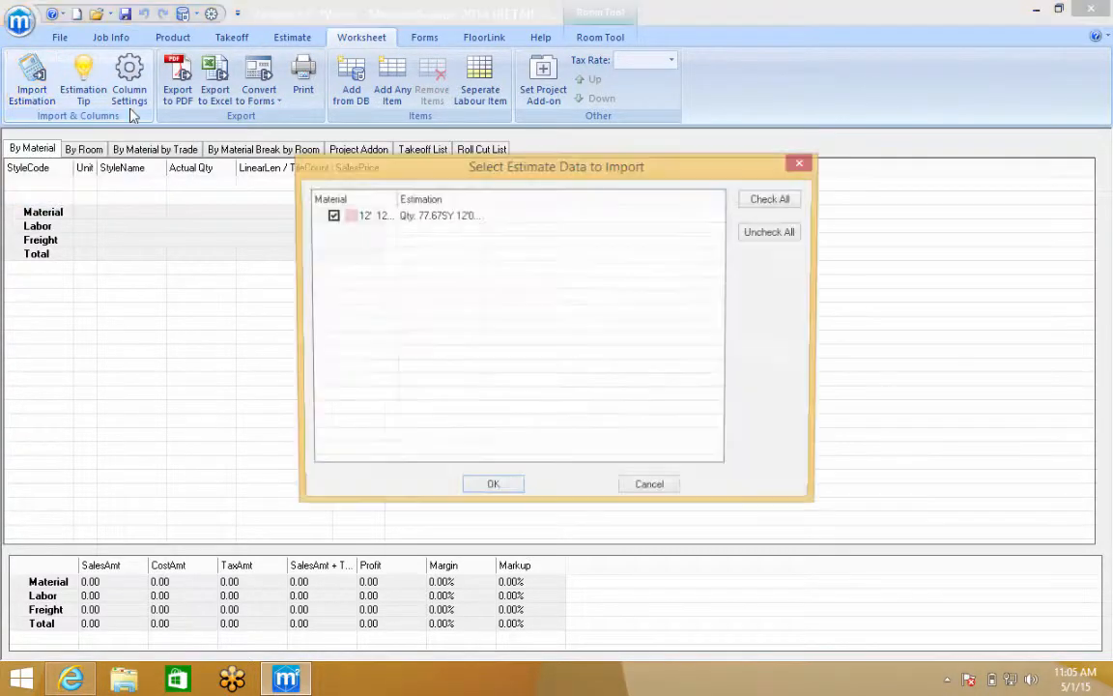
pyautogui.click(491, 490)
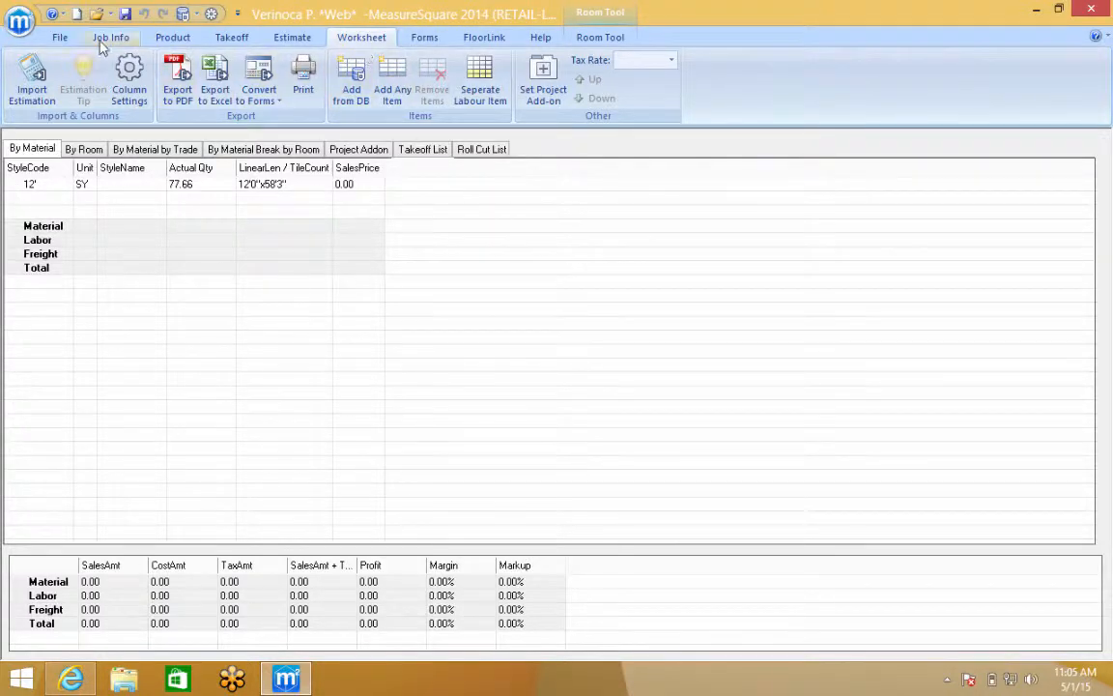
pyautogui.click(59, 37)
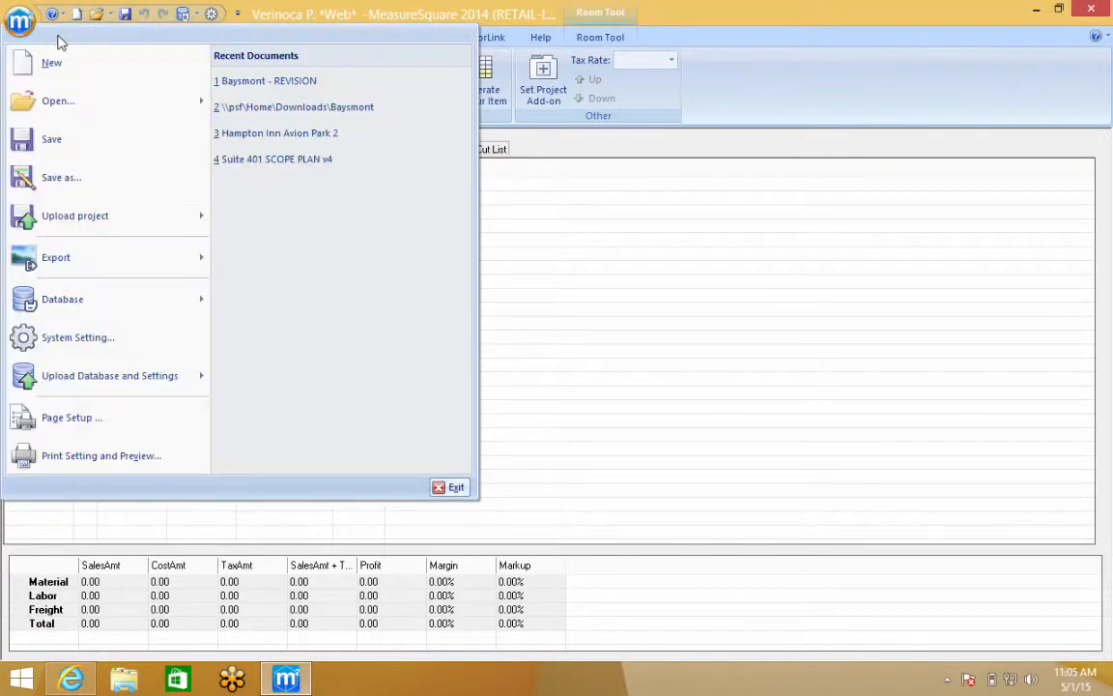
# Upload the project to the job with the floor area list included alongside the diagram
pyautogui.click(120, 230)
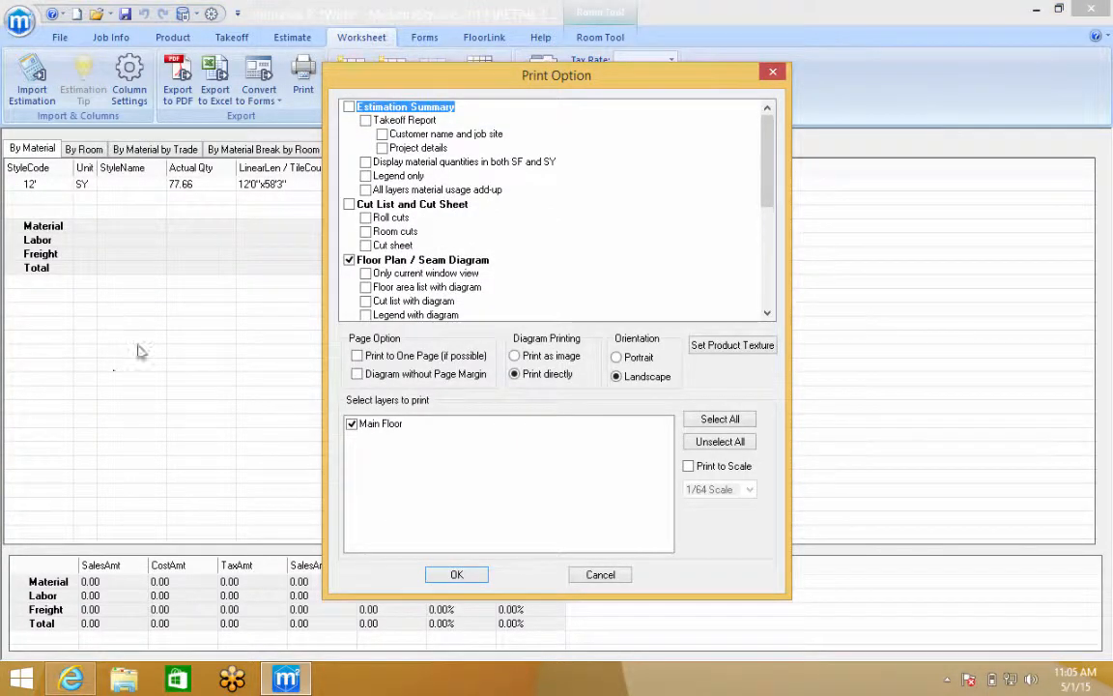
pyautogui.click(366, 288)
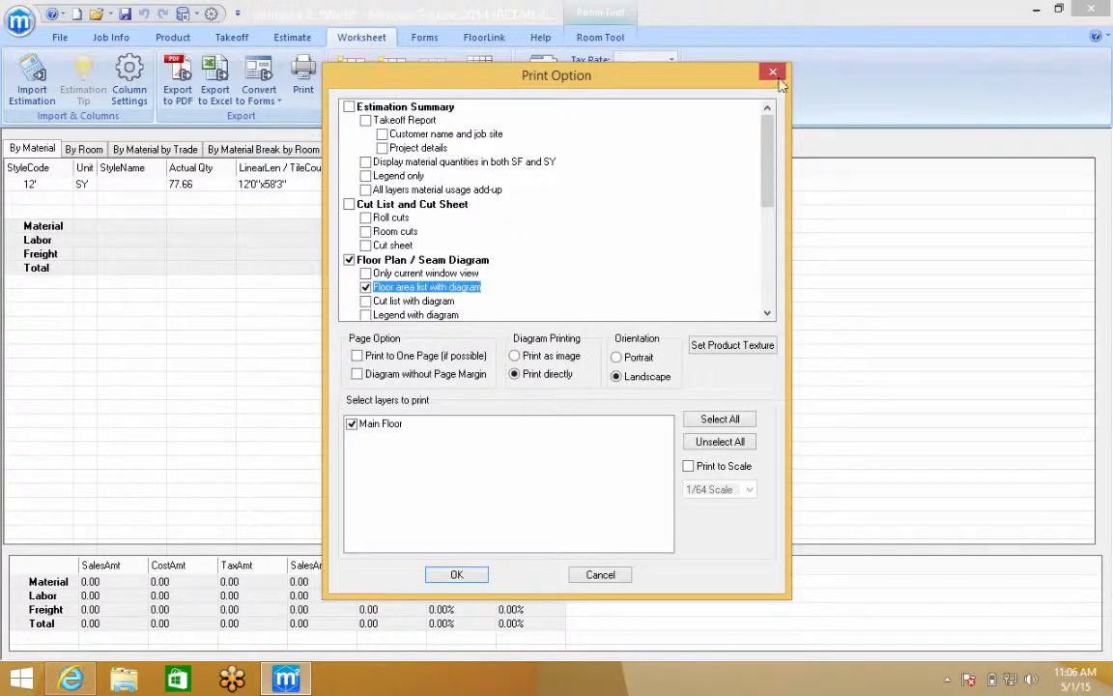
pyautogui.moveTo(770, 170); pyautogui.dragTo(766, 223)
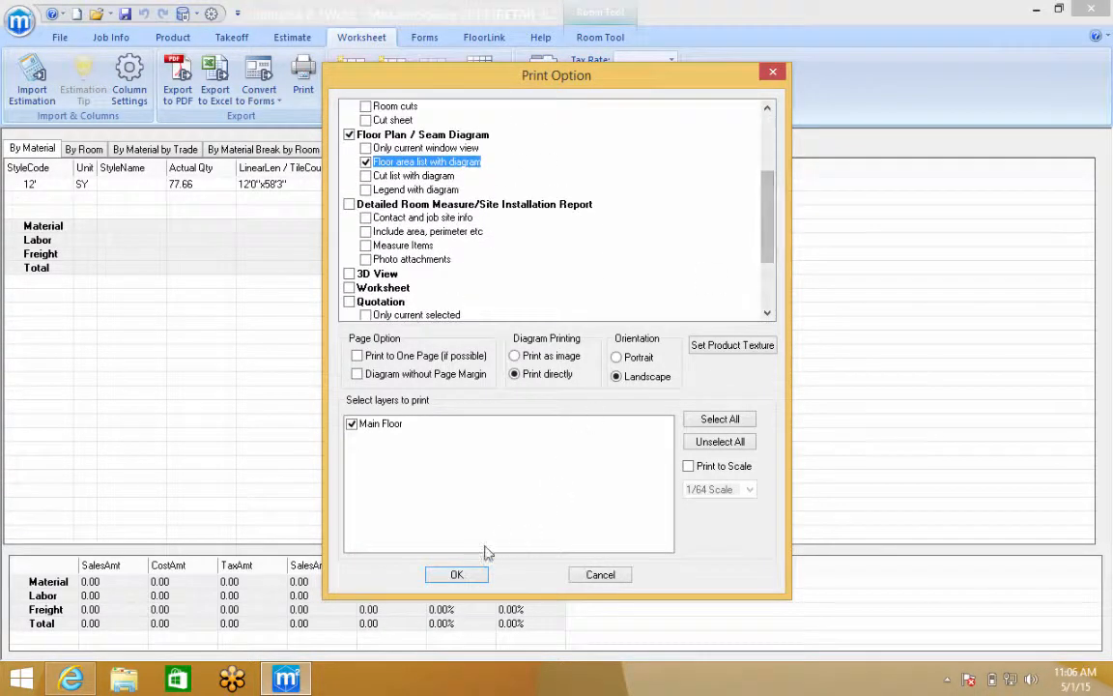
pyautogui.click(454, 575)
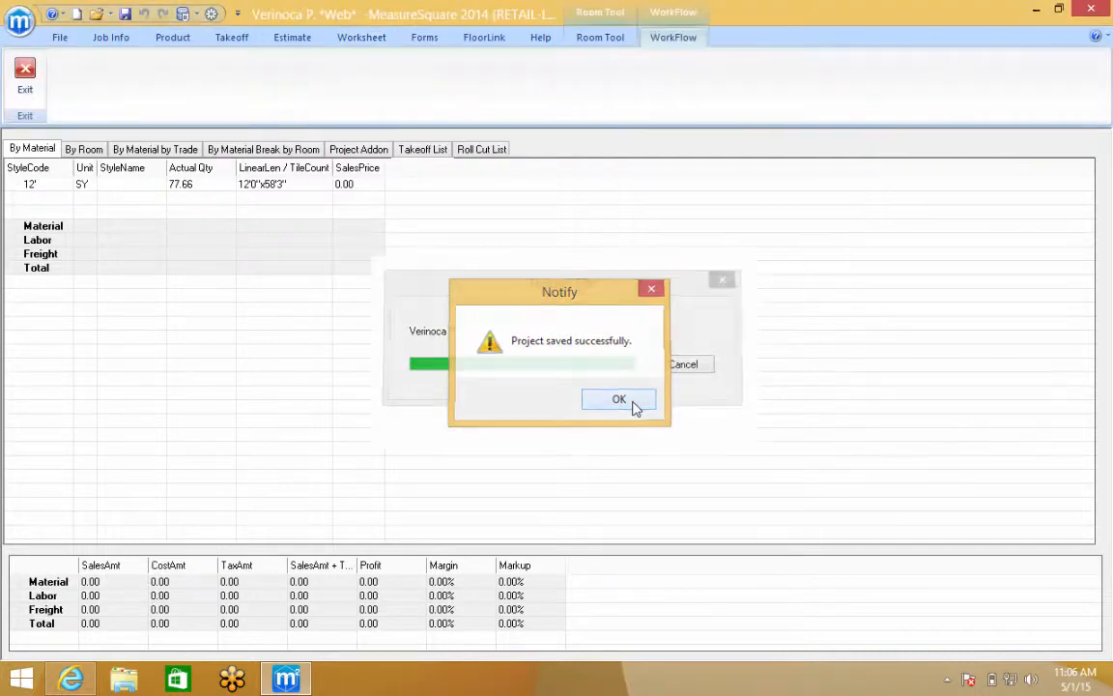
# Dismiss the save notice and continue with the already uploaded ISST order form
pyautogui.click(618, 399)
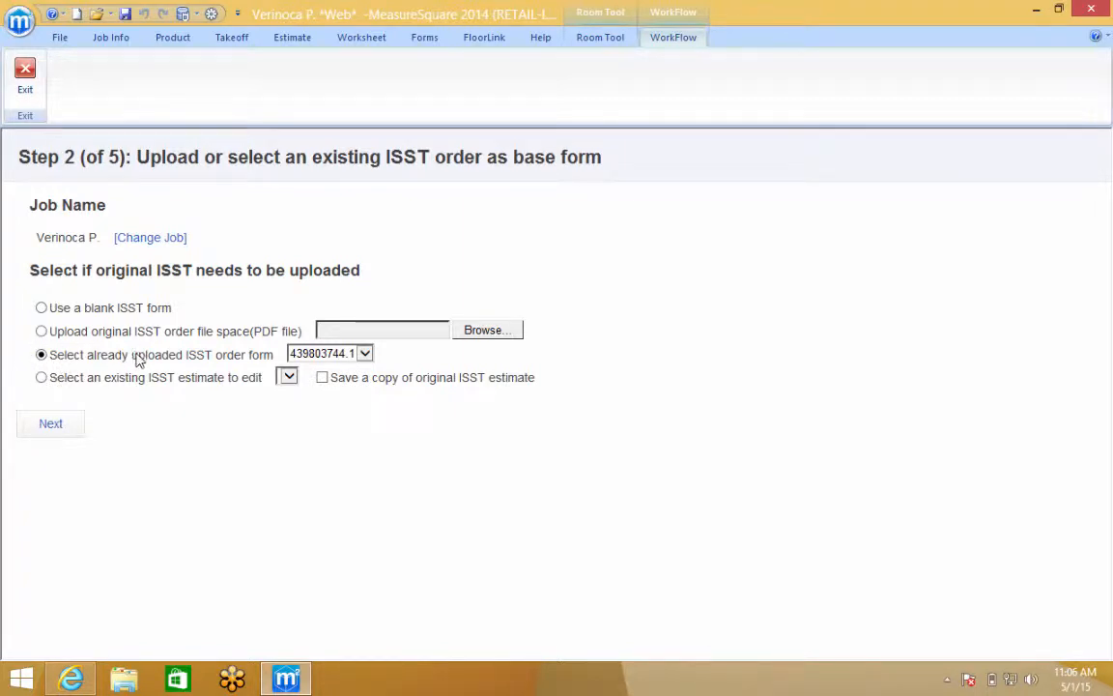
pyautogui.click(50, 423)
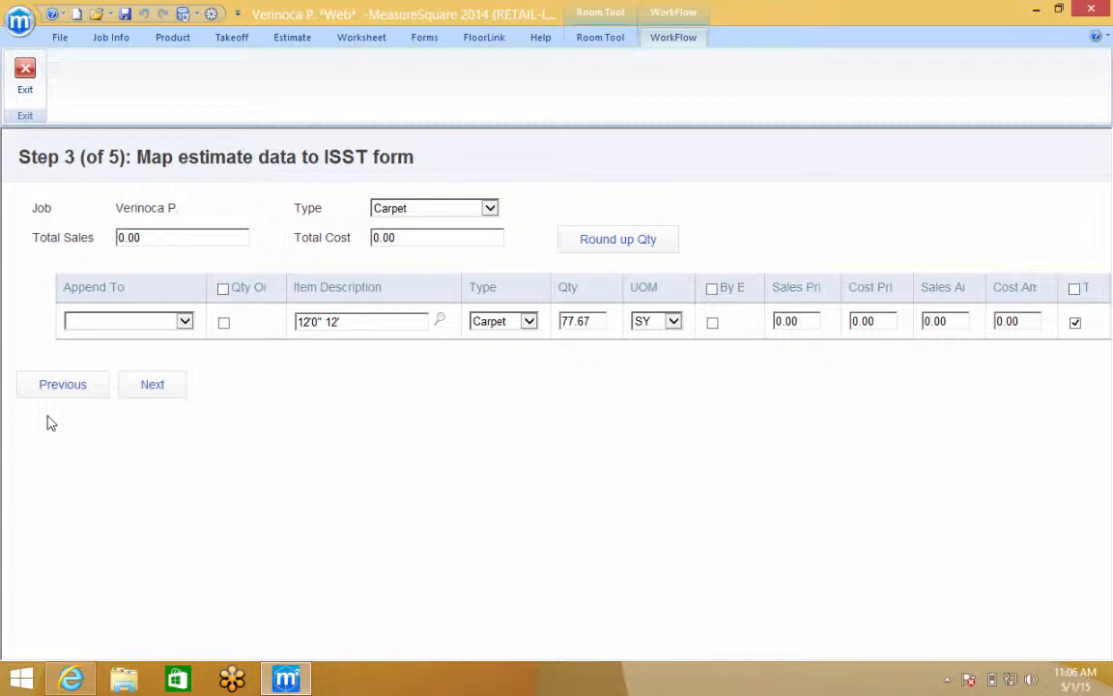
# Append the 77.67 SY carpet line to Carpet Square Footage, rounding its quantity up to 78.00 SY
pyautogui.moveTo(397, 286); pyautogui.dragTo(293, 287)
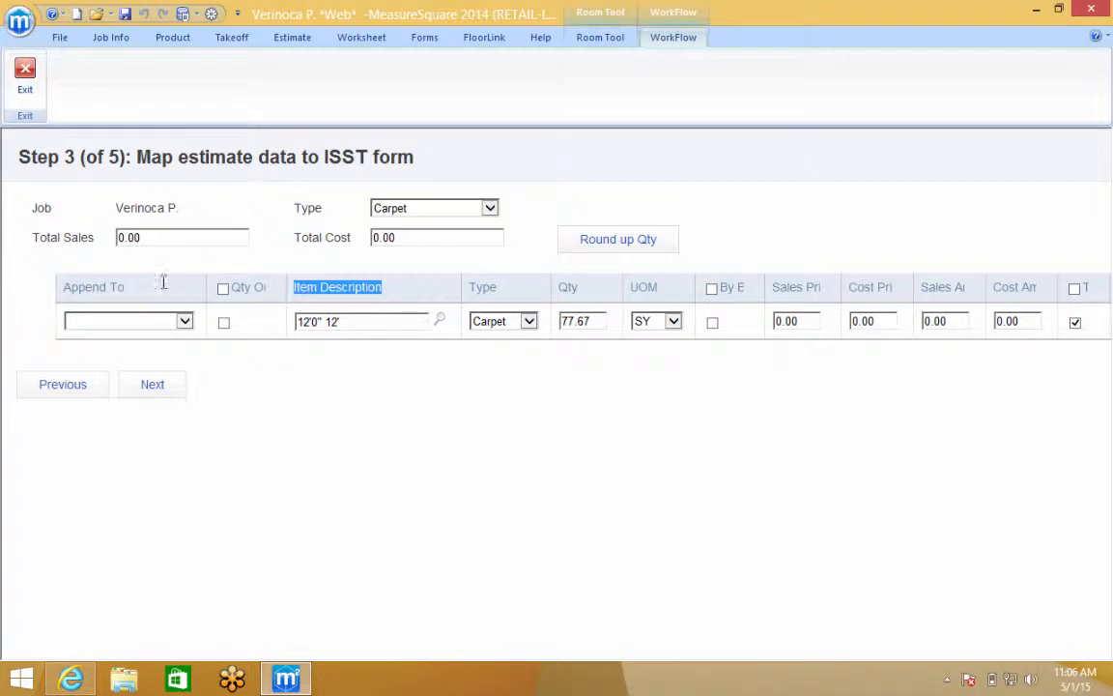
pyautogui.moveTo(145, 286); pyautogui.dragTo(62, 287)
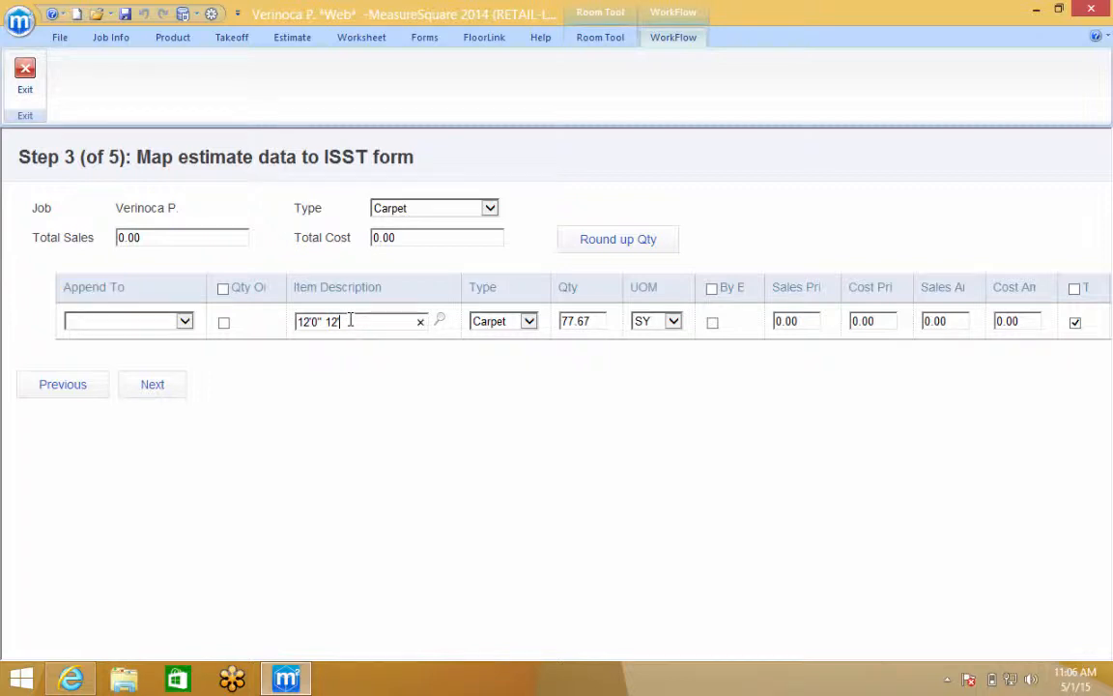
pyautogui.click(184, 321)
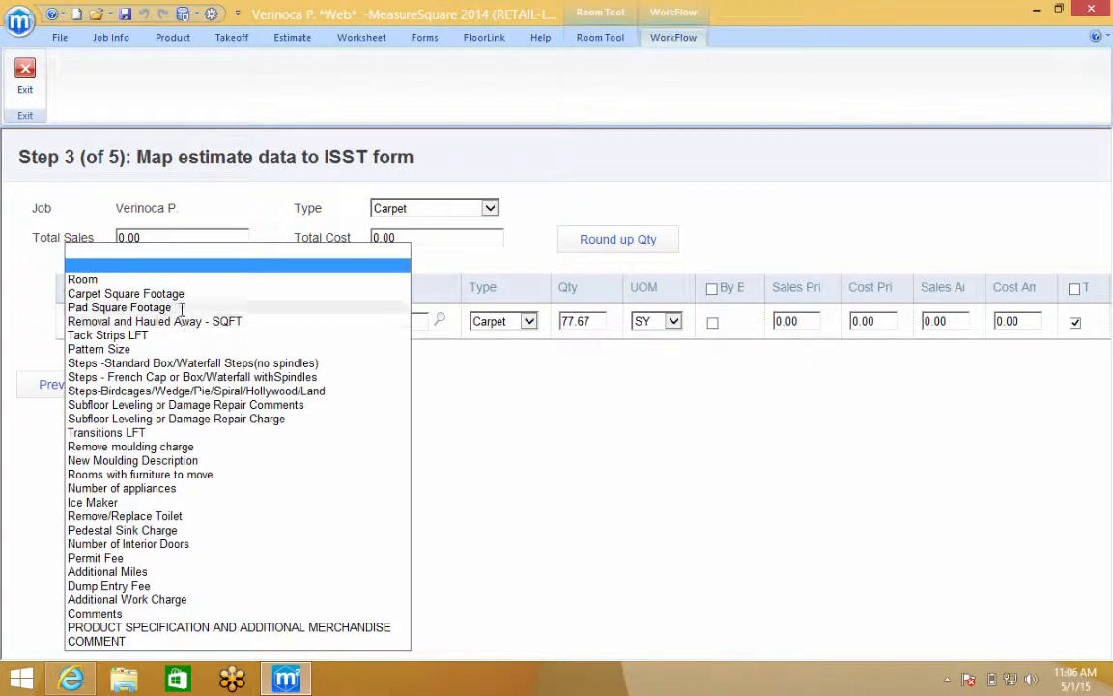
pyautogui.click(126, 294)
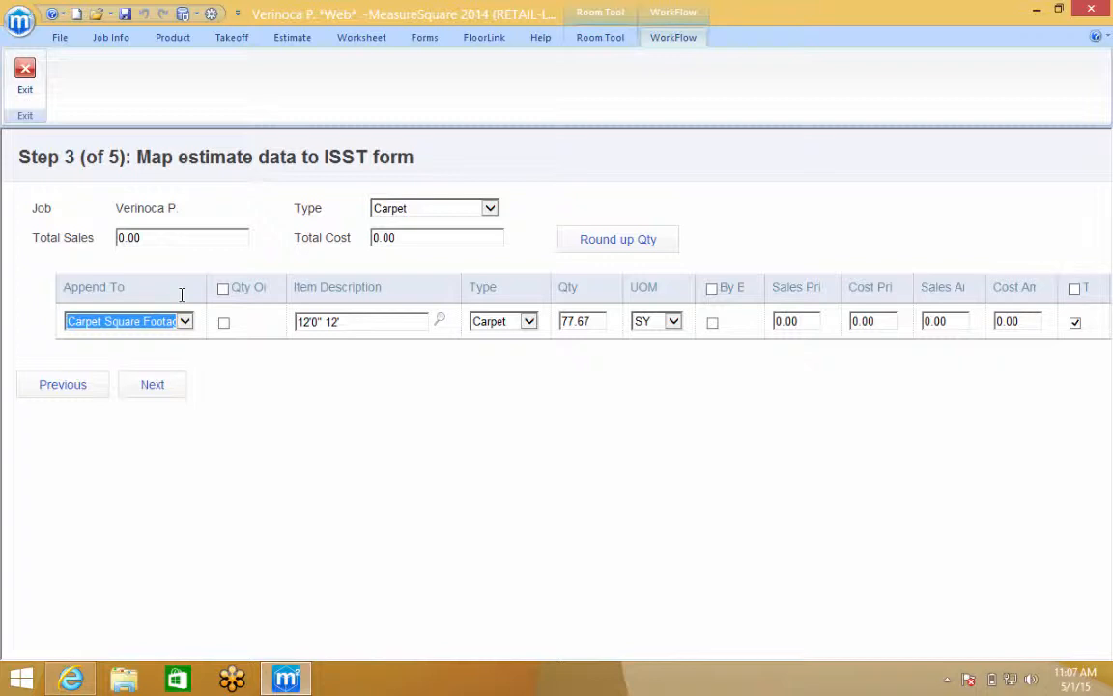
pyautogui.click(599, 238)
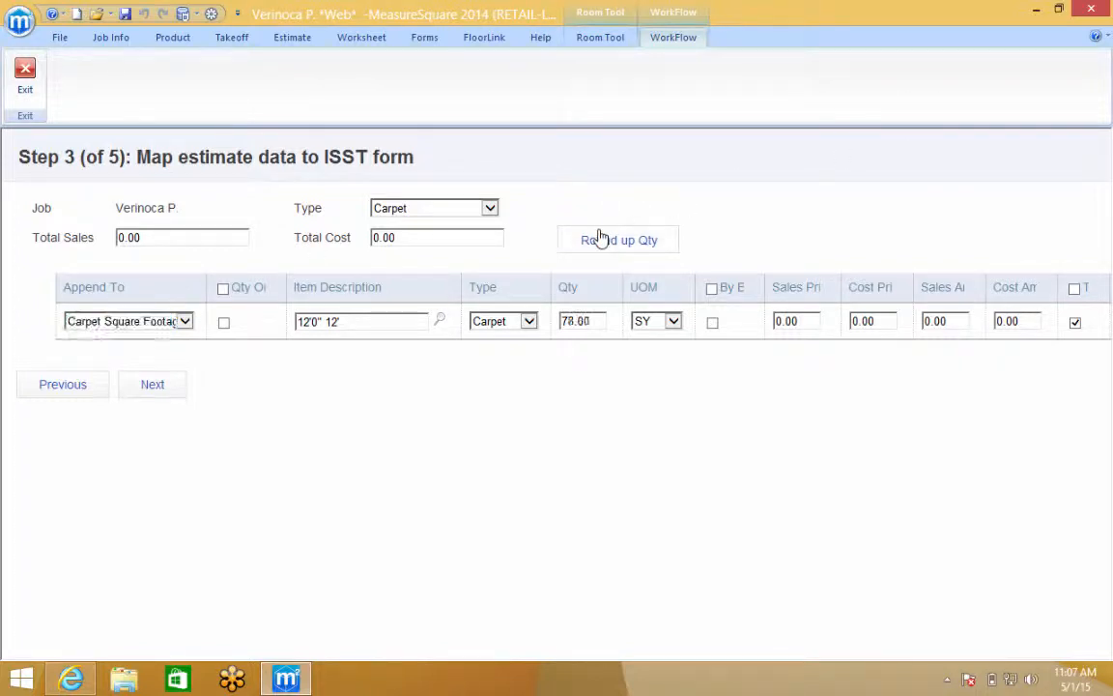
pyautogui.click(157, 385)
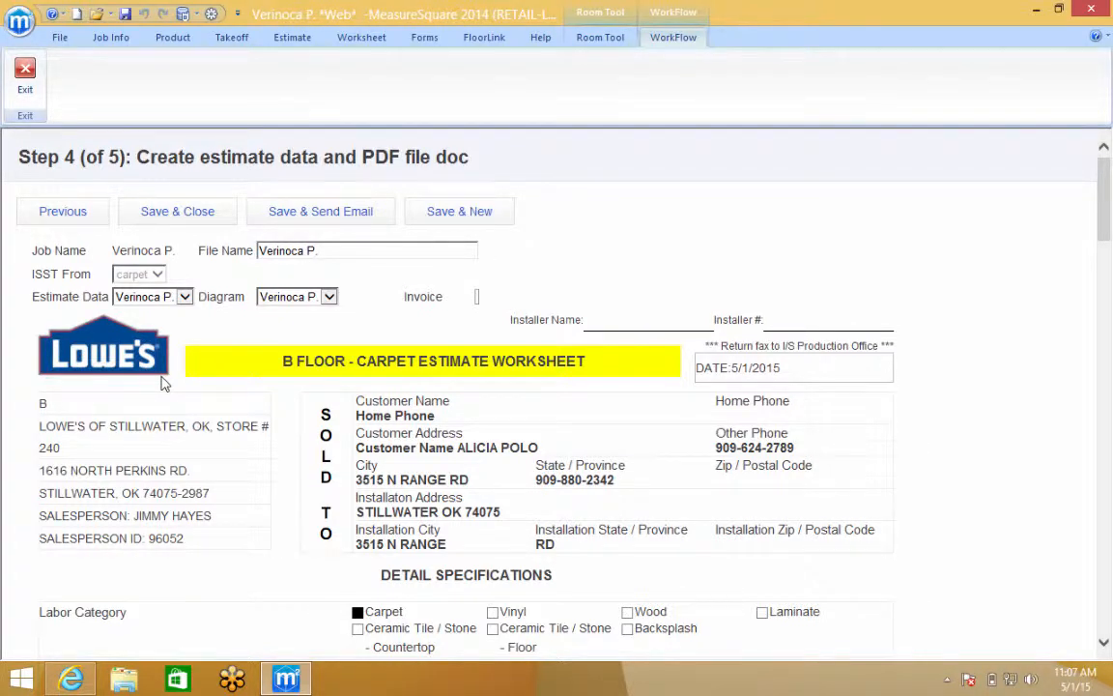
# Mark Kitchen and Closet as rooms on the estimate worksheet
pyautogui.scroll(-1, 447, 456)
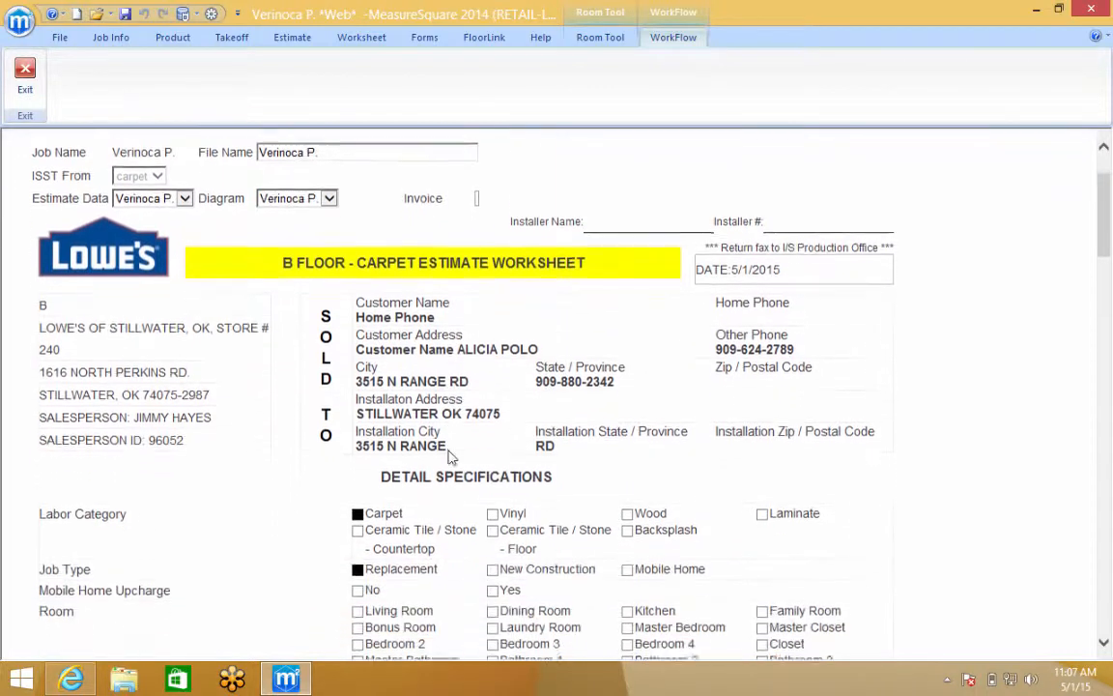
pyautogui.scroll(-2, 447, 456)
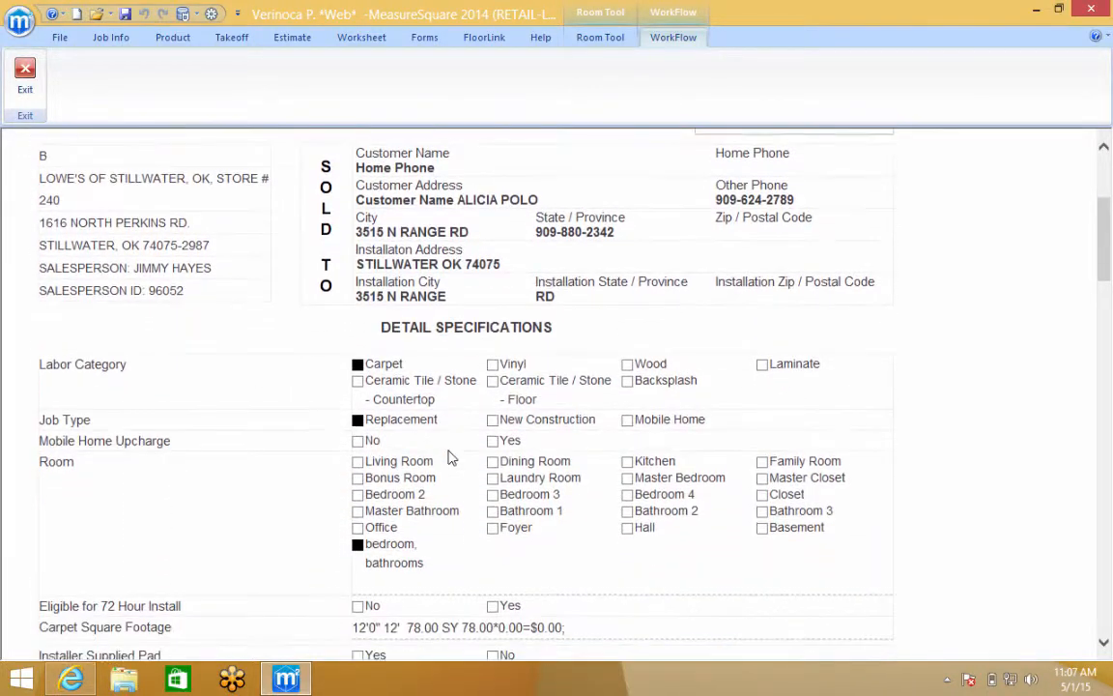
pyautogui.scroll(-3, 447, 456)
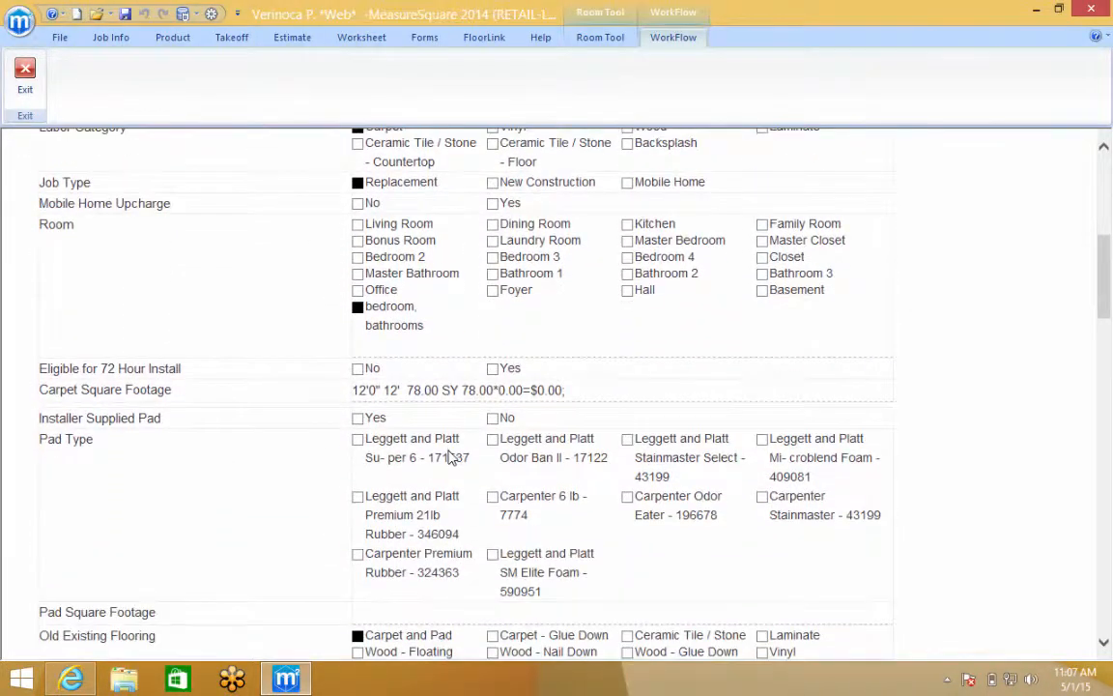
pyautogui.scroll(-1, 447, 456)
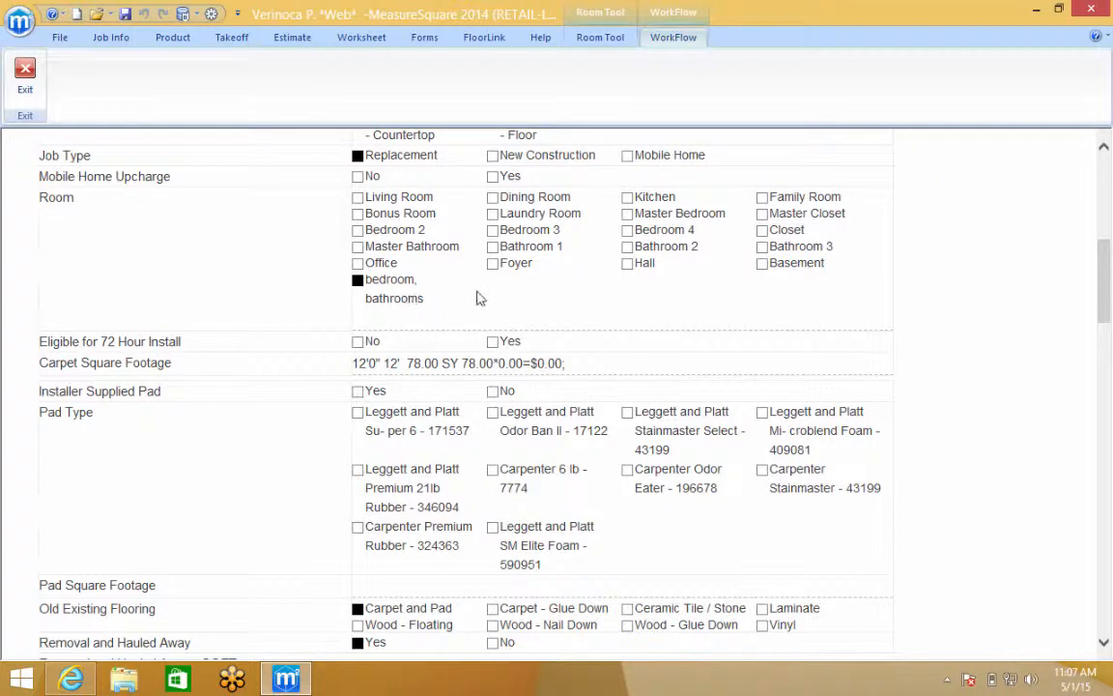
pyautogui.click(628, 198)
pyautogui.click(764, 234)
# Enter 'Comment' in the Removal and Hauled Away - SQFT field
pyautogui.scroll(-5, 808, 443)
pyautogui.scroll(-1, 808, 443)
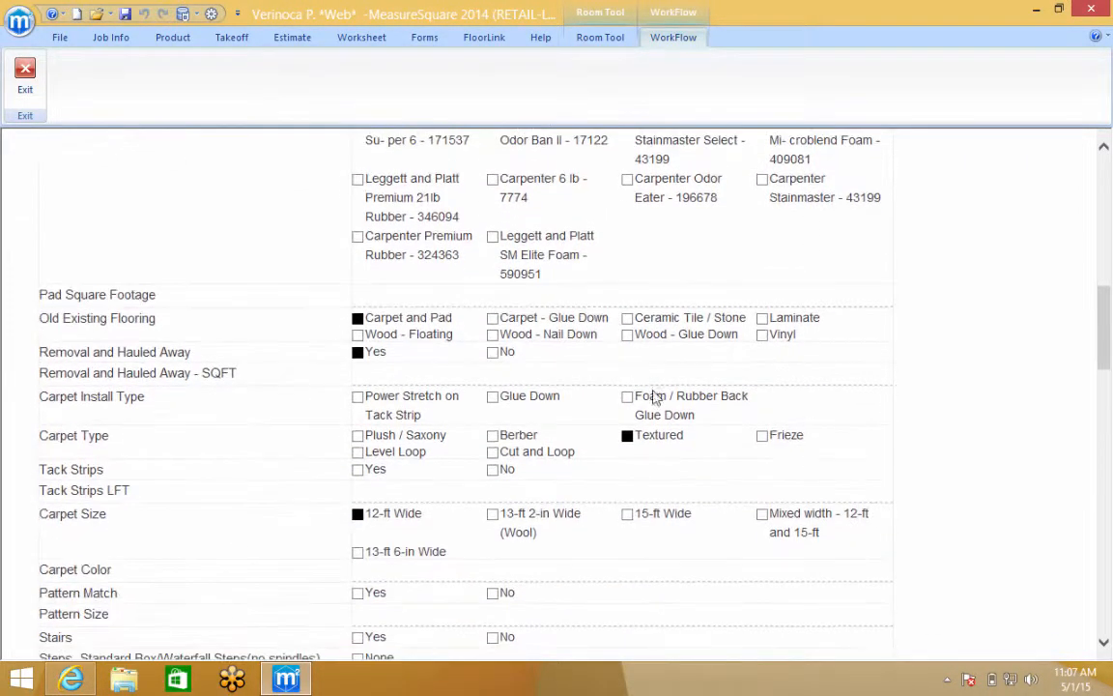
pyautogui.click(355, 377)
pyautogui.write('Comment')
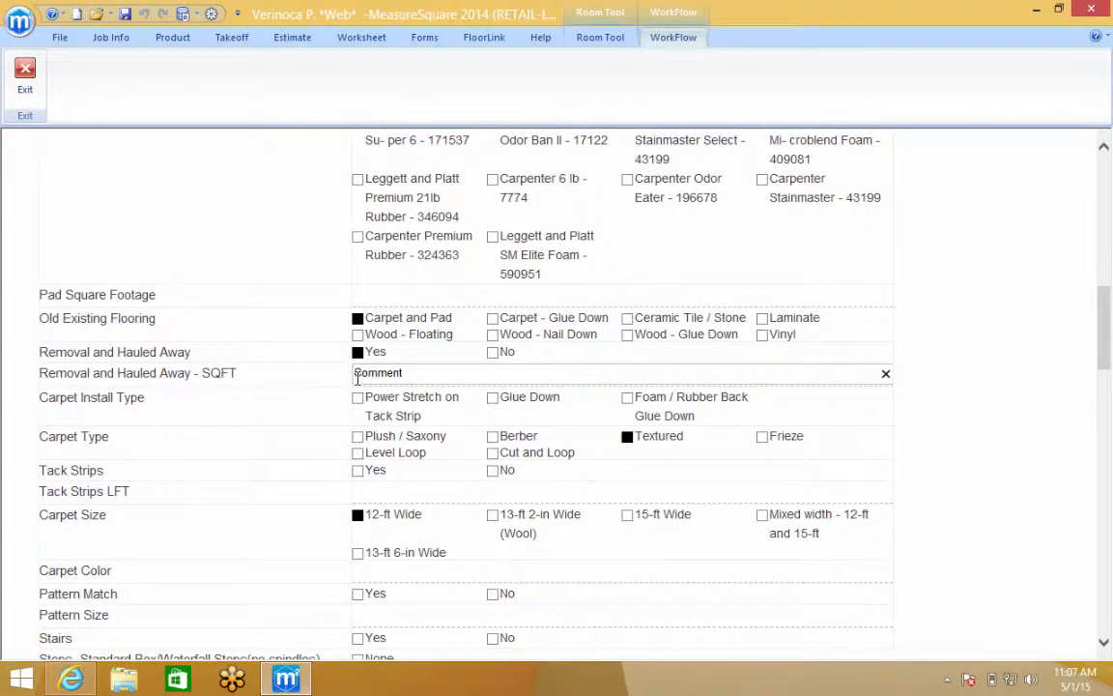
pyautogui.scroll(-6, 357, 380)
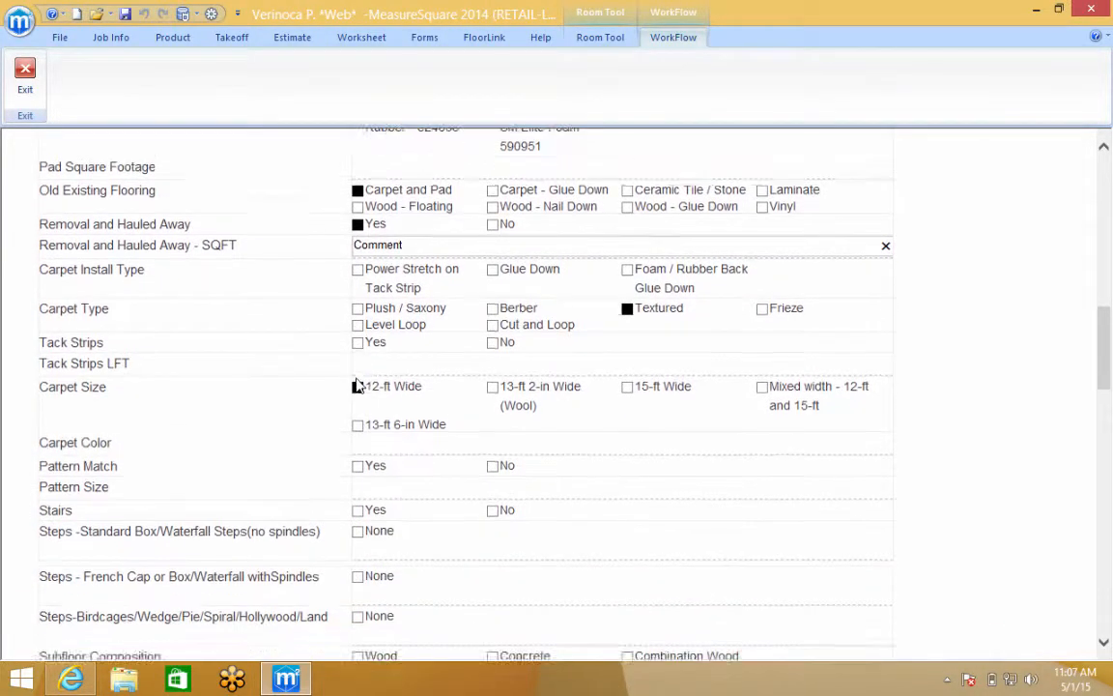
pyautogui.scroll(-9, 356, 384)
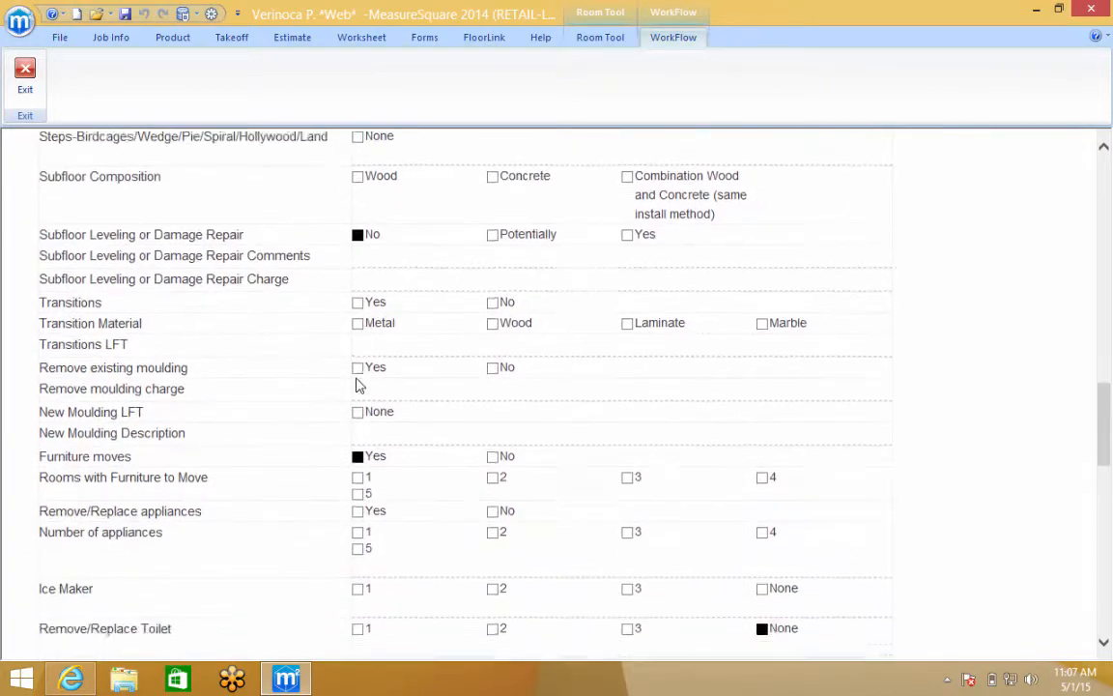
pyautogui.scroll(-15, 356, 385)
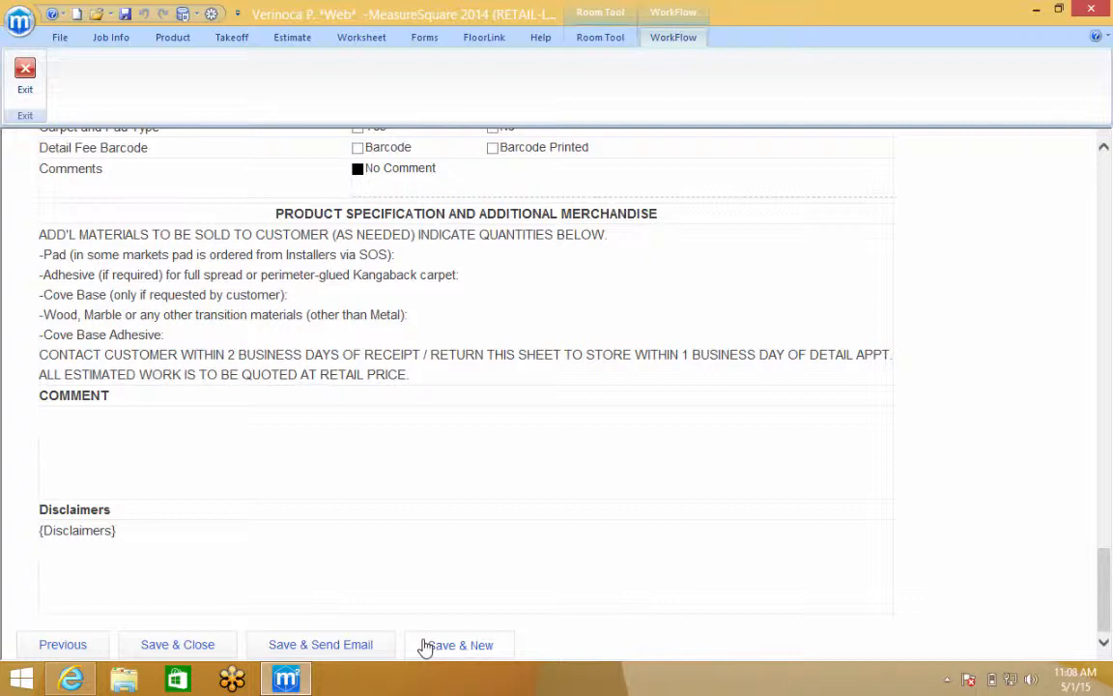
# Save the worksheet and refresh the FloorLink job page to show Finished Estimates (1)
pyautogui.click(456, 644)
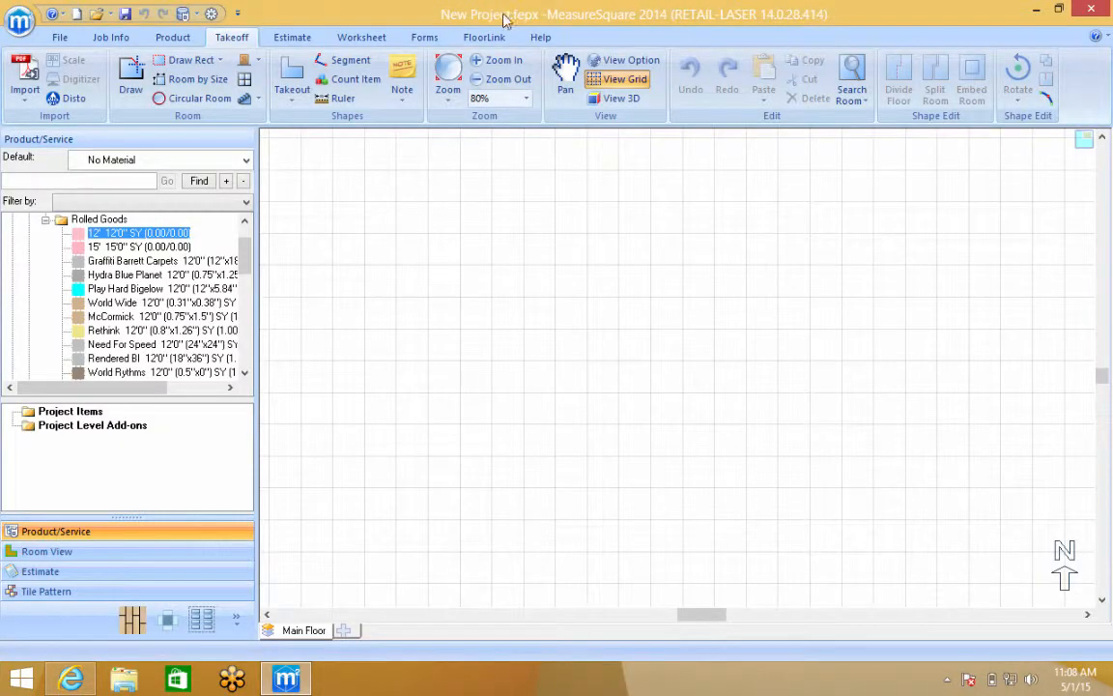
pyautogui.click(486, 40)
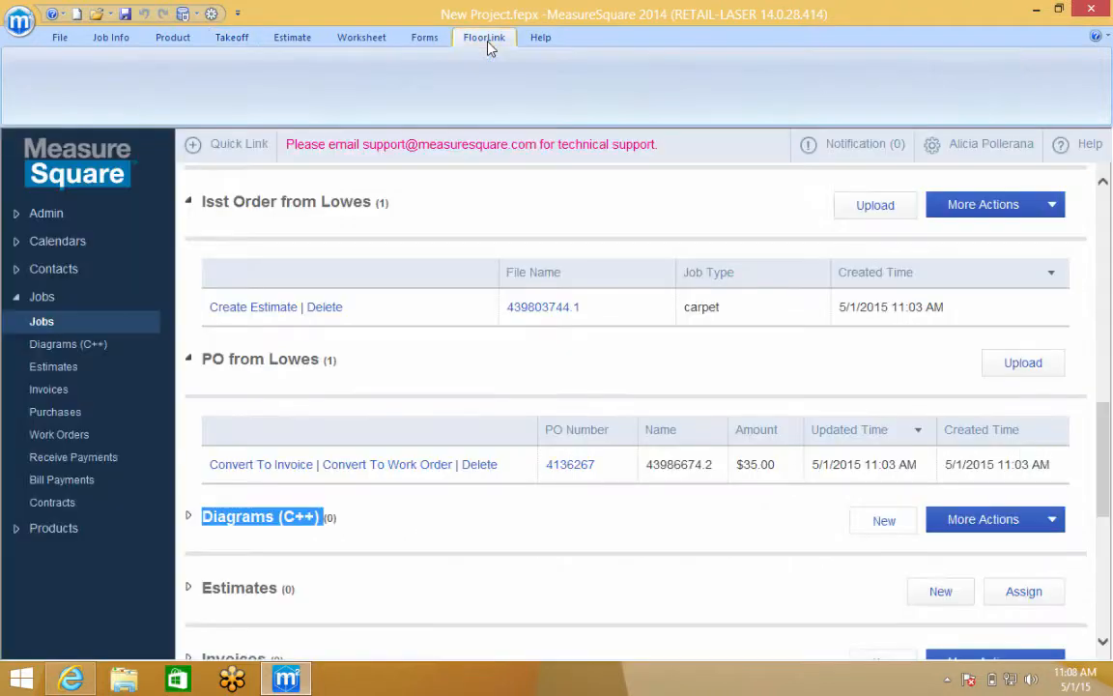
pyautogui.scroll(15, 382, 224)
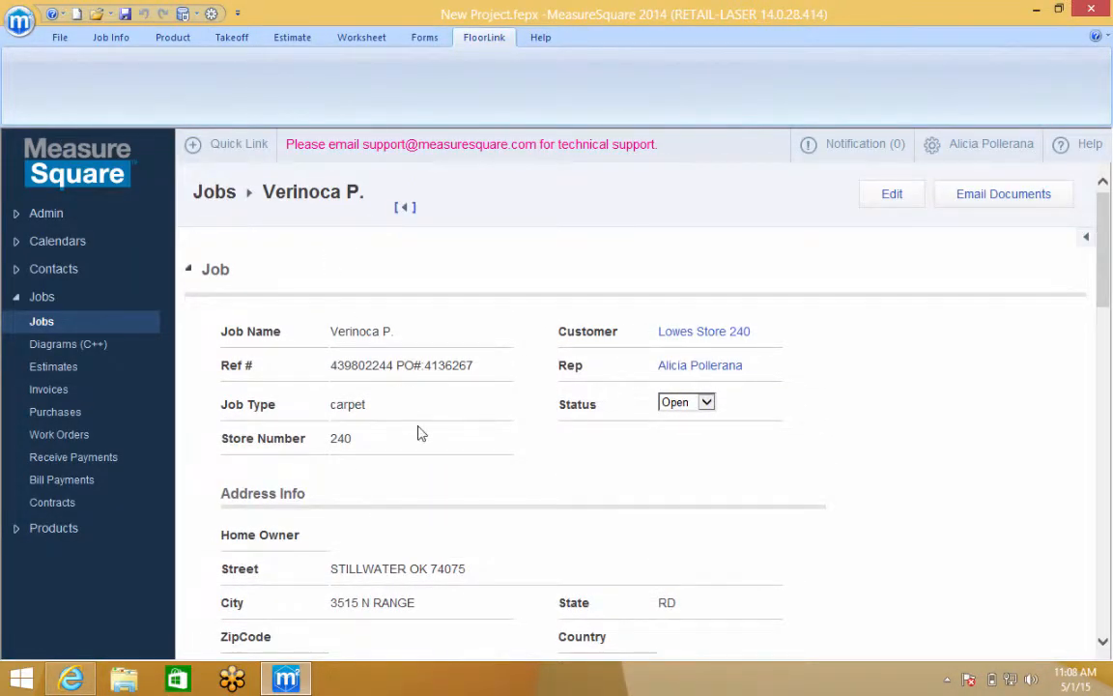
pyautogui.scroll(-8, 417, 430)
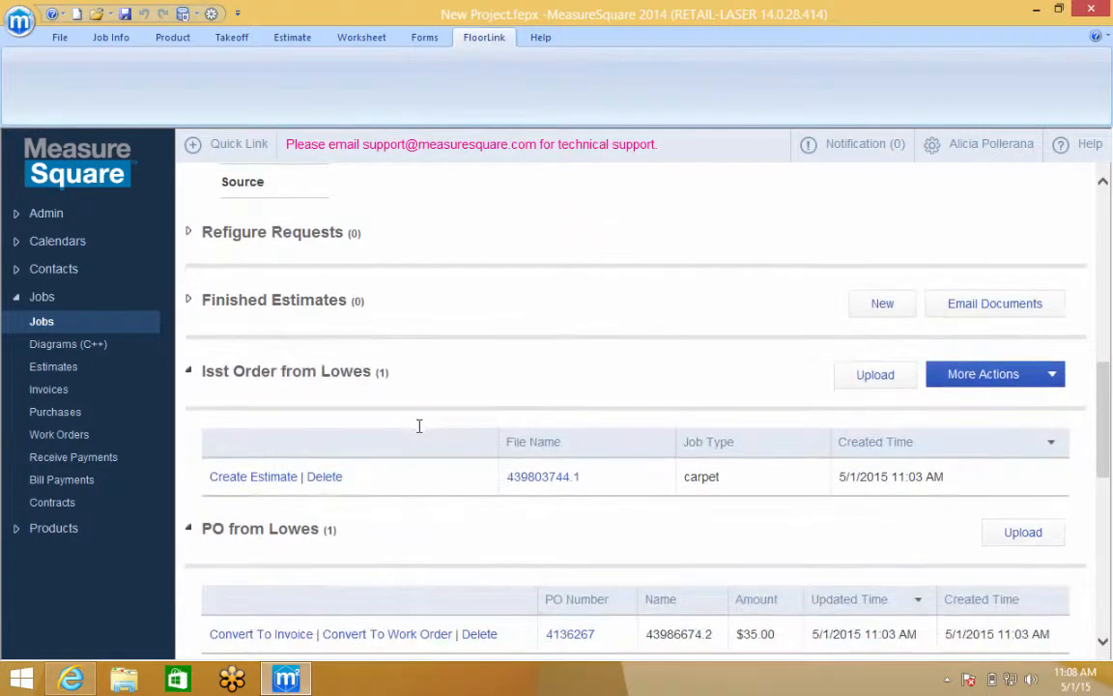
pyautogui.rightClick(482, 410)
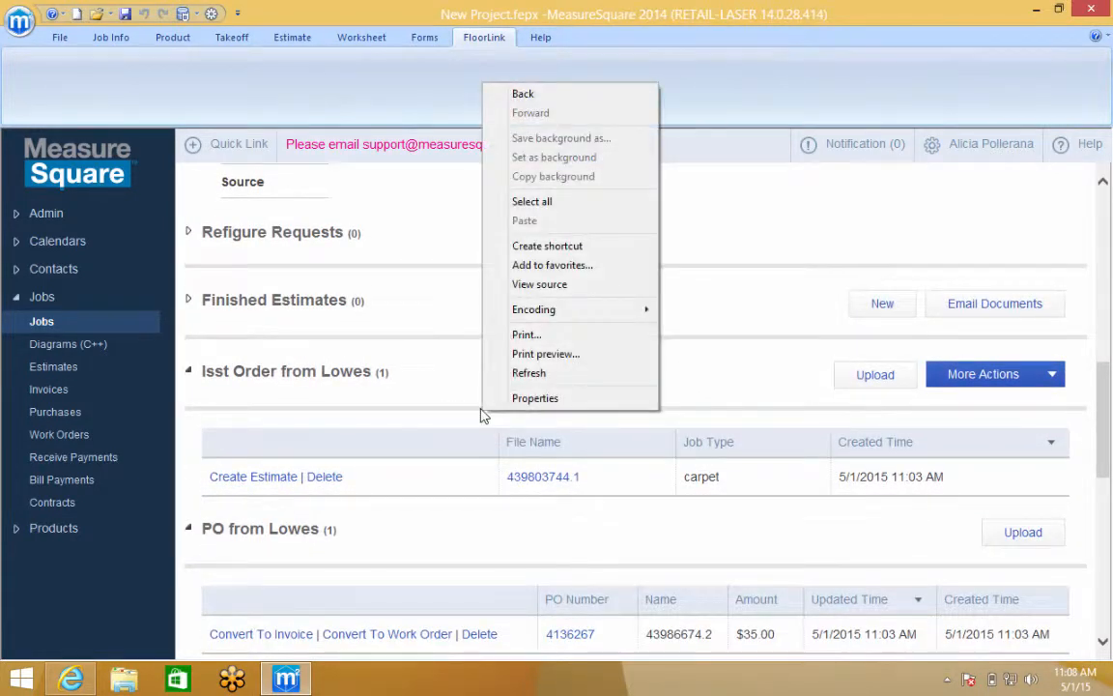
pyautogui.click(525, 373)
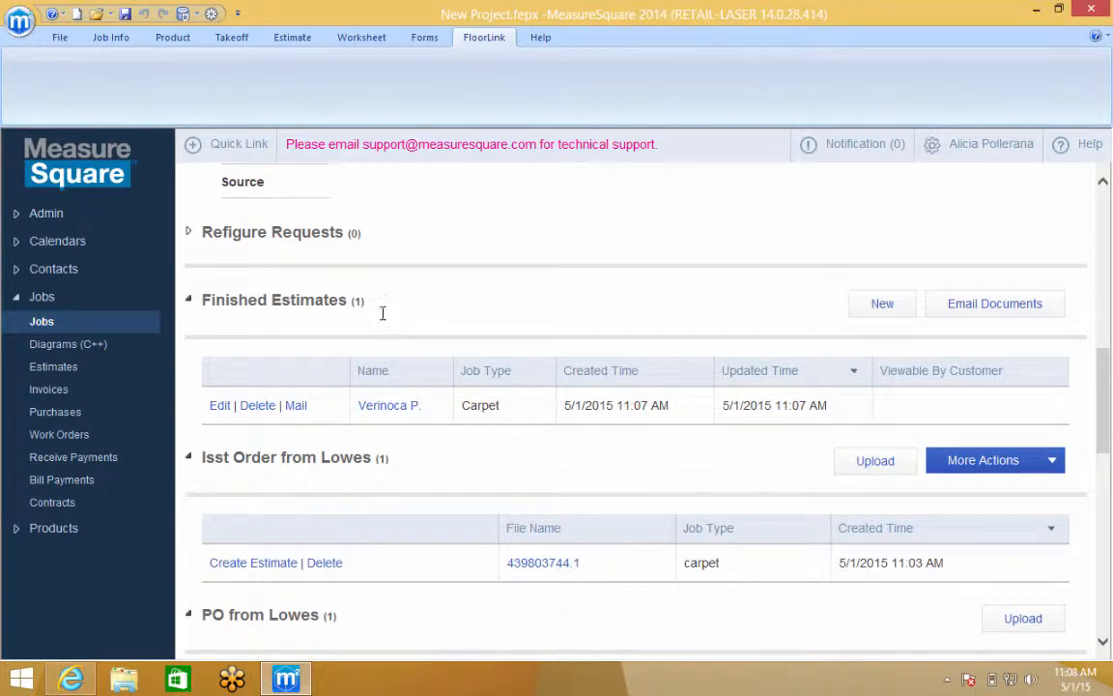
pyautogui.moveTo(248, 311); pyautogui.dragTo(203, 304)
# Open the finished estimate and sign in with the account e-mail and password, without saving it
pyautogui.click(374, 436)
pyautogui.click(390, 407)
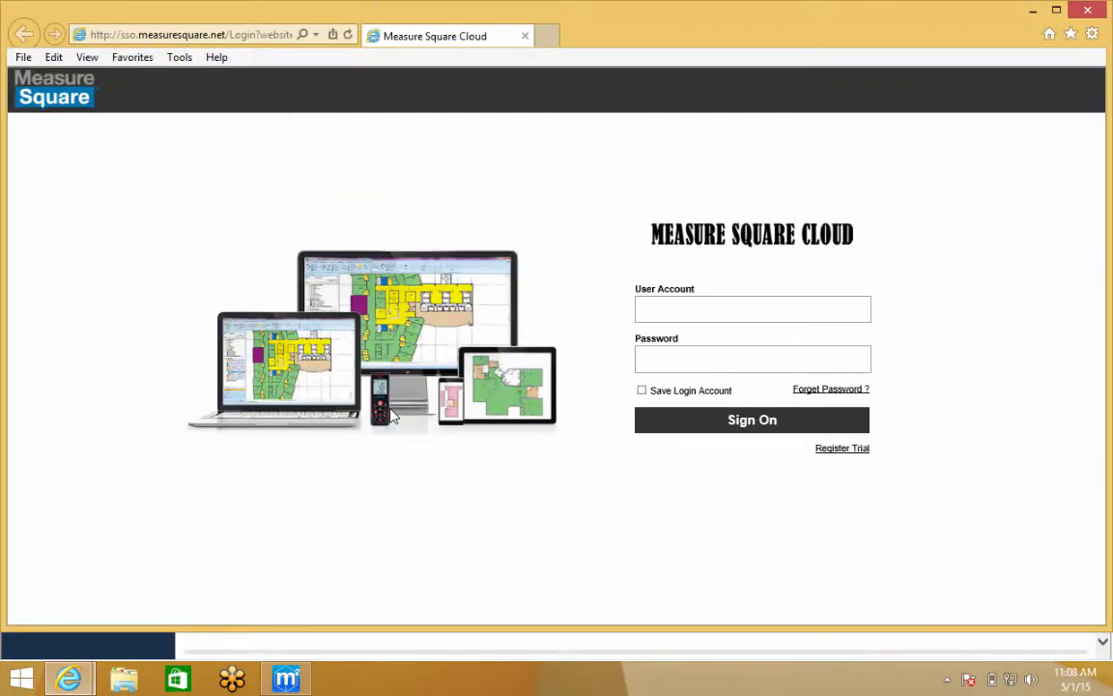
pyautogui.click(762, 304)
pyautogui.press('Tab')
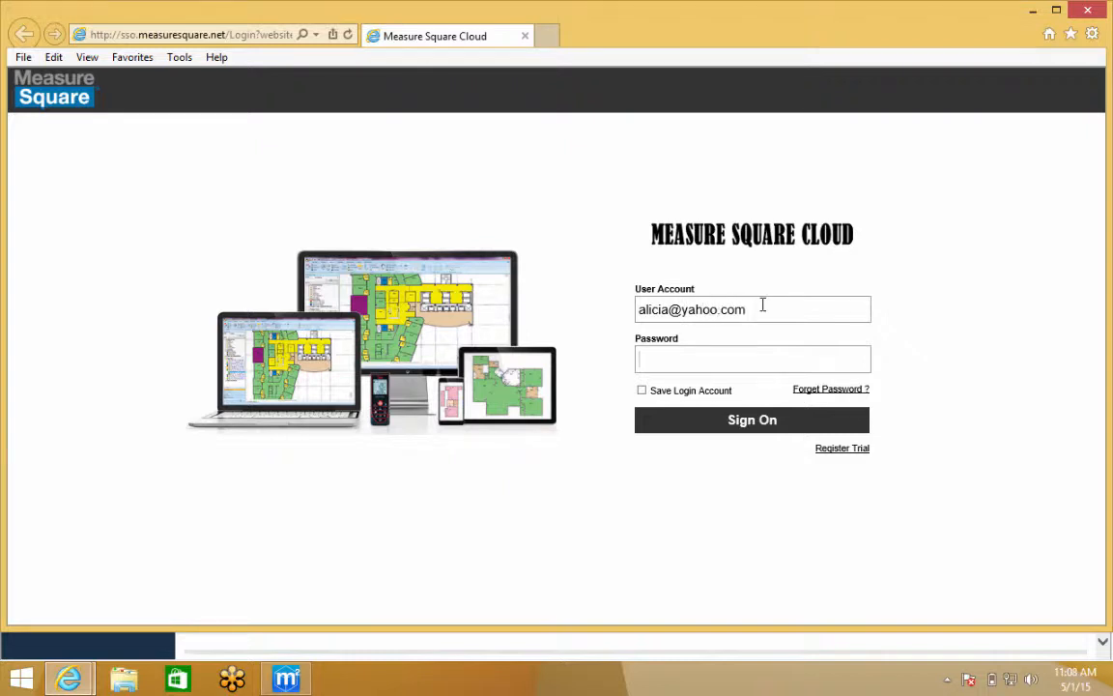
pyautogui.write('••••••')
pyautogui.click(740, 418)
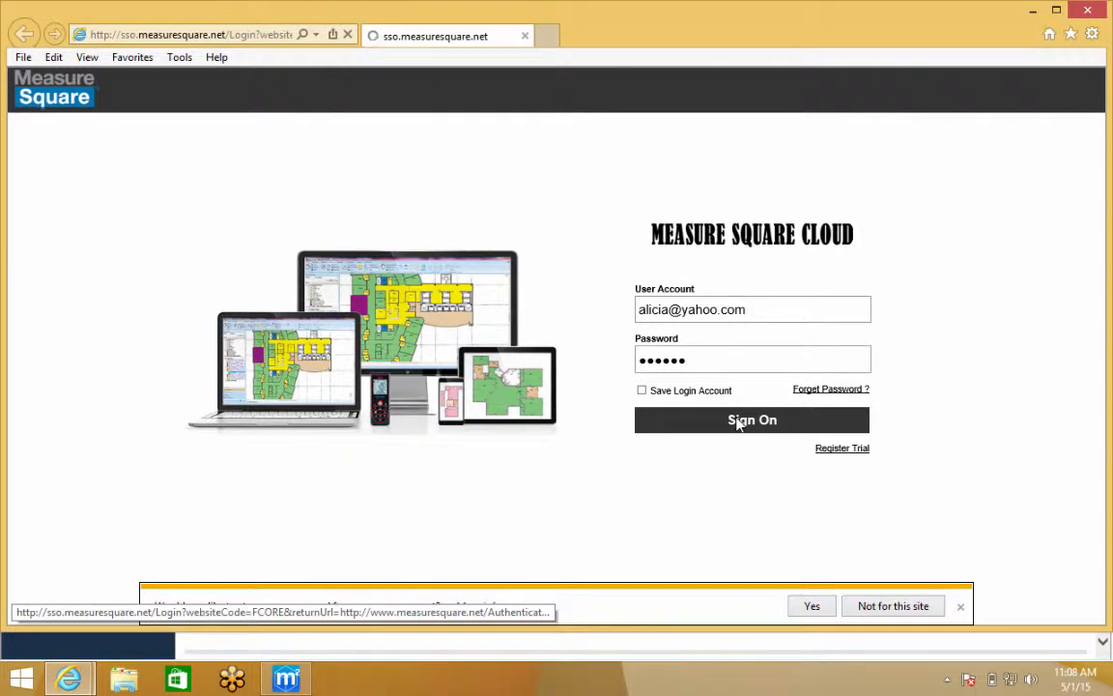
pyautogui.click(875, 610)
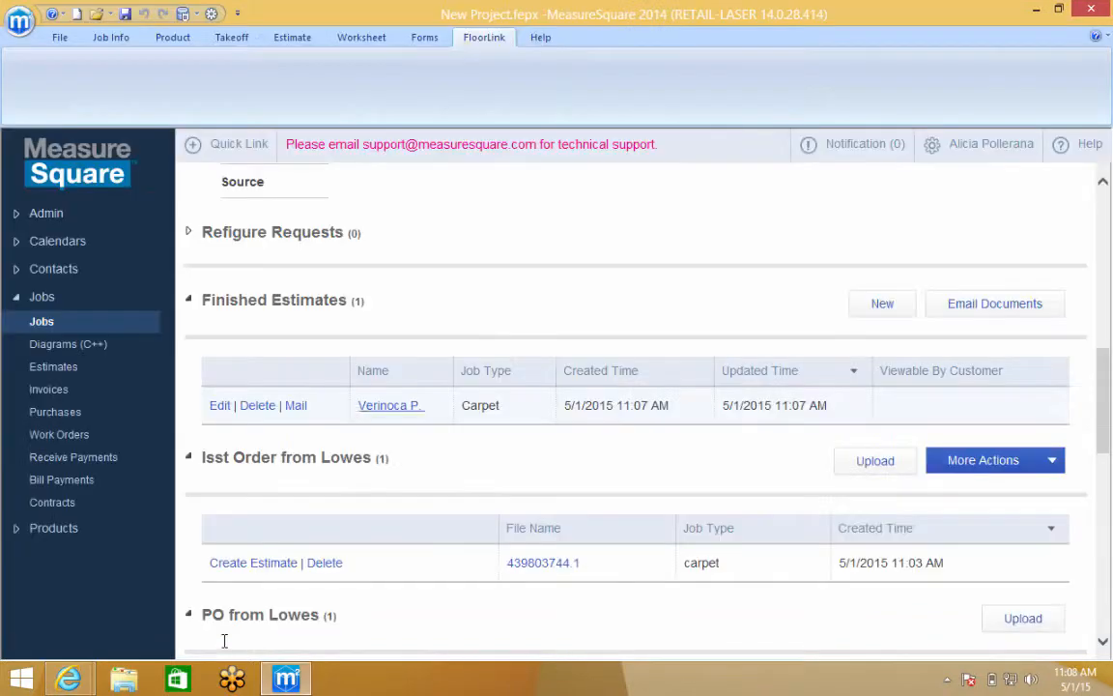
# Download the estimate PDF, review it in Reader through the floor-plan page, then close Reader
pyautogui.click(387, 405)
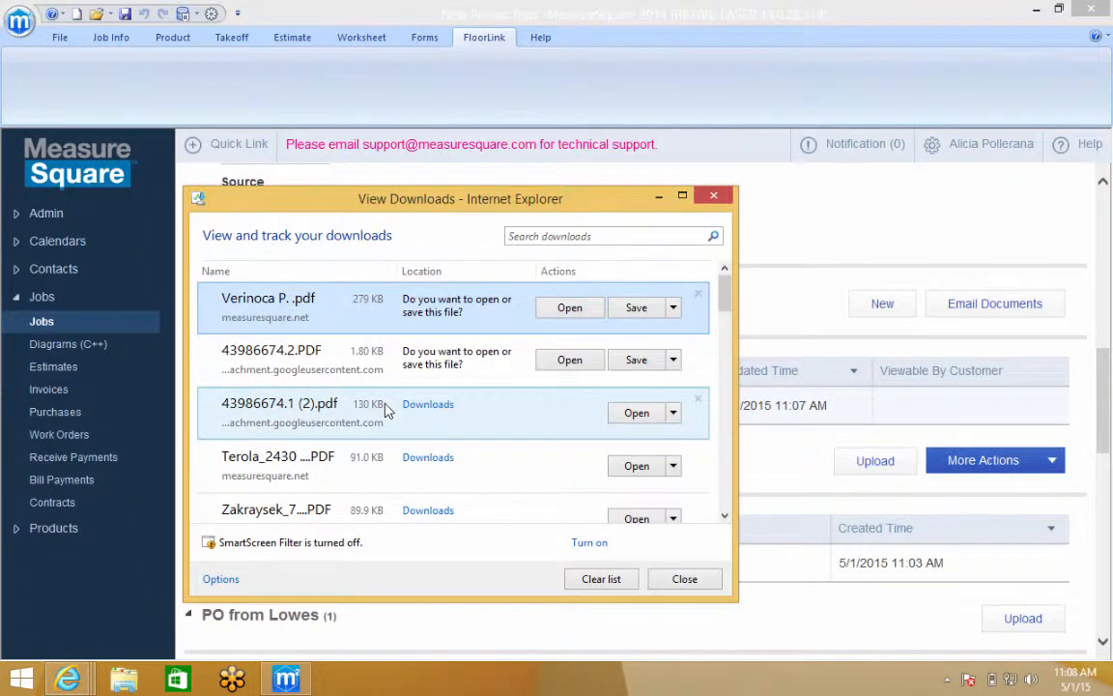
pyautogui.click(547, 310)
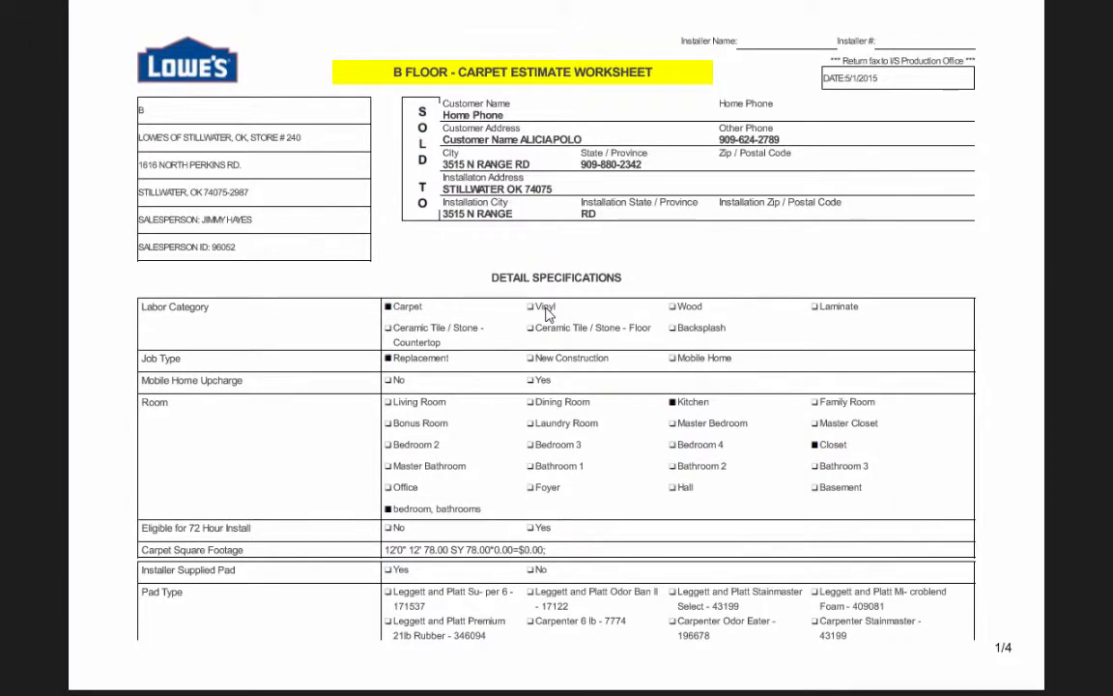
pyautogui.scroll(-3, 546, 314)
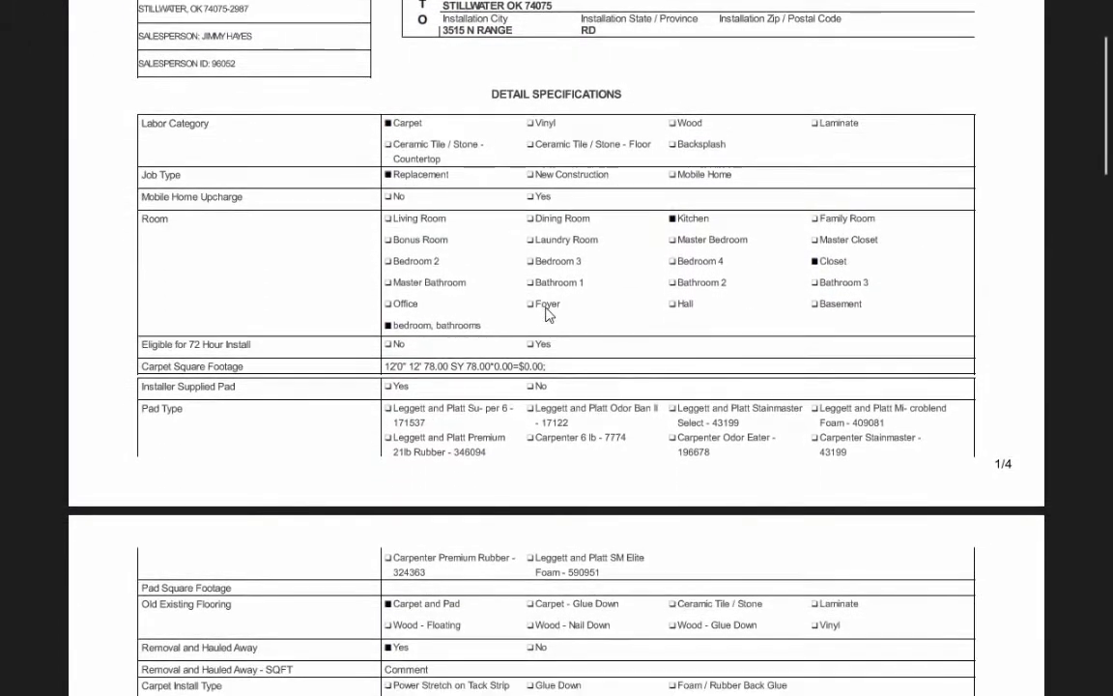
pyautogui.scroll(-10, 648, 256)
pyautogui.scroll(-12, 648, 258)
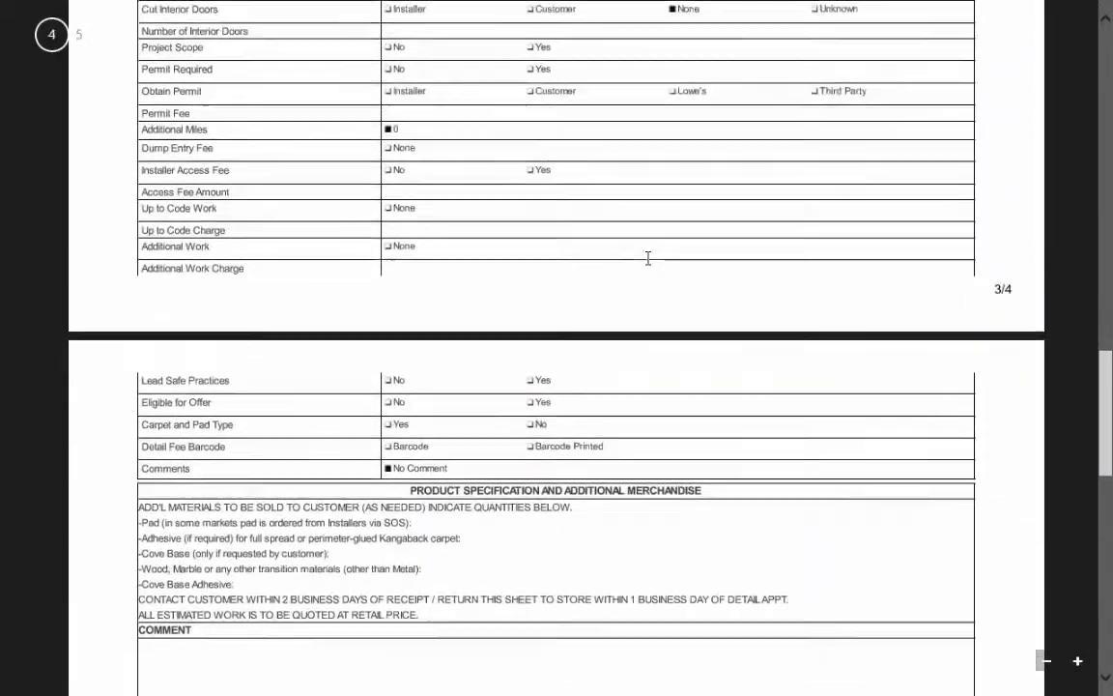
pyautogui.scroll(-4, 648, 257)
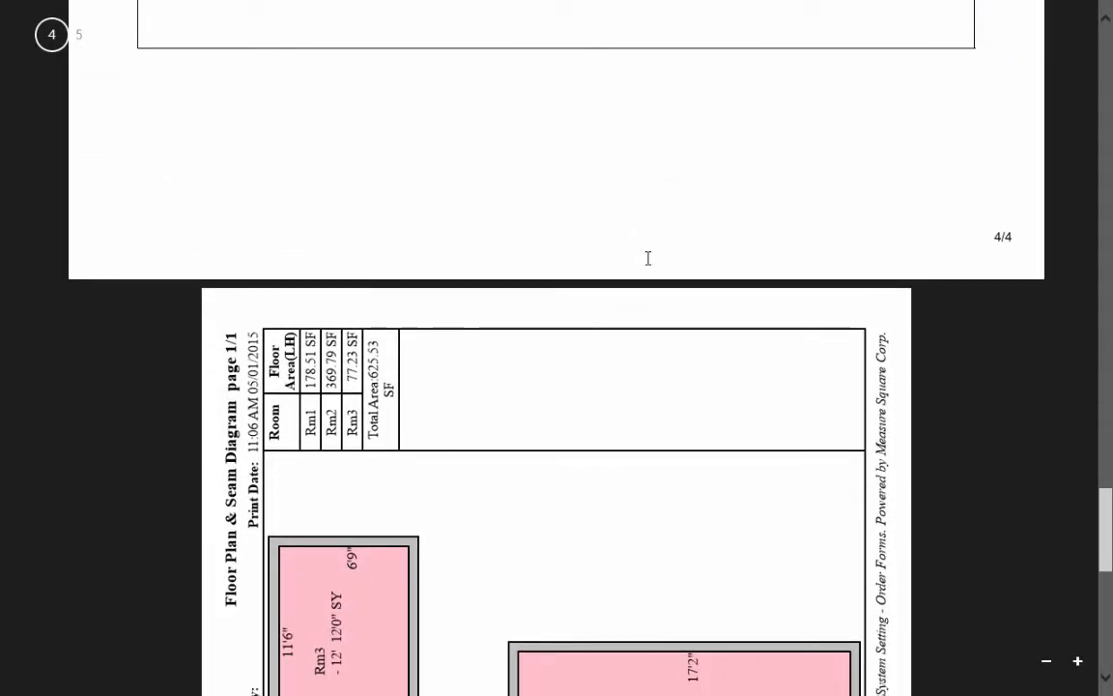
pyautogui.scroll(-5, 648, 258)
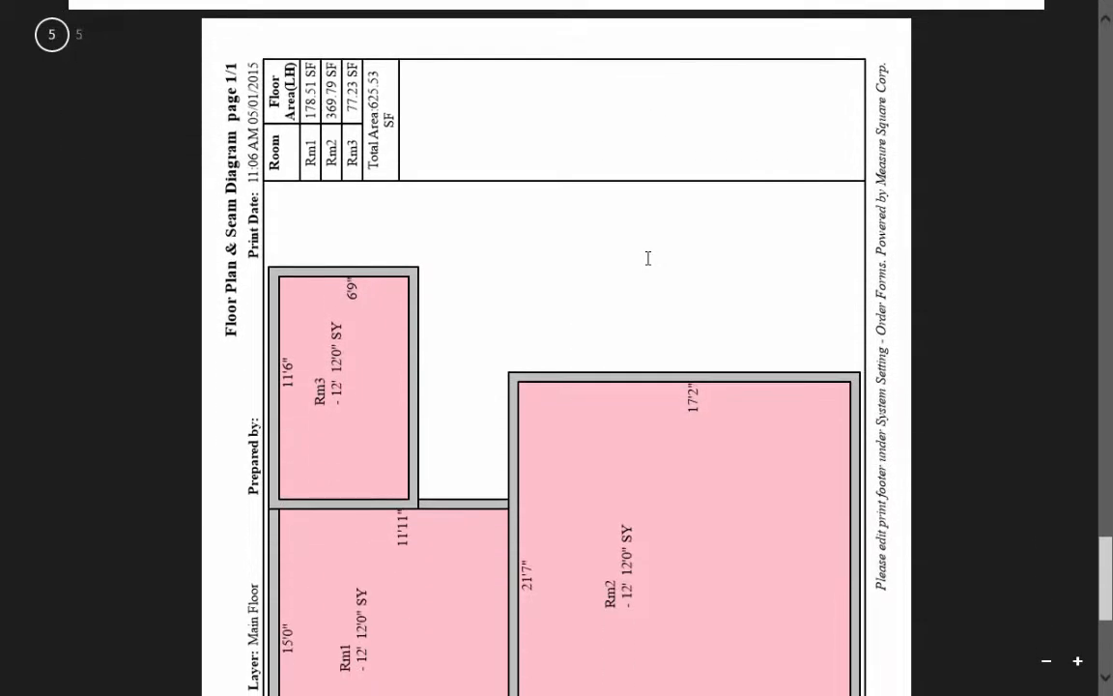
pyautogui.scroll(1, 648, 258)
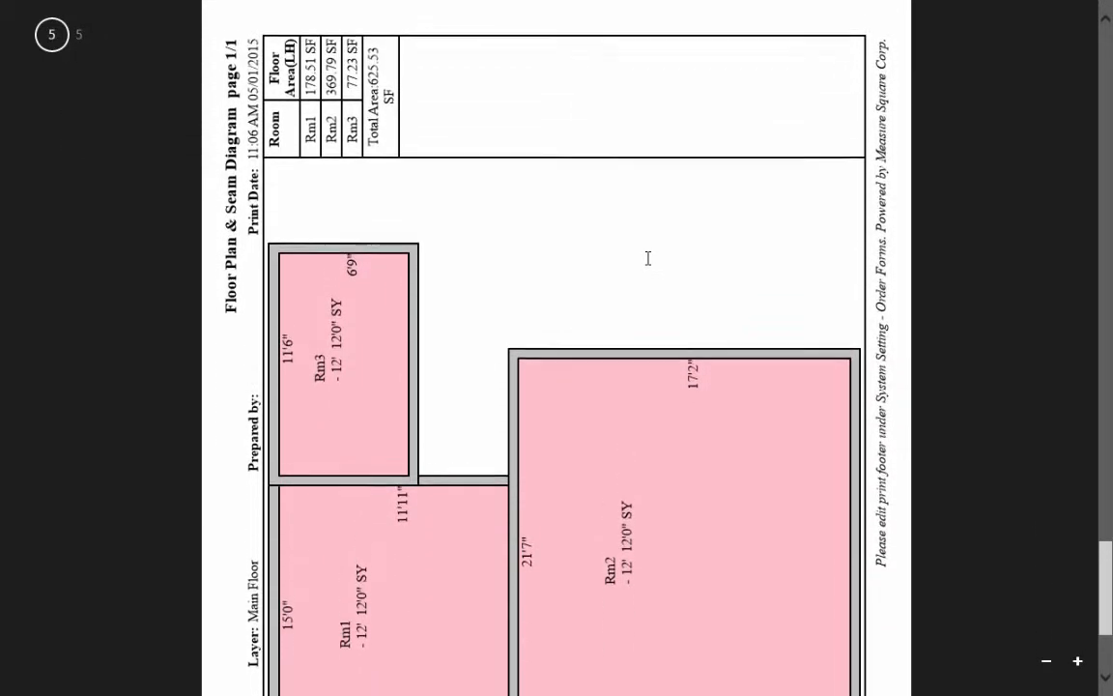
pyautogui.scroll(-6, 648, 258)
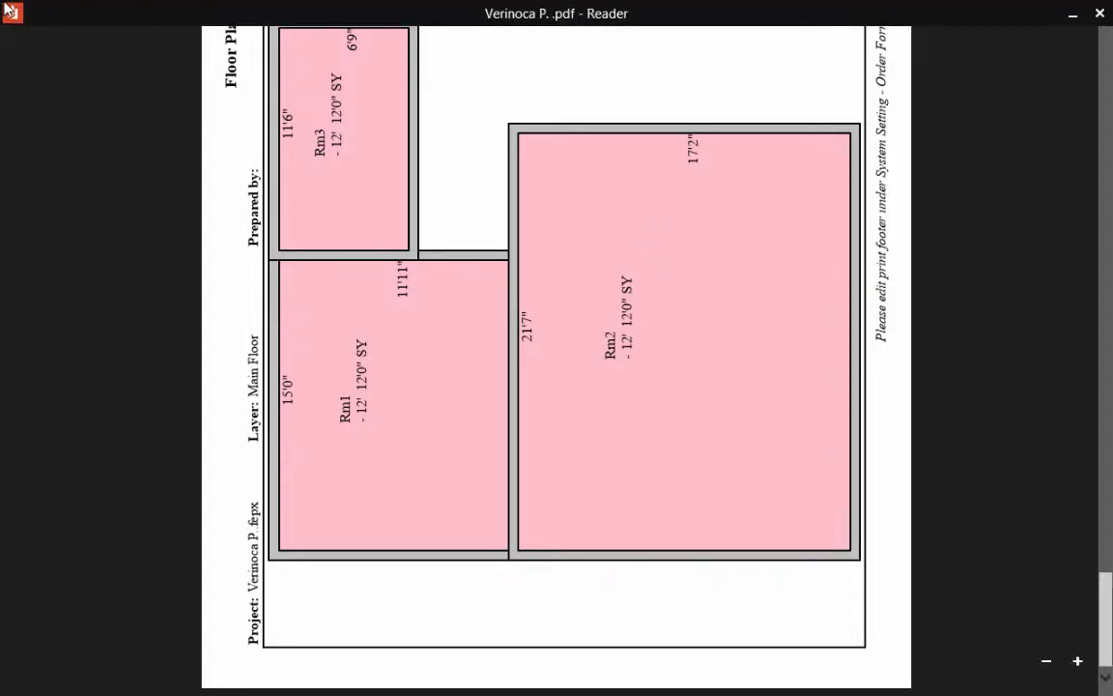
pyautogui.click(11, 12)
pyautogui.click(30, 117)
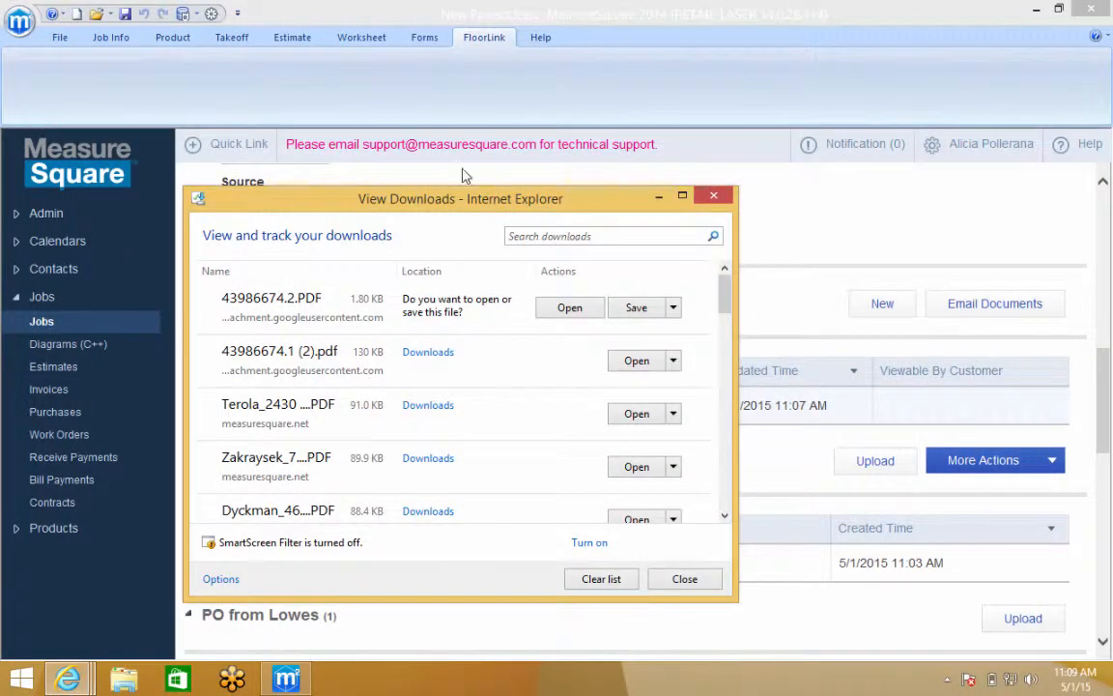
# E-mail the finished estimate PDF to the two recipients' addresses
pyautogui.click(784, 203)
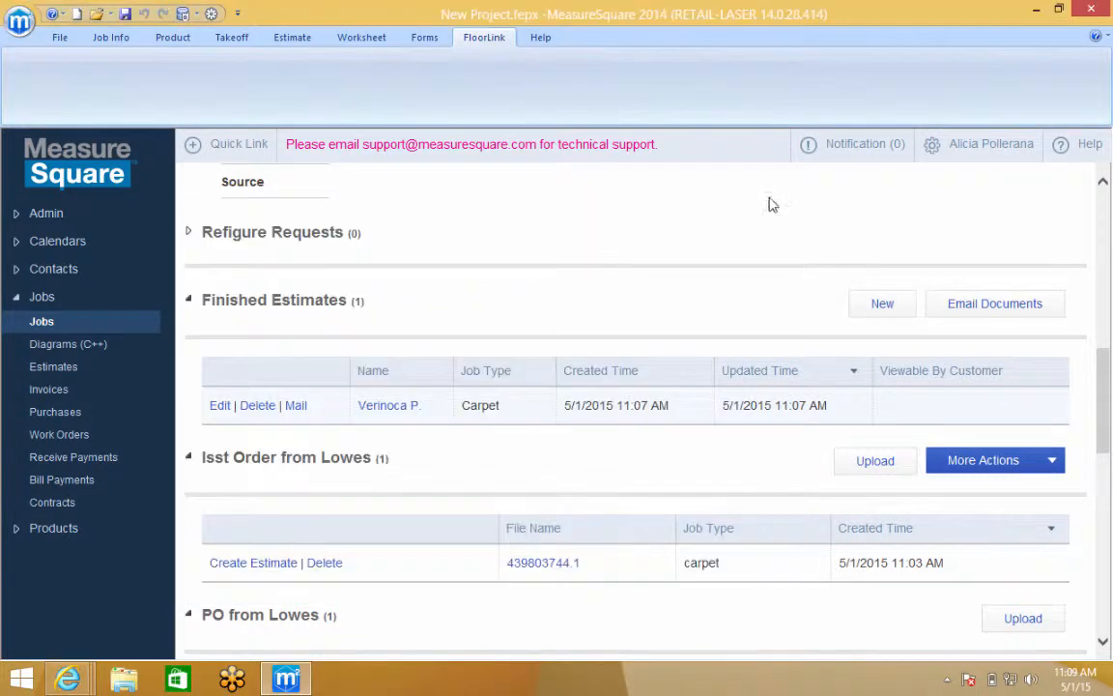
pyautogui.click(296, 406)
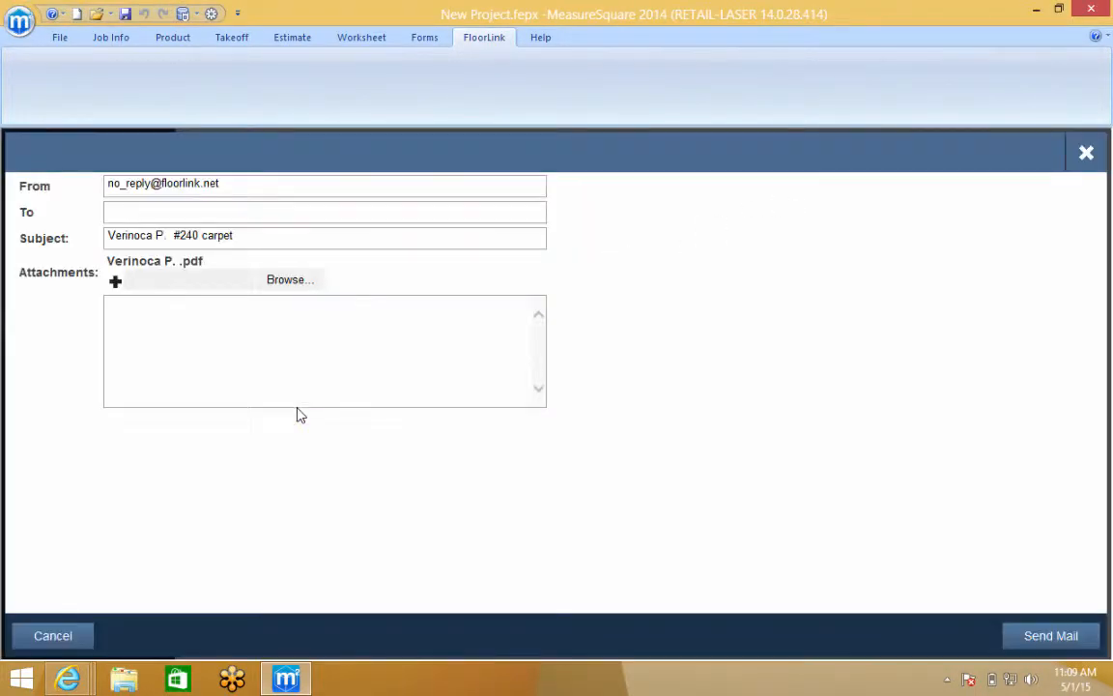
pyautogui.click(177, 214)
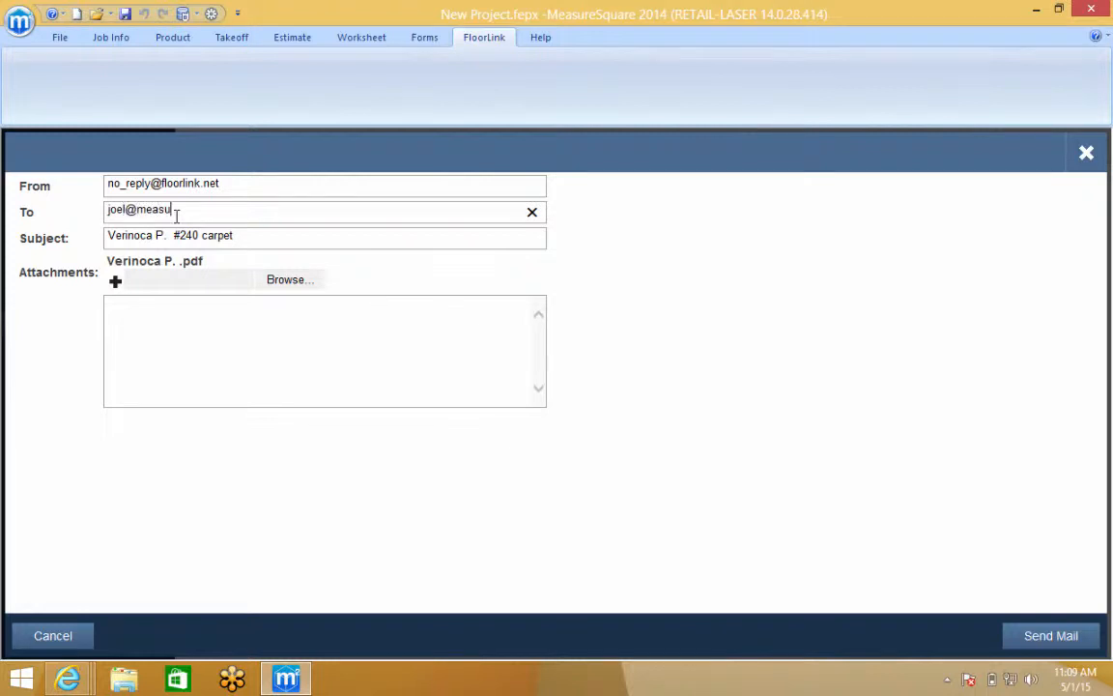
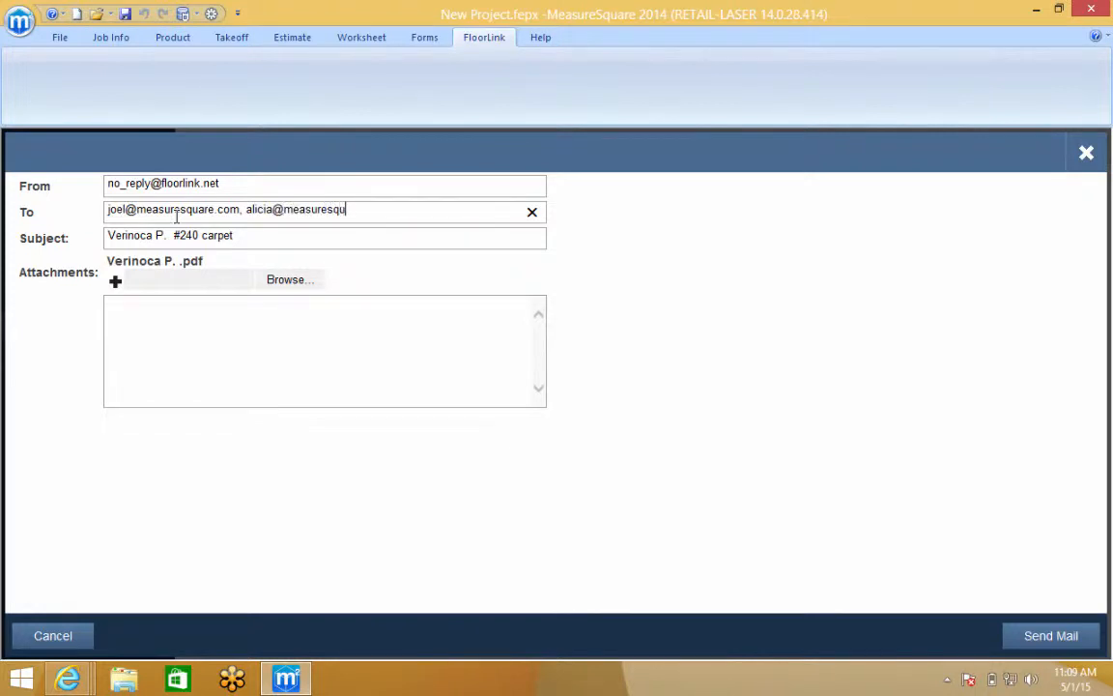
pyautogui.moveTo(202, 260); pyautogui.dragTo(109, 260)
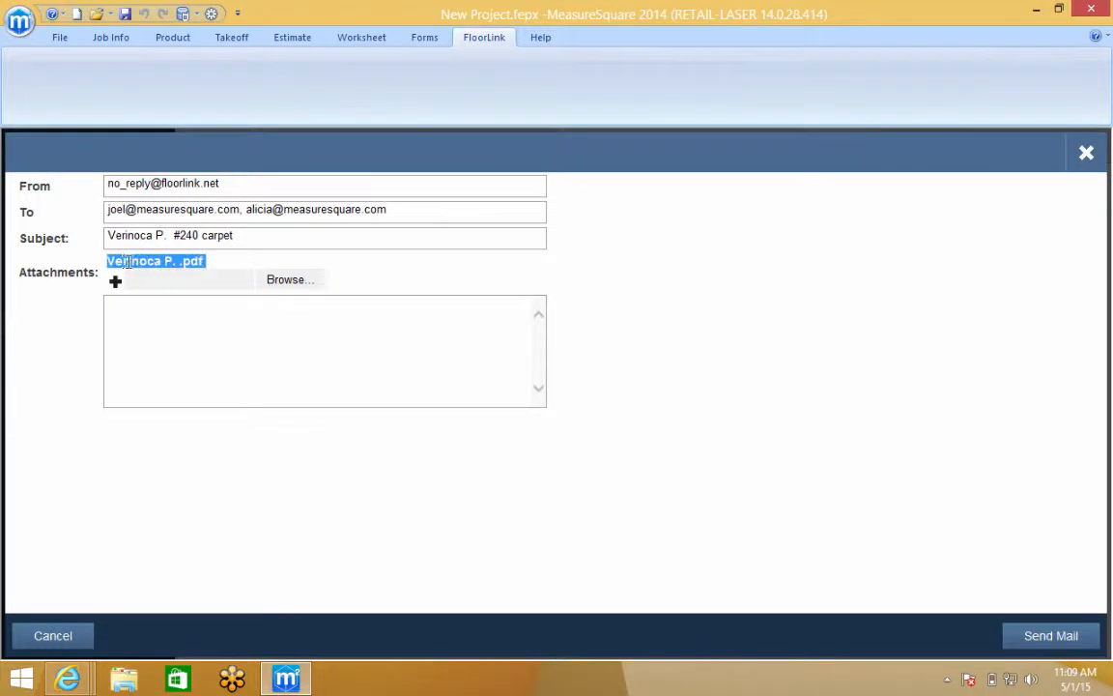
pyautogui.click(223, 334)
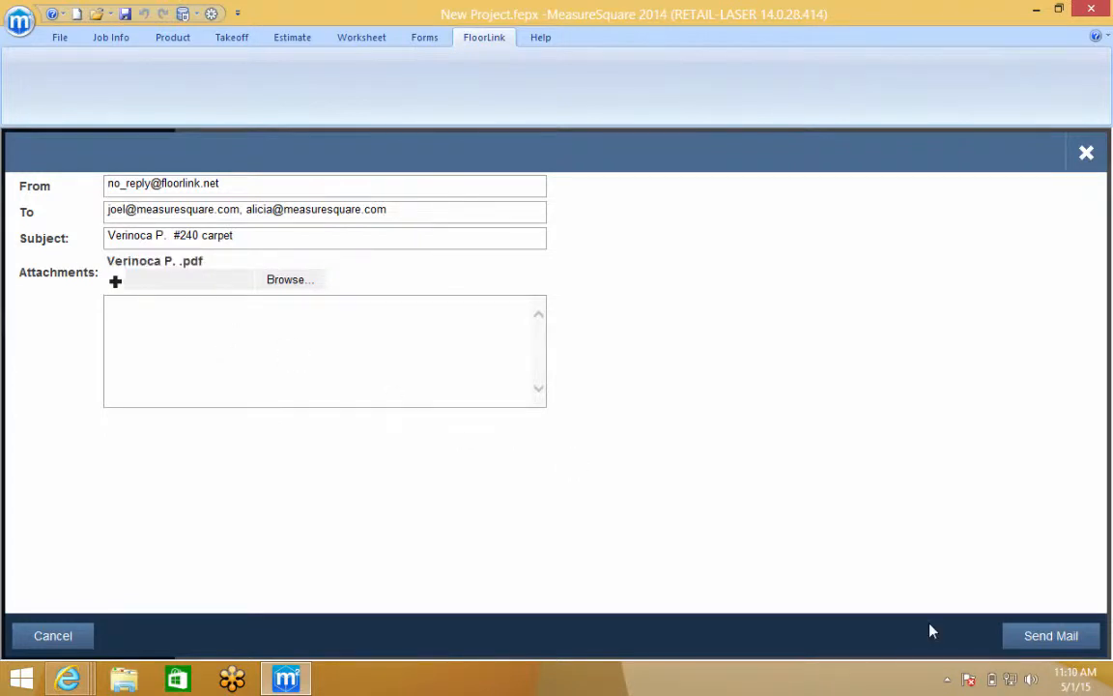
pyautogui.click(1019, 640)
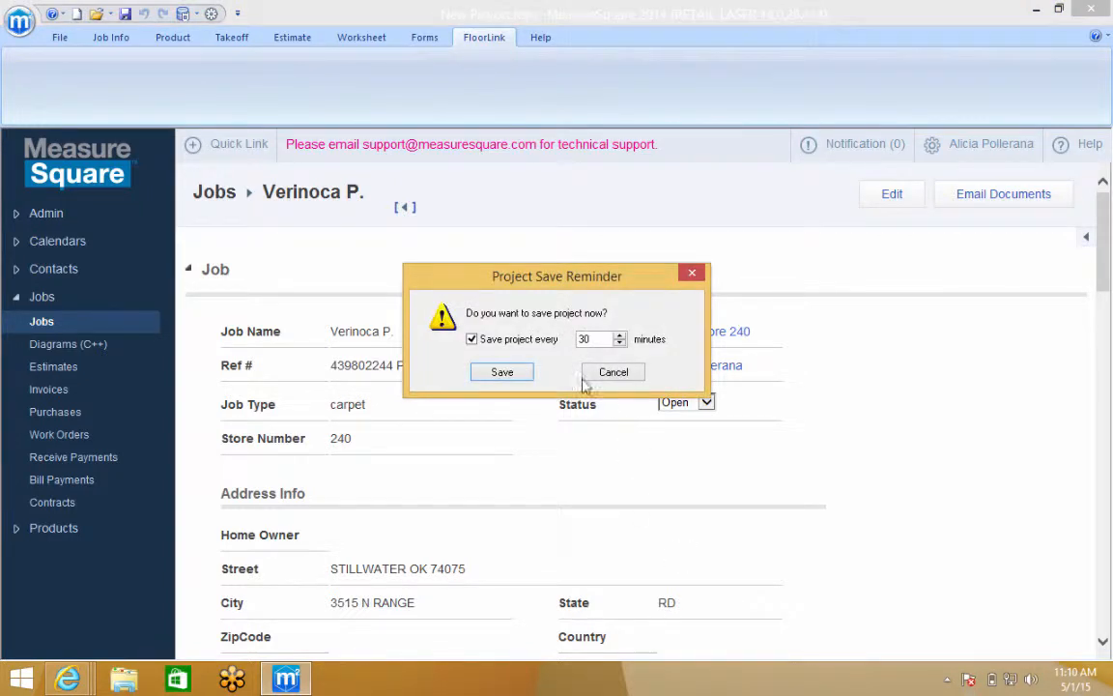
# Cancel the save reminder and start a Save As copy of the Diagrams (C++) row
pyautogui.click(594, 373)
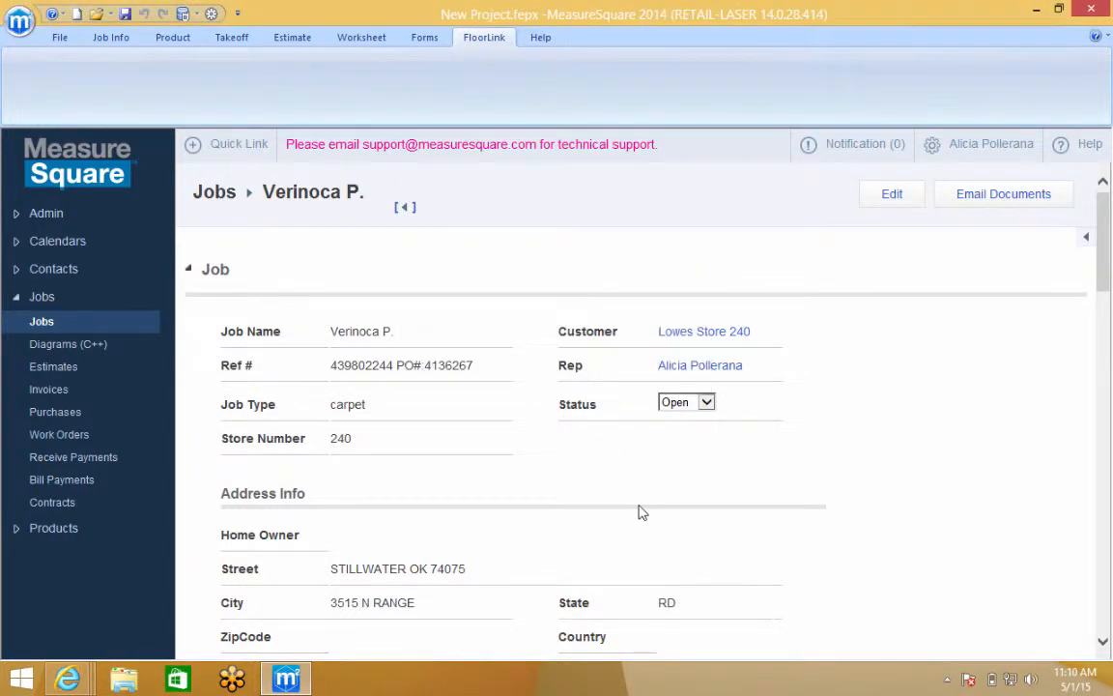
pyautogui.scroll(-1, 638, 512)
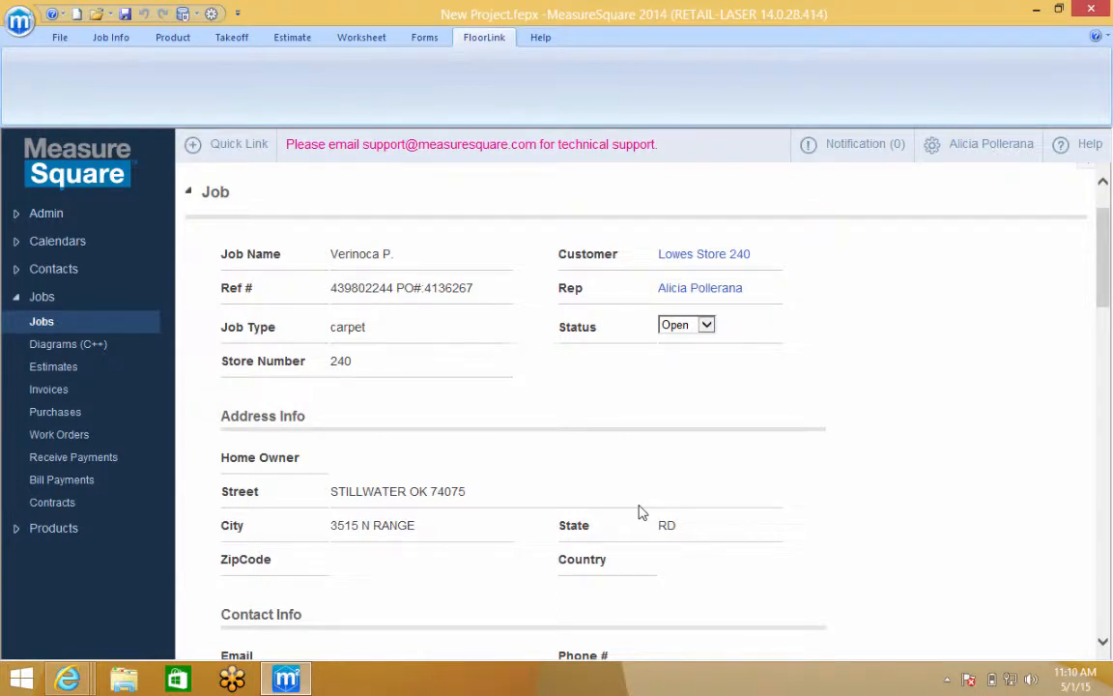
pyautogui.scroll(-5, 639, 512)
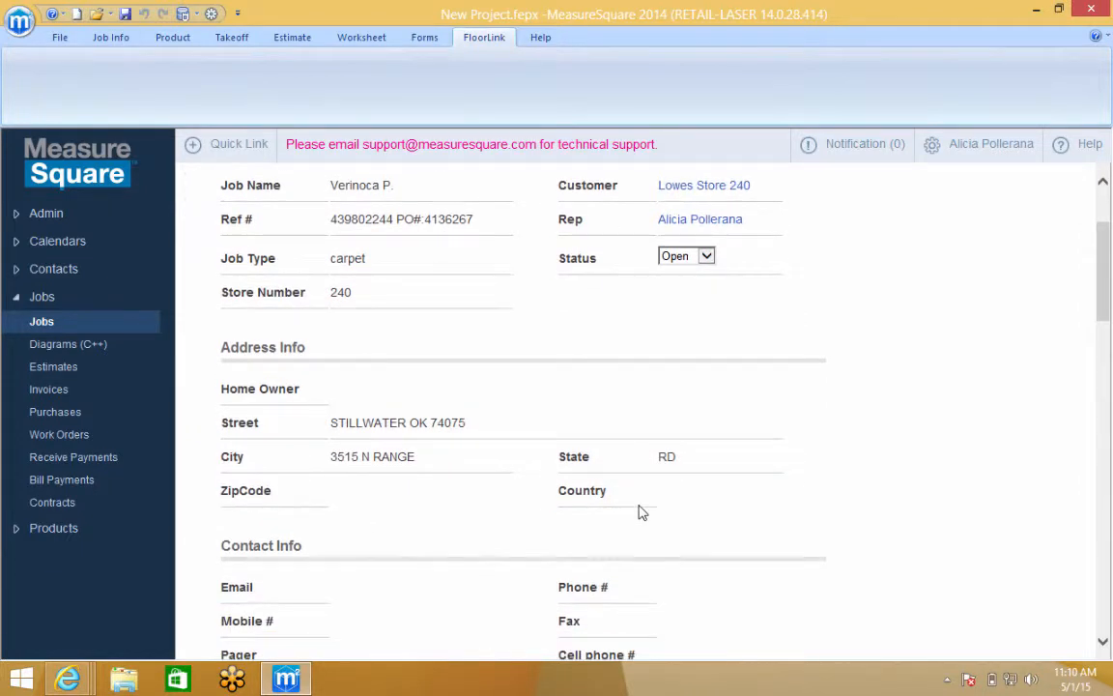
pyautogui.scroll(-6, 638, 505)
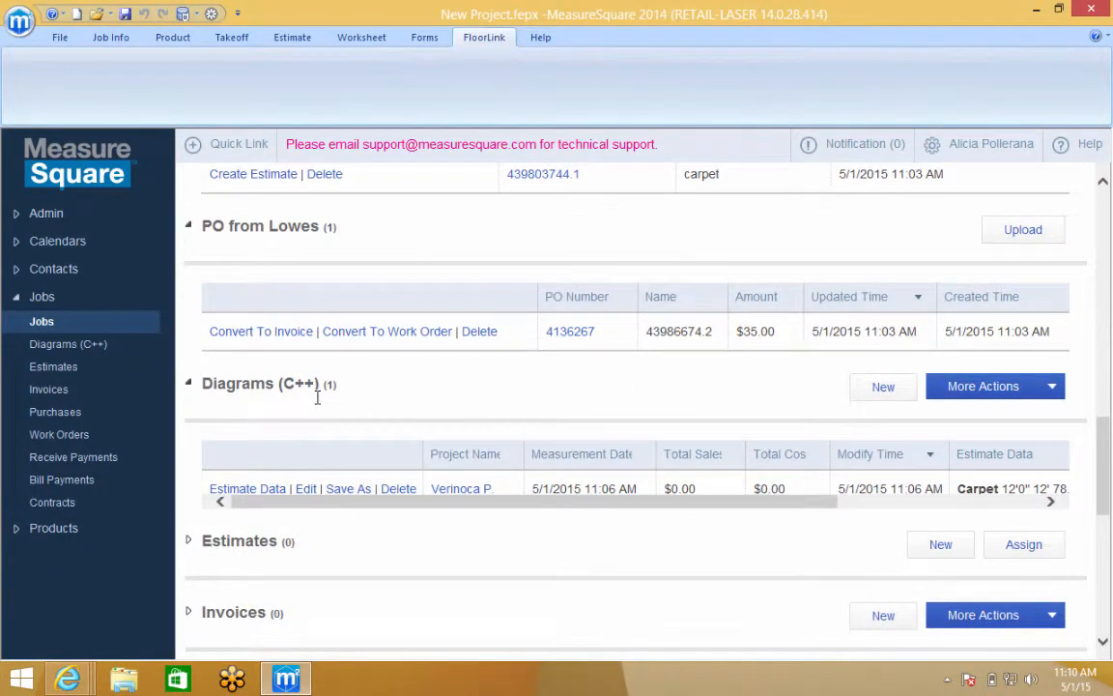
pyautogui.scroll(-1, 334, 429)
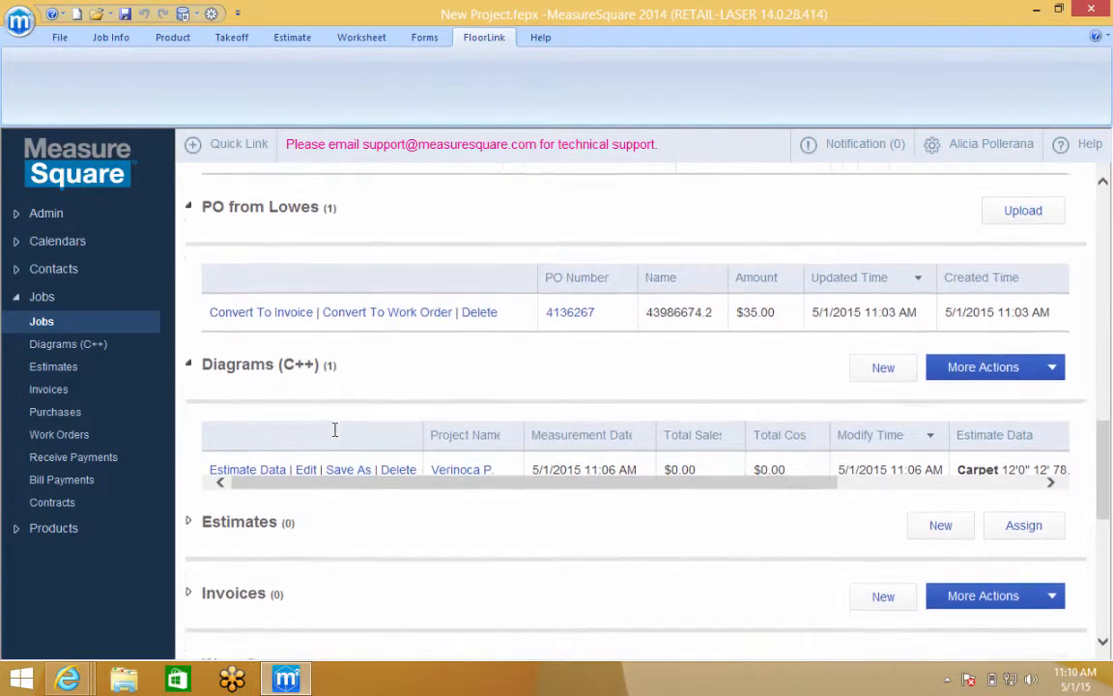
pyautogui.moveTo(367, 473); pyautogui.dragTo(379, 472)
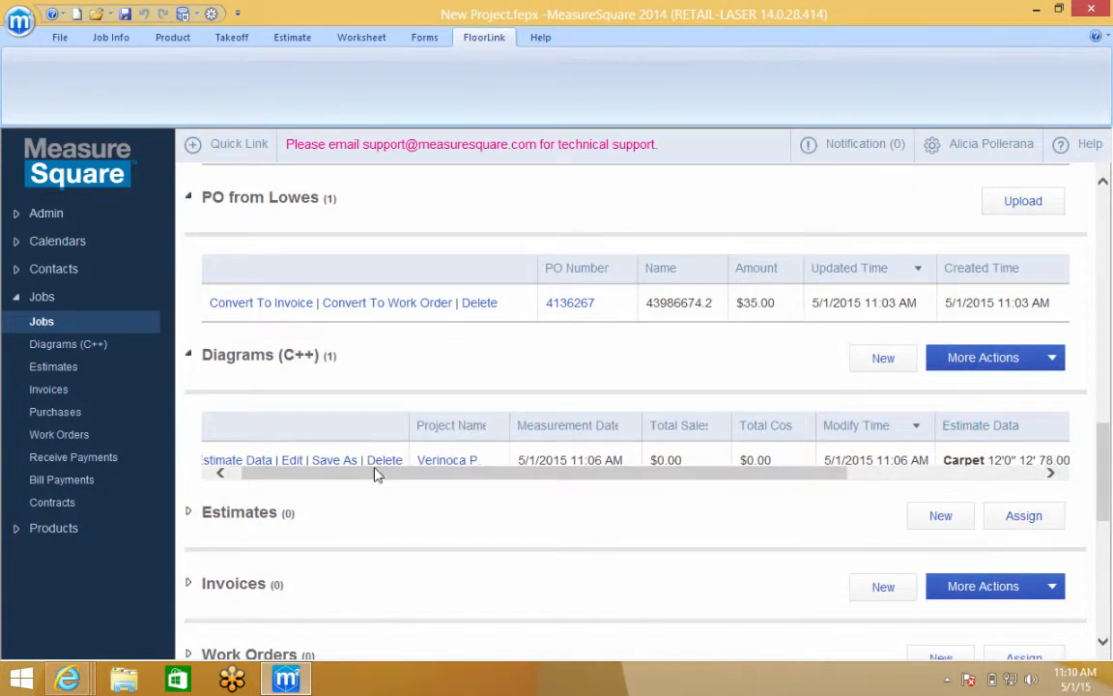
pyautogui.click(333, 461)
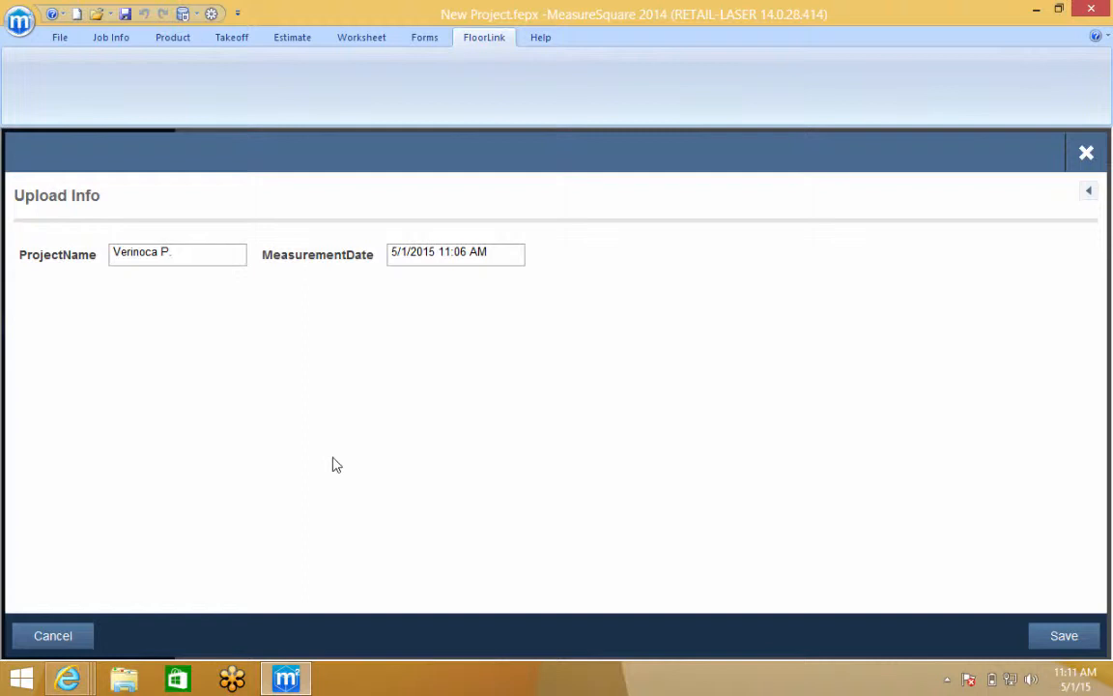
# Save the diagram copy with ' tile' appended to its project name
pyautogui.click(179, 251)
pyautogui.write('tile')
pyautogui.click(1061, 633)
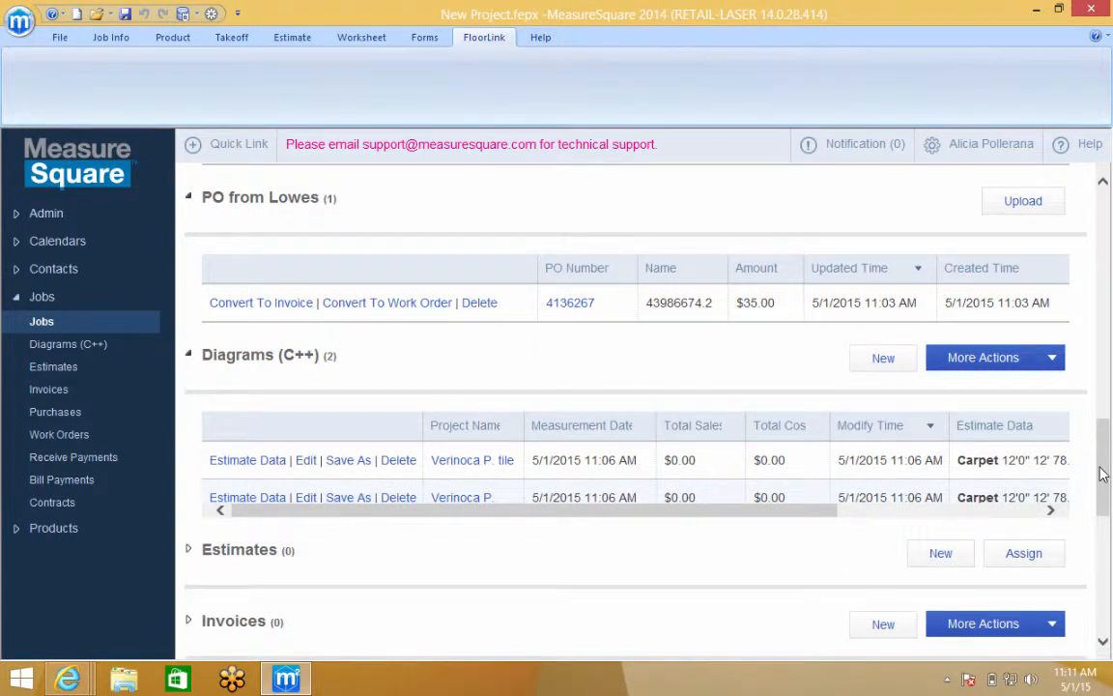
pyautogui.moveTo(1102, 474); pyautogui.dragTo(1102, 488)
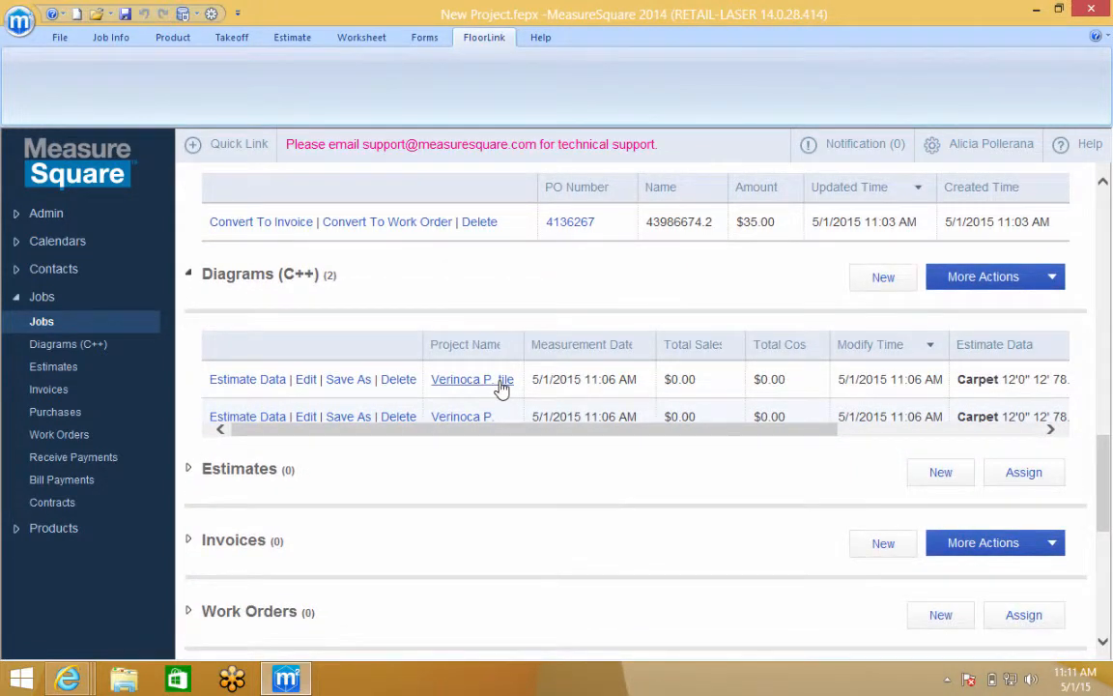
# Open the tile diagram copy without saving changes and expand the TILE > Ceramic products
pyautogui.click(305, 380)
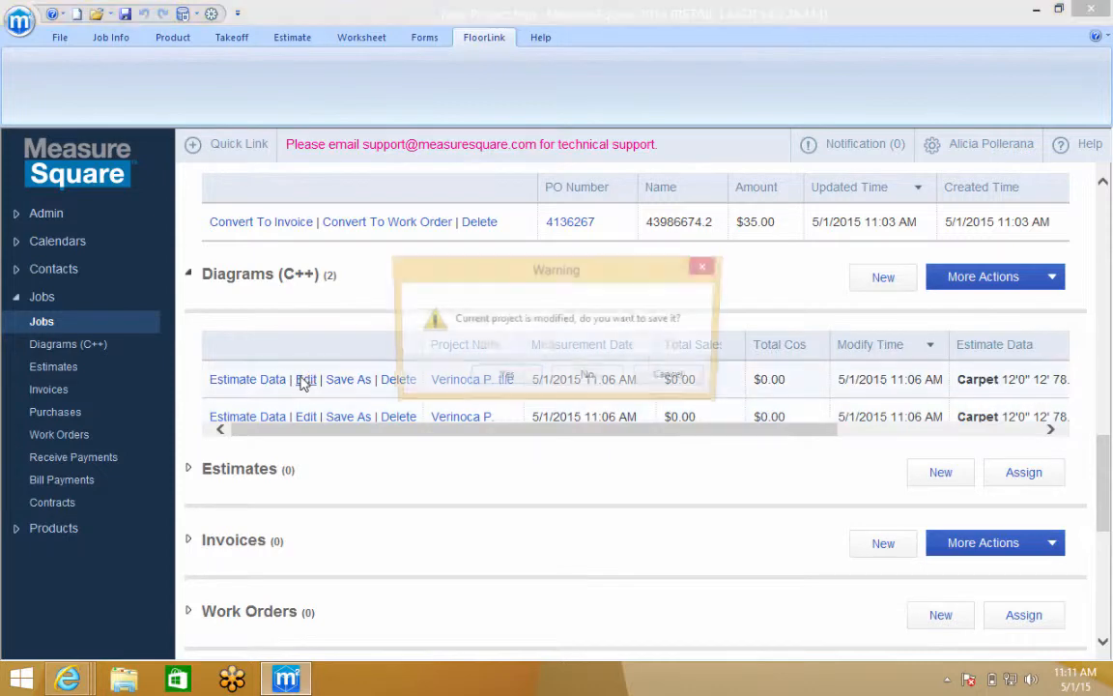
pyautogui.click(585, 377)
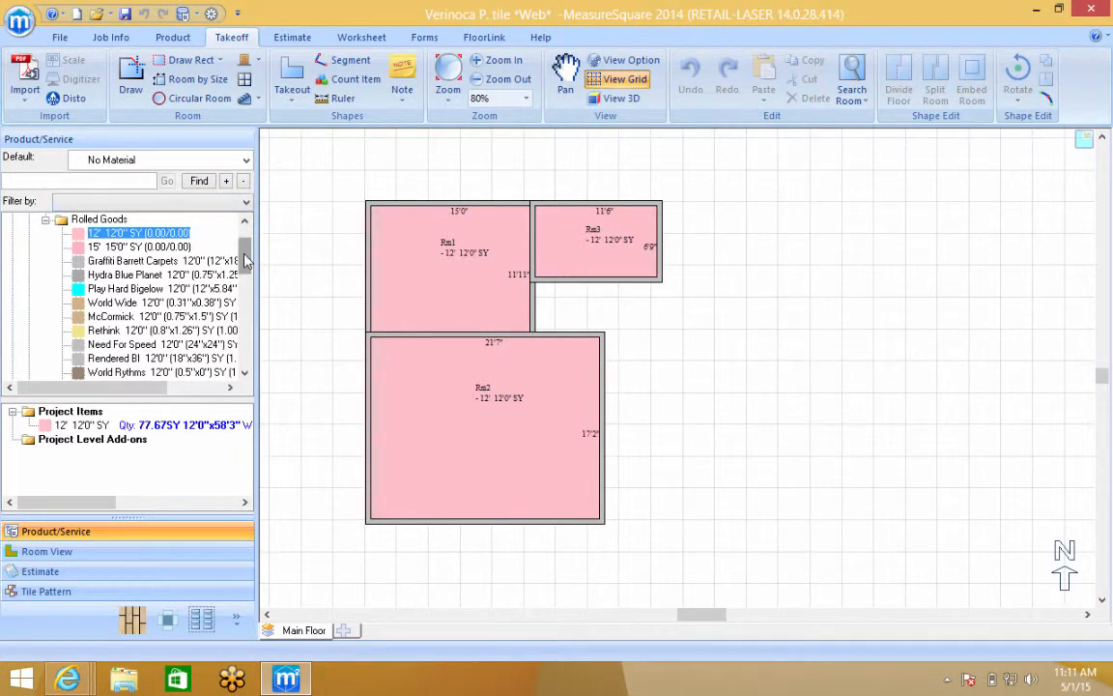
pyautogui.moveTo(244, 259)
pyautogui.mouseDown()
pyautogui.moveTo(244, 271)
pyautogui.moveTo(244, 252)
pyautogui.mouseUp()
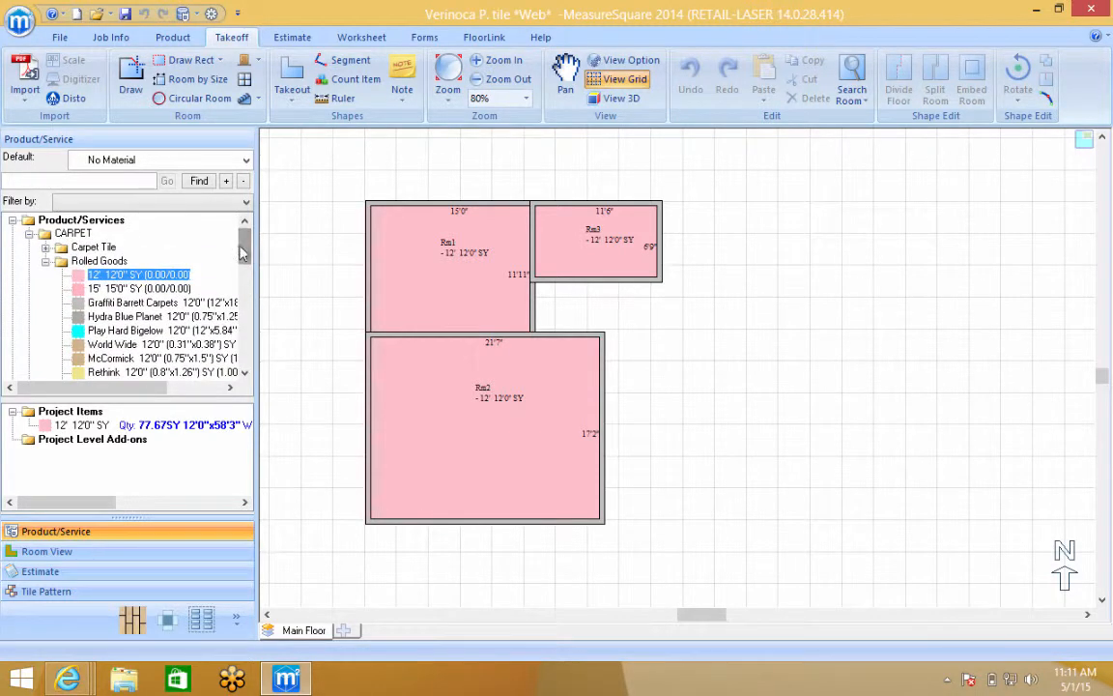
pyautogui.click(45, 261)
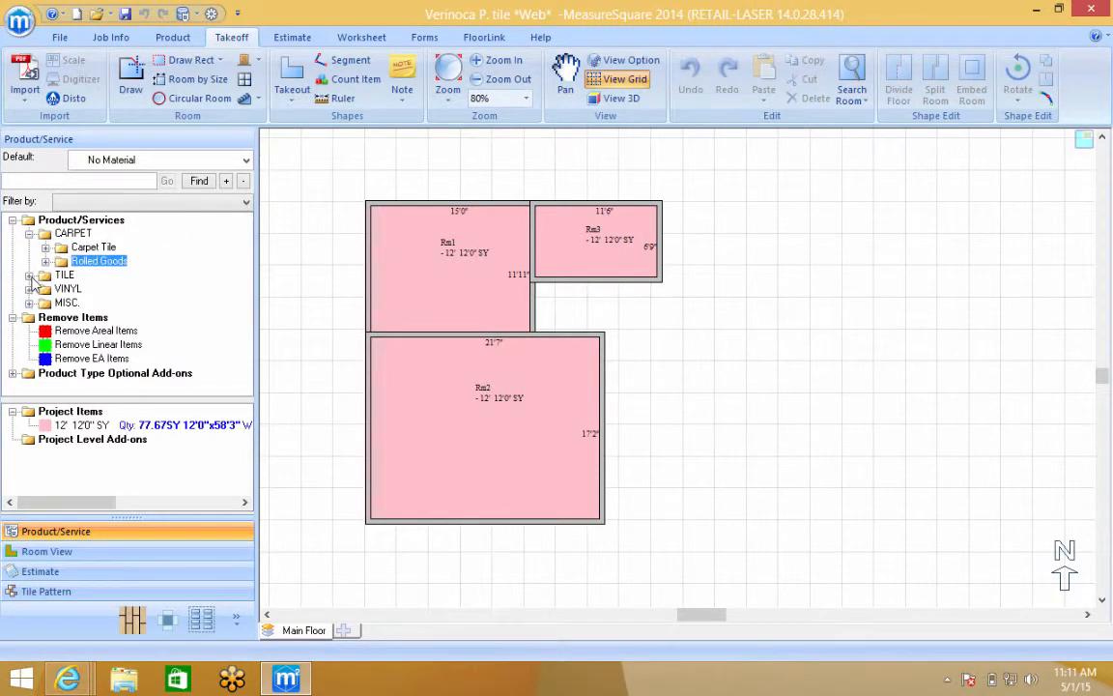
pyautogui.click(30, 274)
pyautogui.click(44, 289)
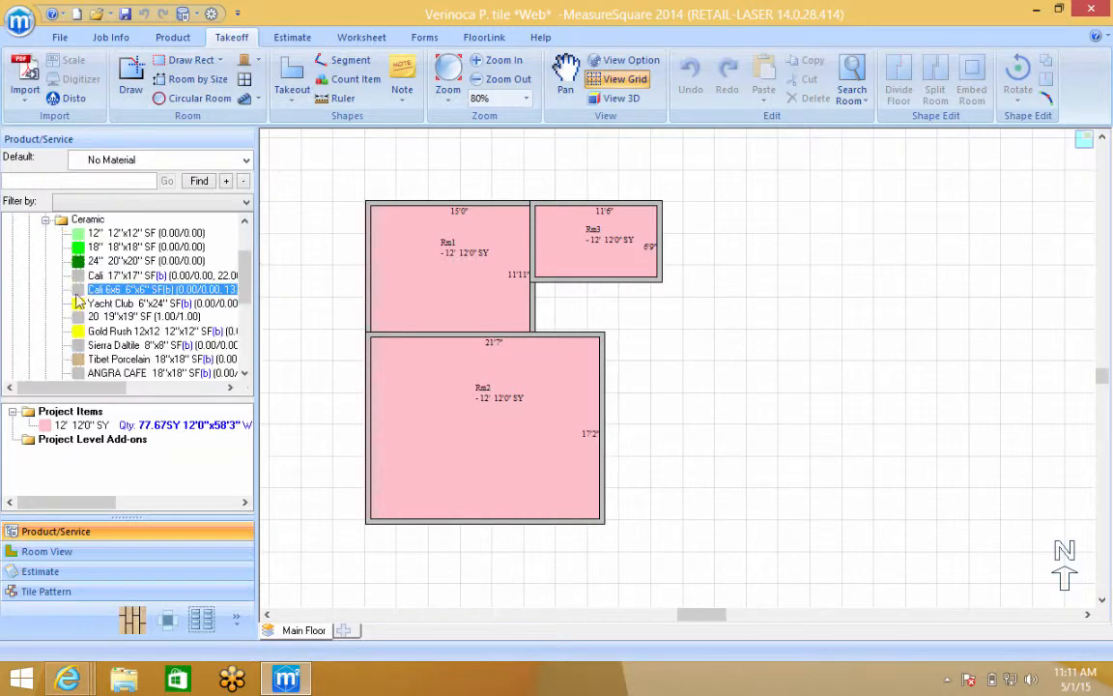
# Apply 12"x12" ceramic tile to Rm1, Rm2 and Rm3, then run Estimate
pyautogui.moveTo(145, 233); pyautogui.dragTo(386, 282)
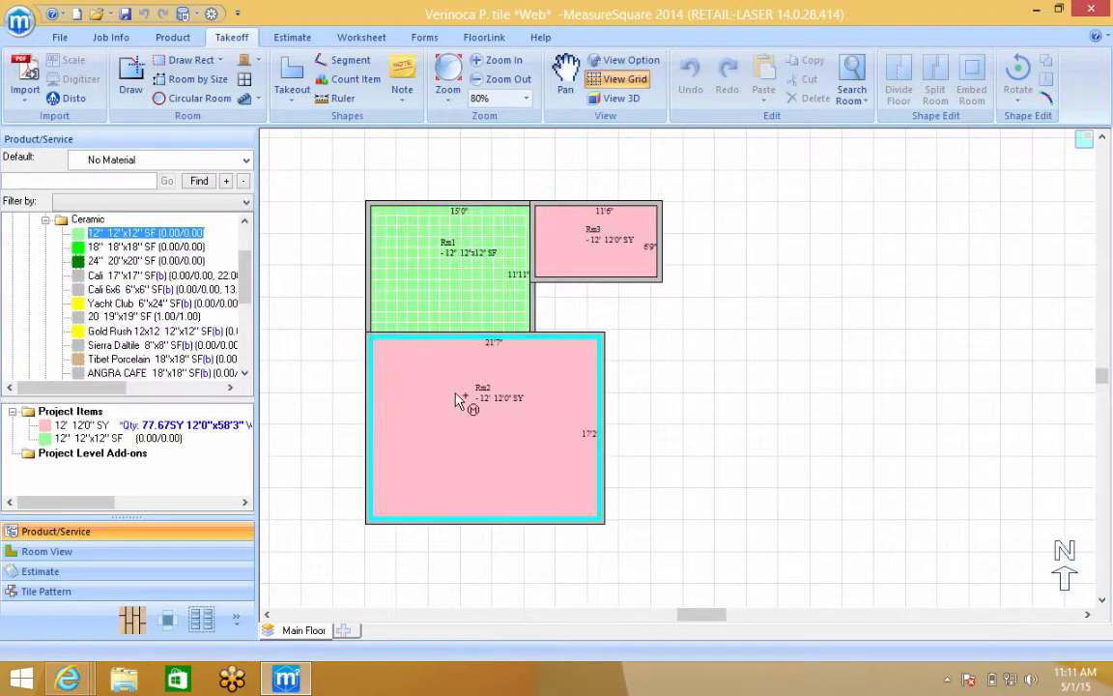
pyautogui.click(459, 397)
pyautogui.click(618, 241)
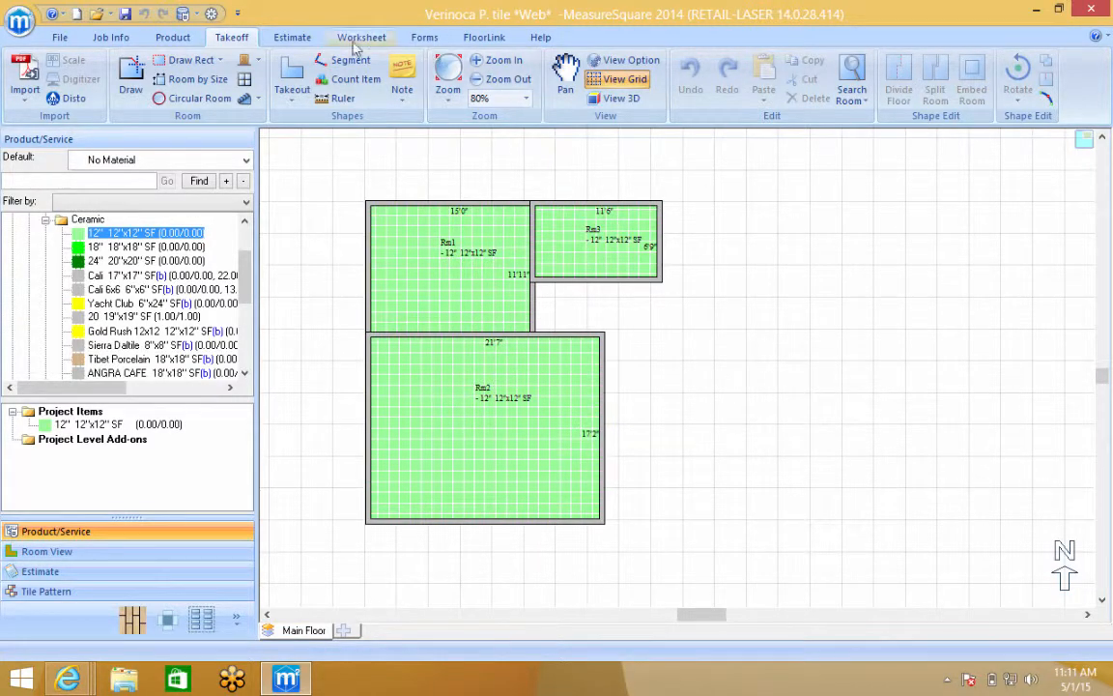
pyautogui.click(293, 38)
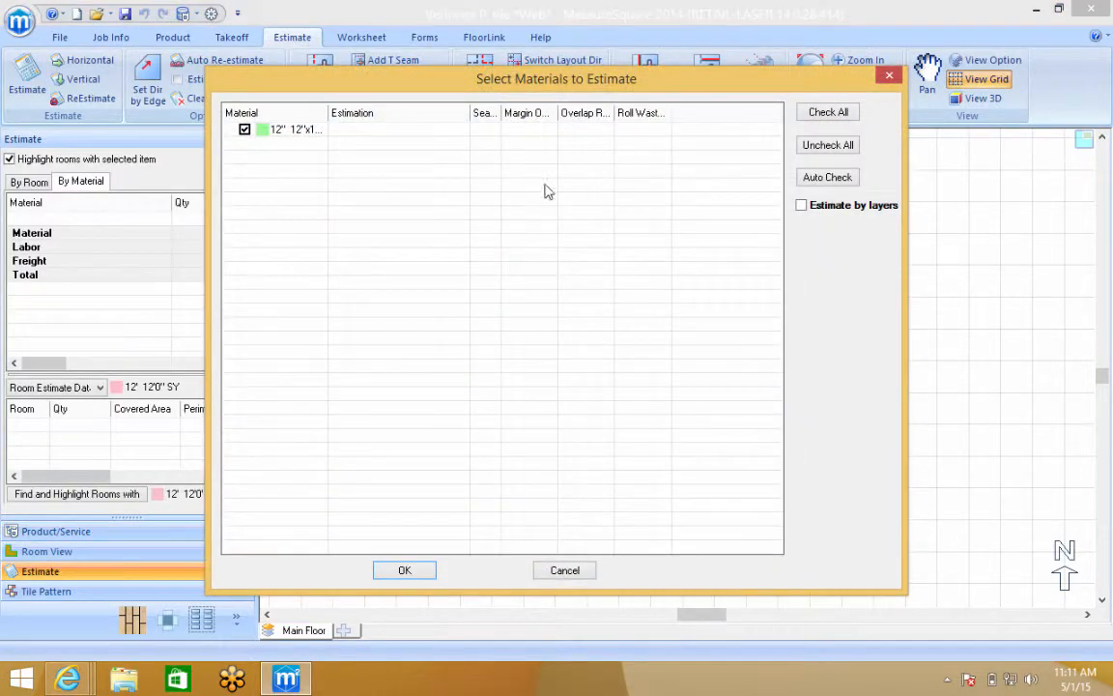
# Import the 12"x12" tile estimate into the worksheet, replacing the carpet line with 644.30 SF
pyautogui.click(405, 573)
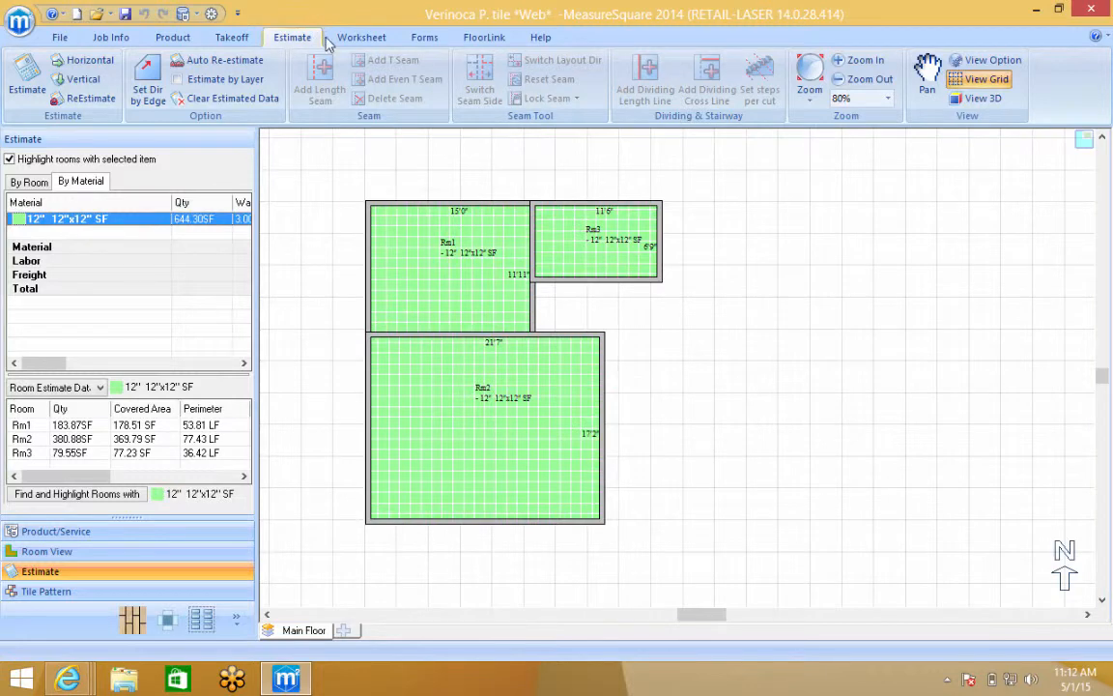
pyautogui.click(362, 38)
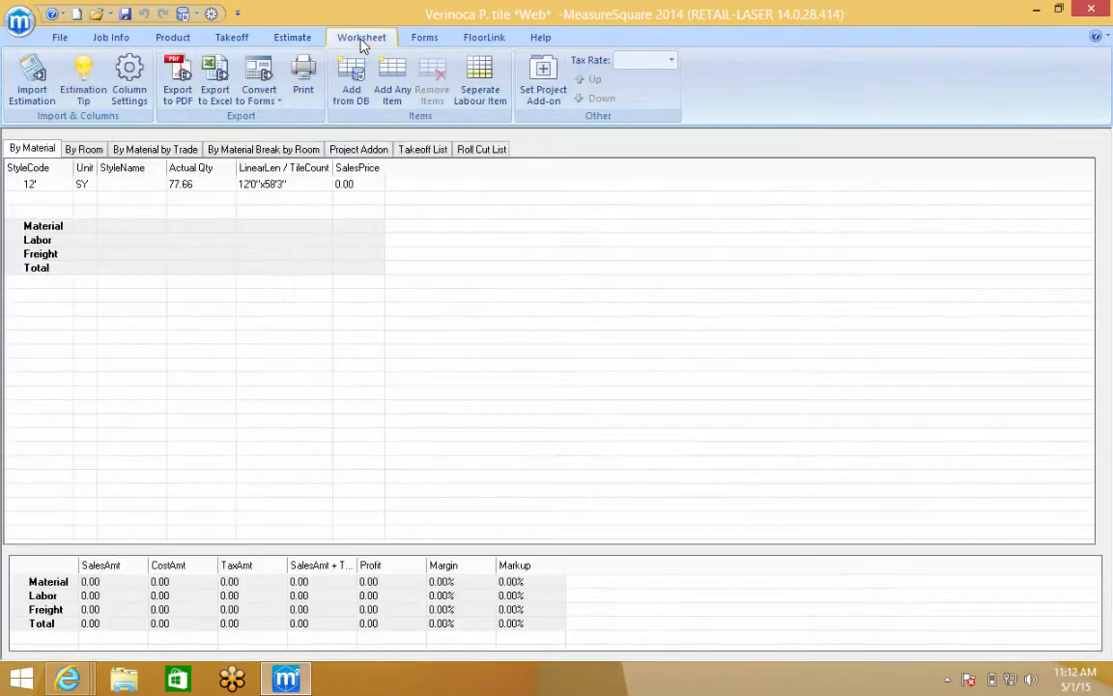
pyautogui.click(30, 78)
pyautogui.click(632, 376)
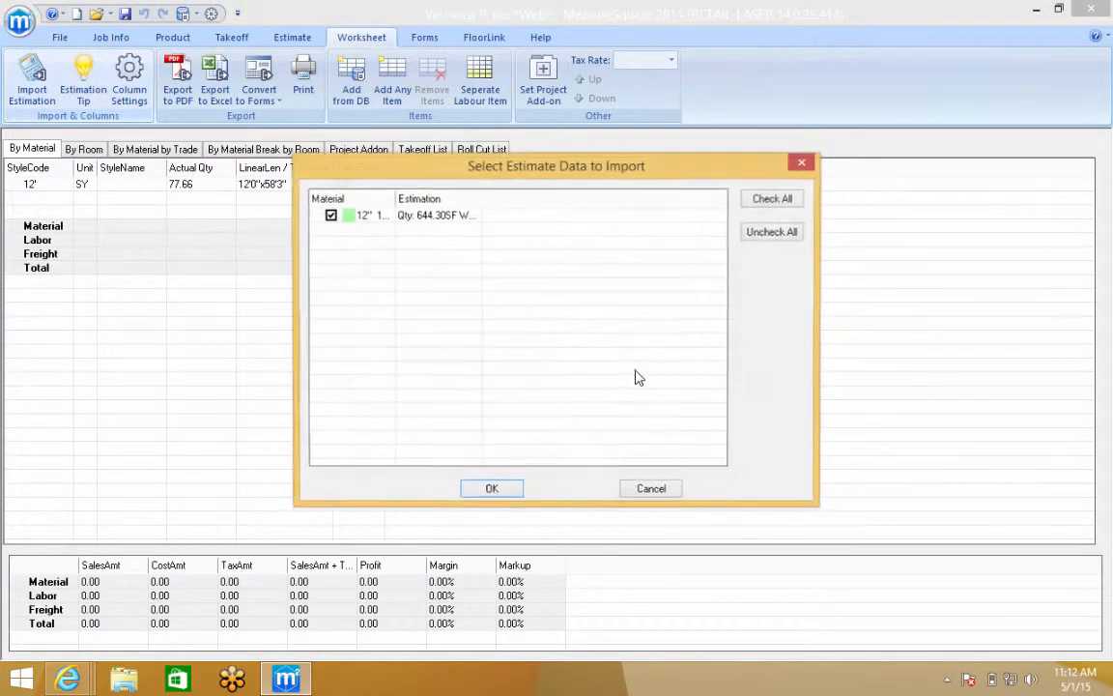
pyautogui.click(493, 490)
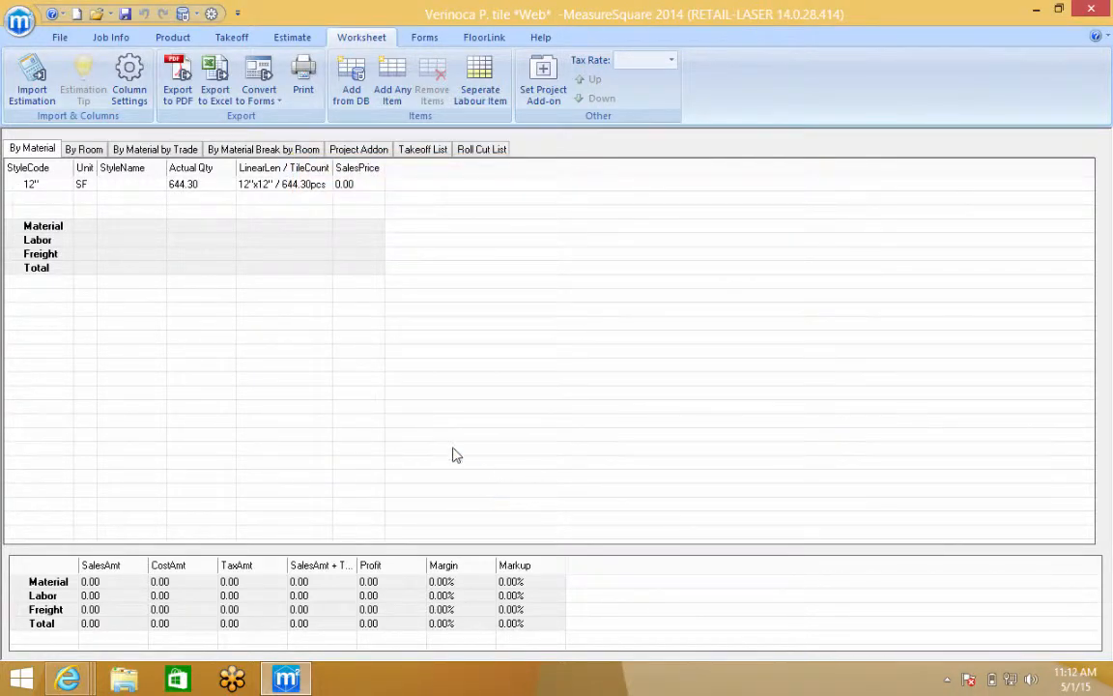
pyautogui.click(60, 39)
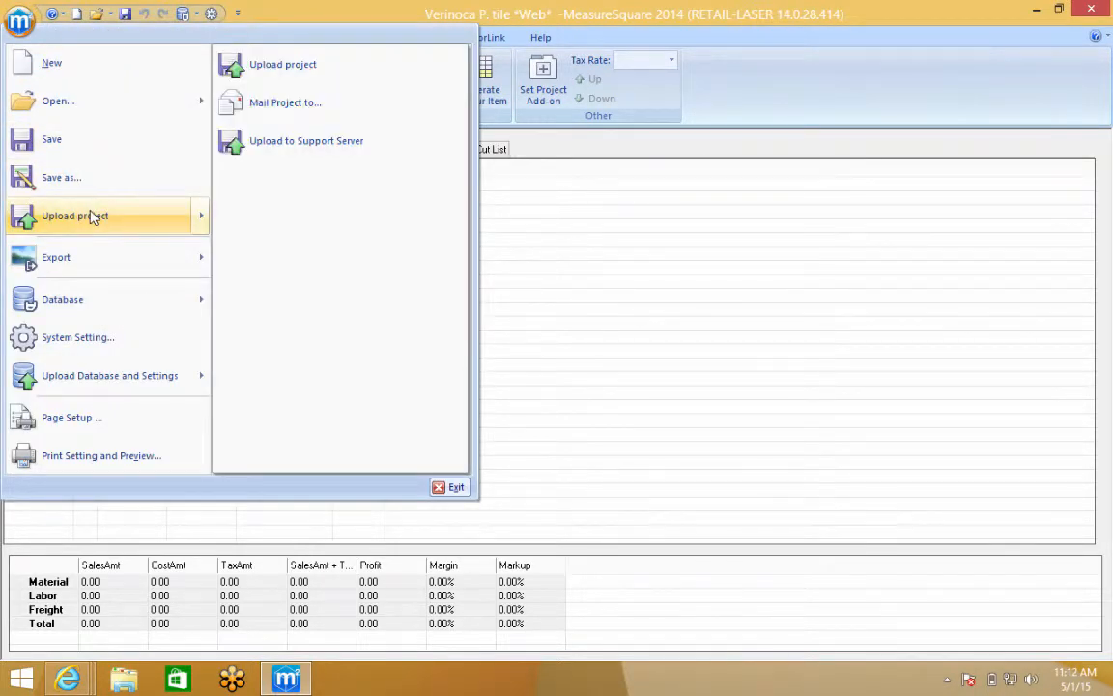
# Save the tile project to the job and bring the ISST WorkFlow to Step 2
pyautogui.click(91, 216)
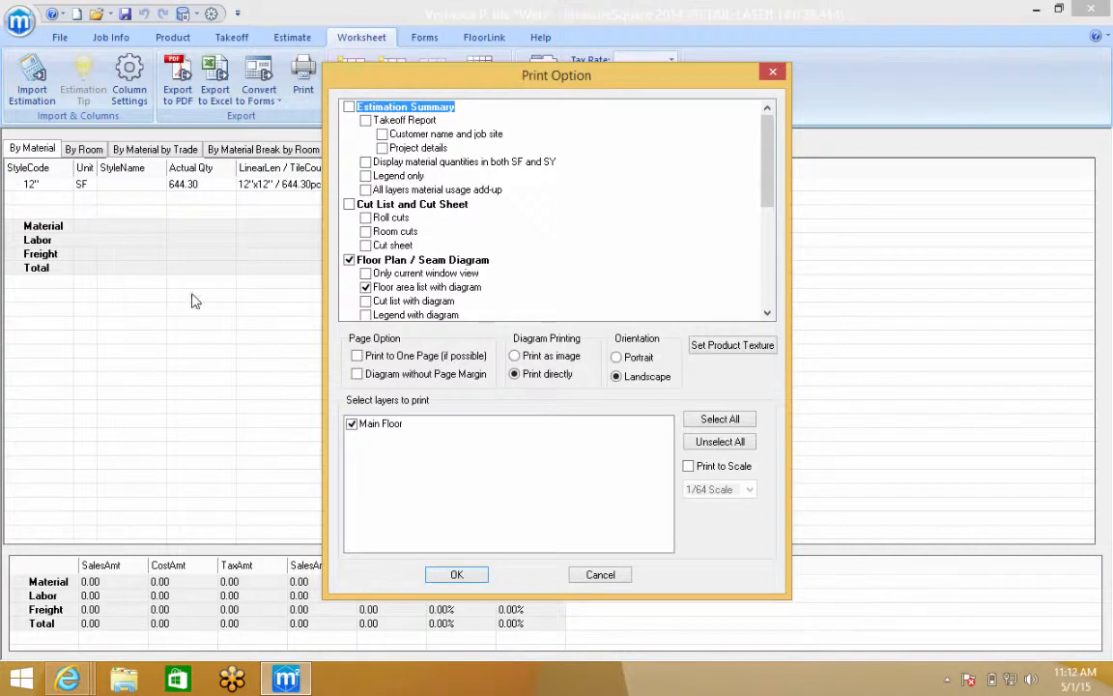
pyautogui.click(454, 577)
pyautogui.click(456, 575)
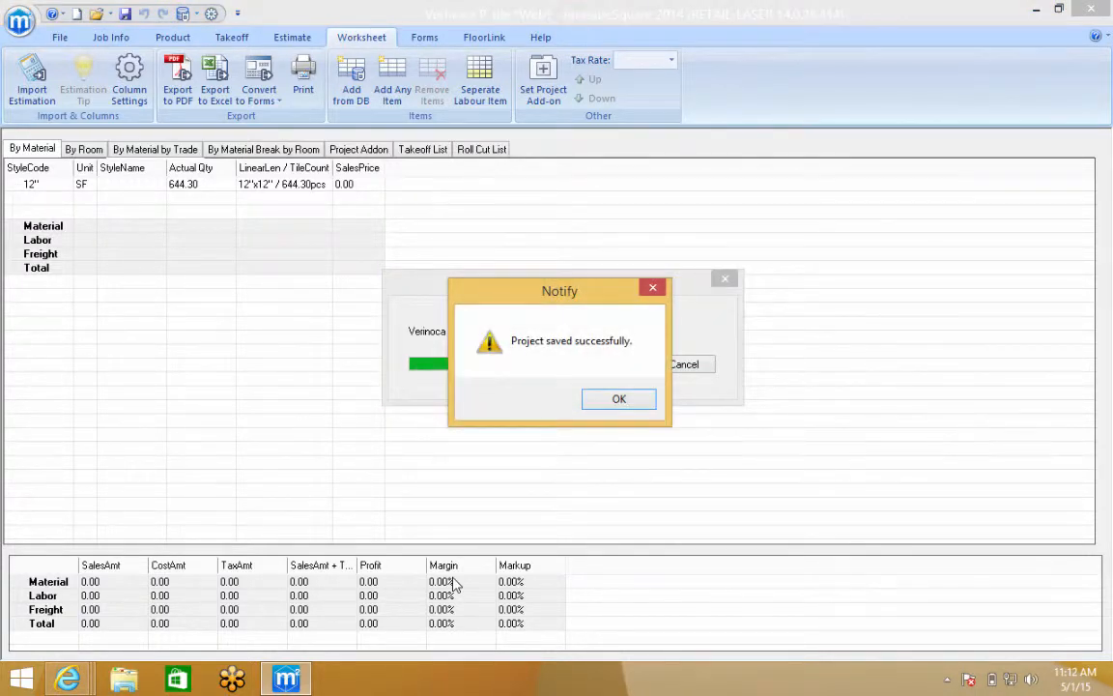
pyautogui.click(618, 398)
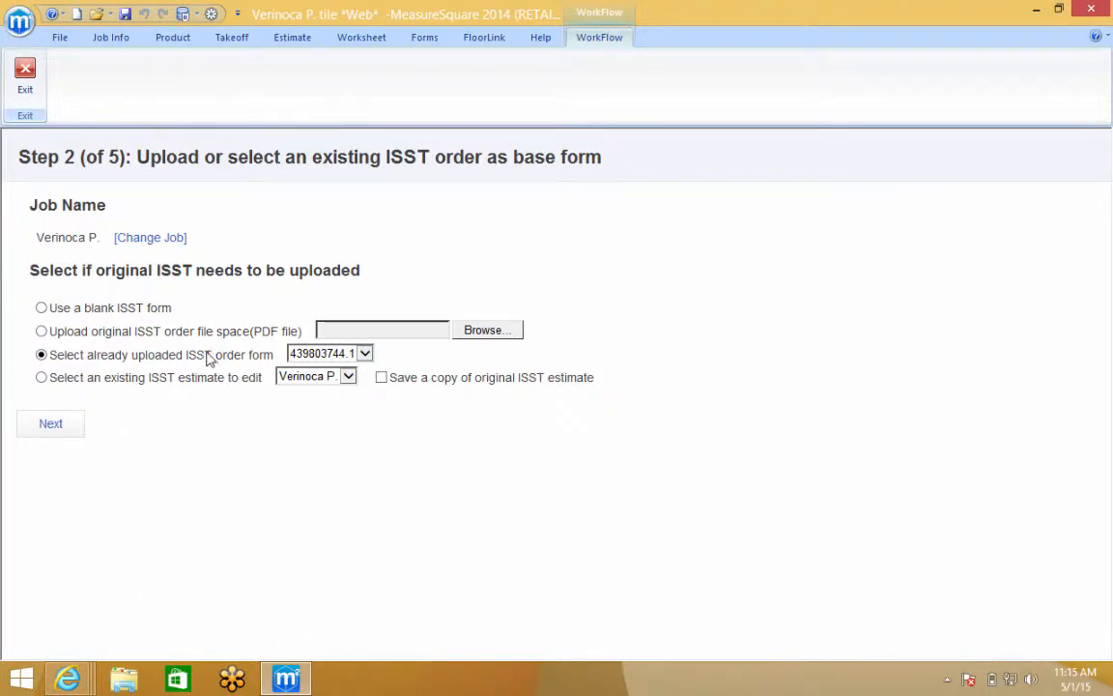
# Base the worksheet on a blank ISST form and round the tile quantity up to 645.00
pyautogui.click(42, 308)
pyautogui.click(50, 426)
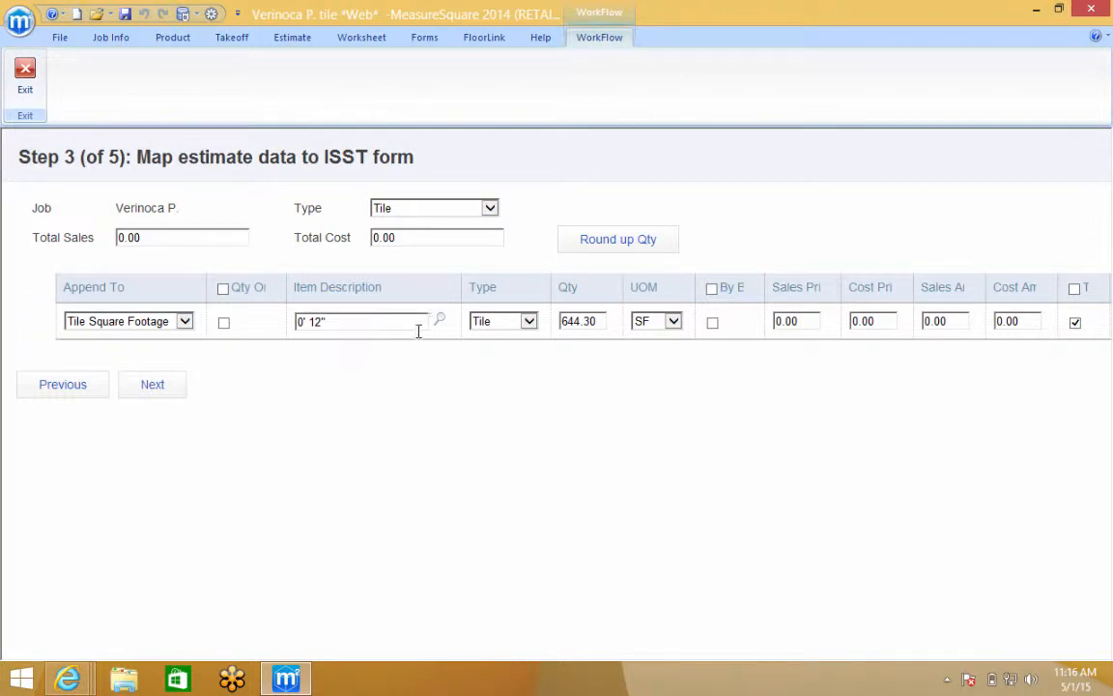
pyautogui.click(585, 247)
pyautogui.click(153, 385)
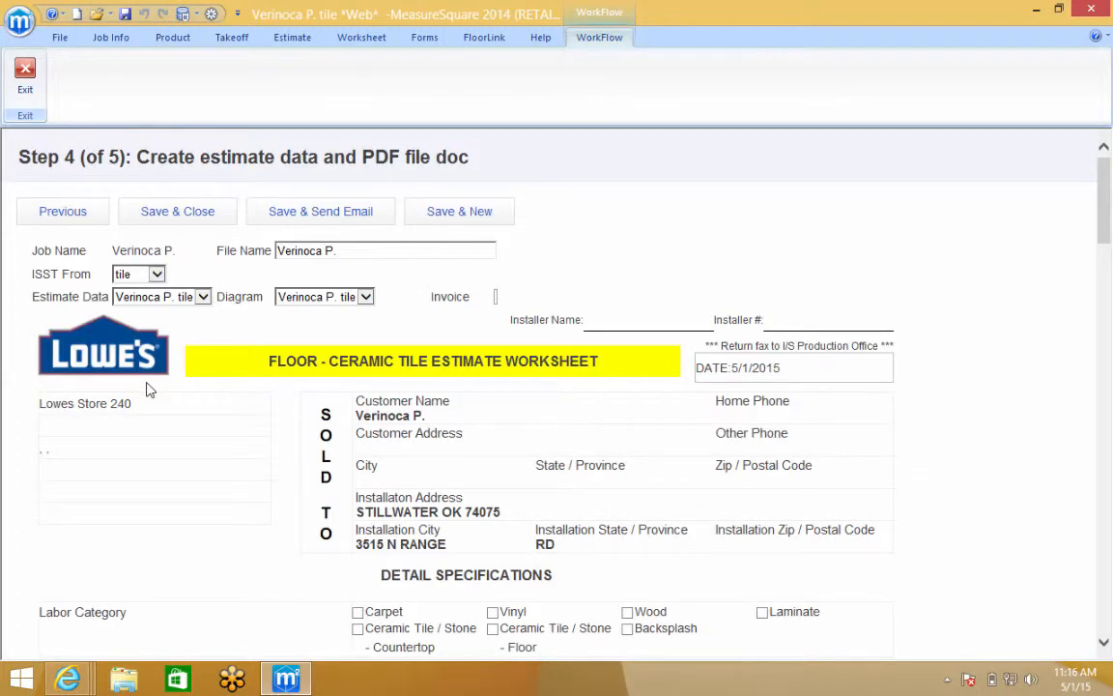
# Tick the Countertop tile labour category and set the grout colour to 'Comment'
pyautogui.scroll(-5, 149, 388)
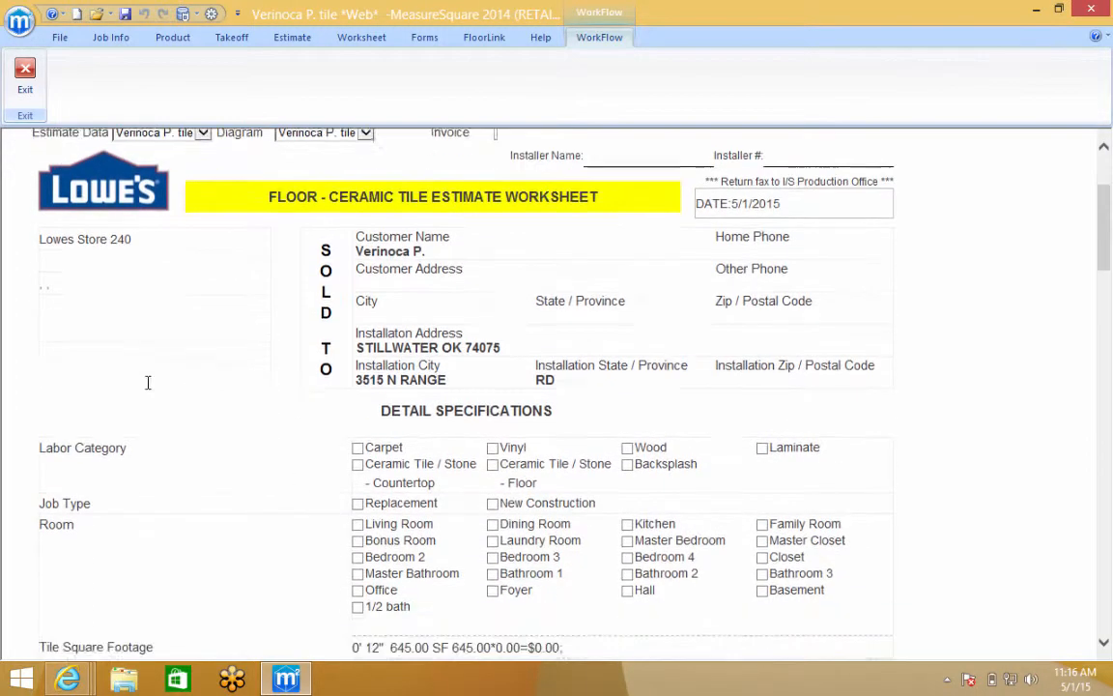
pyautogui.scroll(-2, 150, 388)
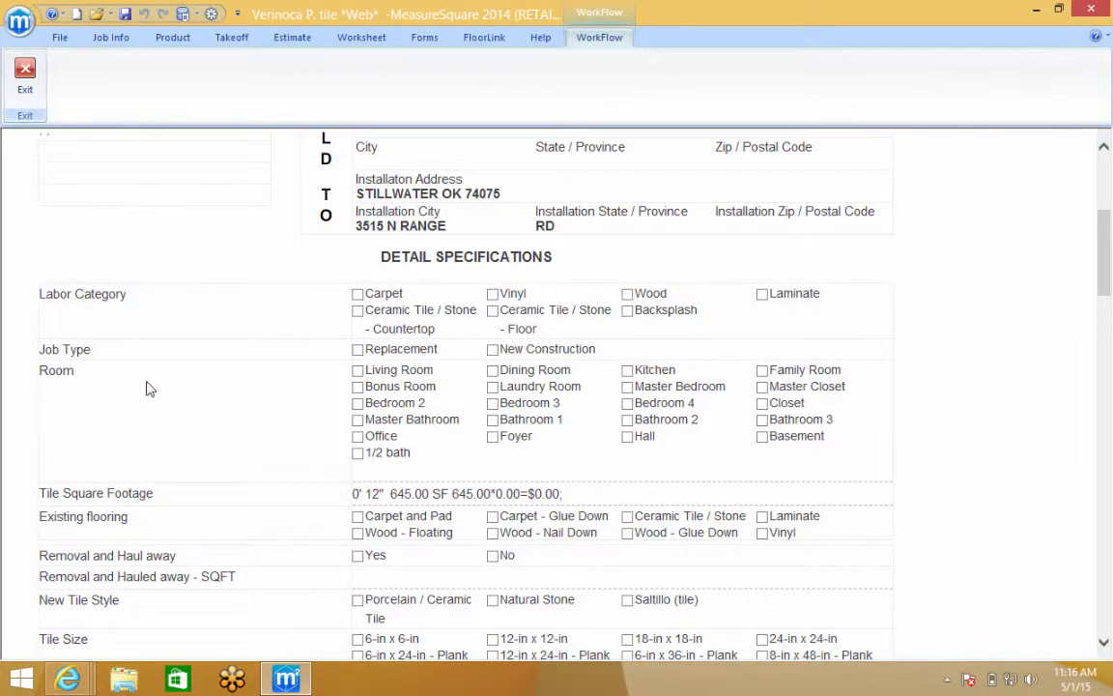
pyautogui.click(357, 311)
pyautogui.scroll(-9, 475, 534)
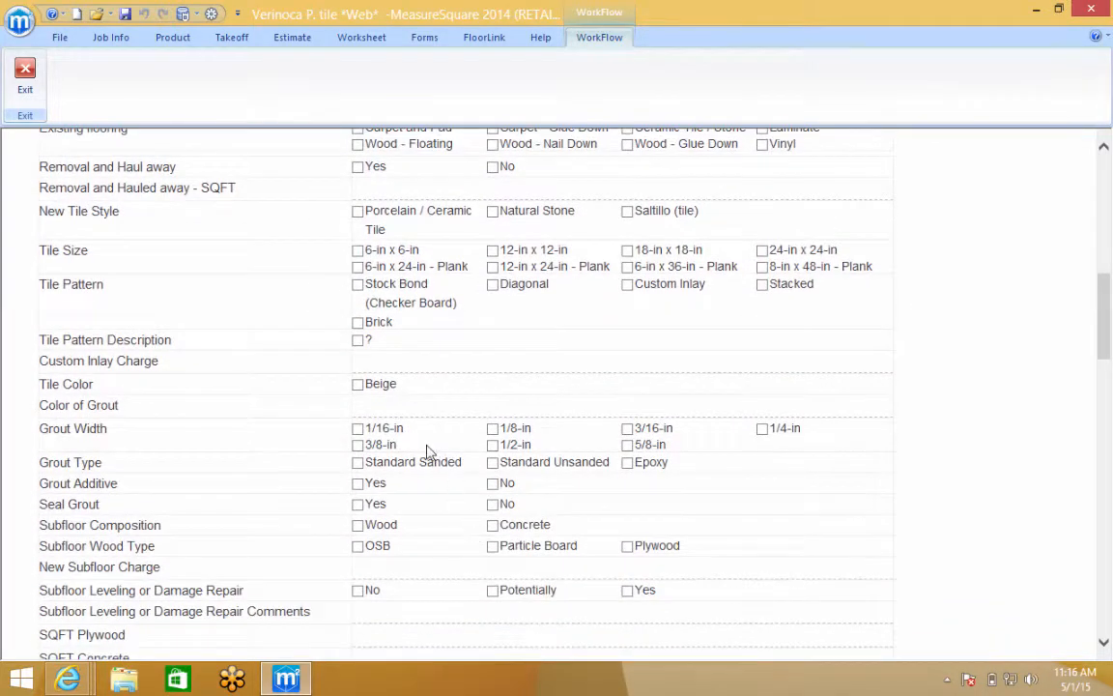
pyautogui.click(388, 405)
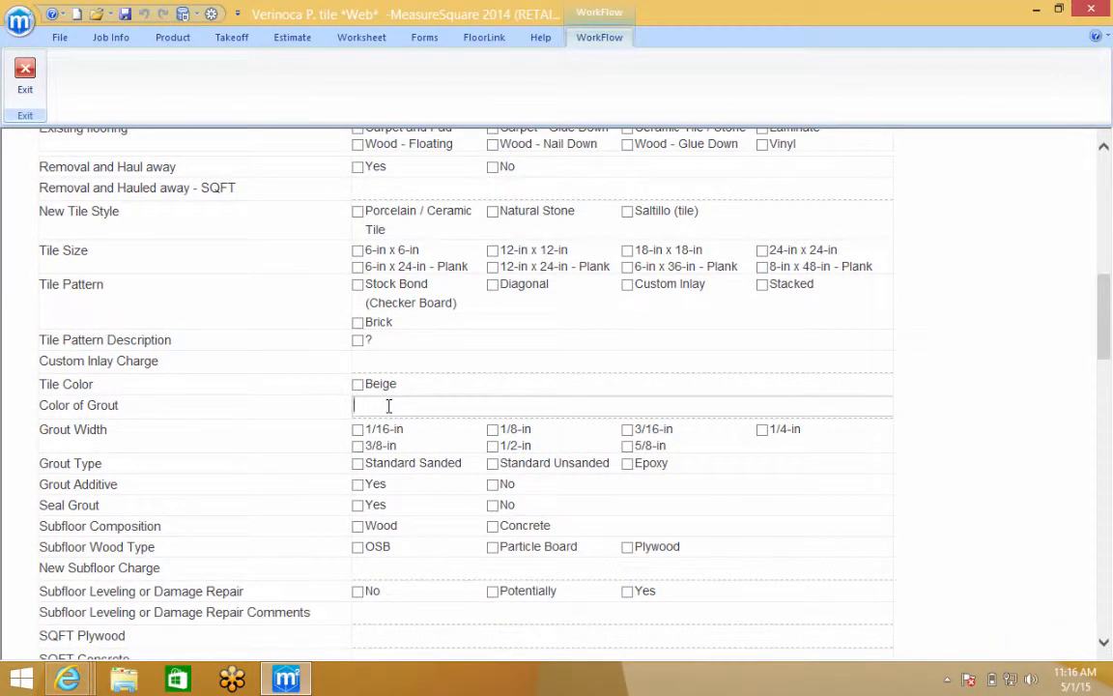
pyautogui.write('Commo')
pyautogui.press('BackSpace')
pyautogui.press('BackSpace')
pyautogui.press('BackSpace')
pyautogui.click(955, 475)
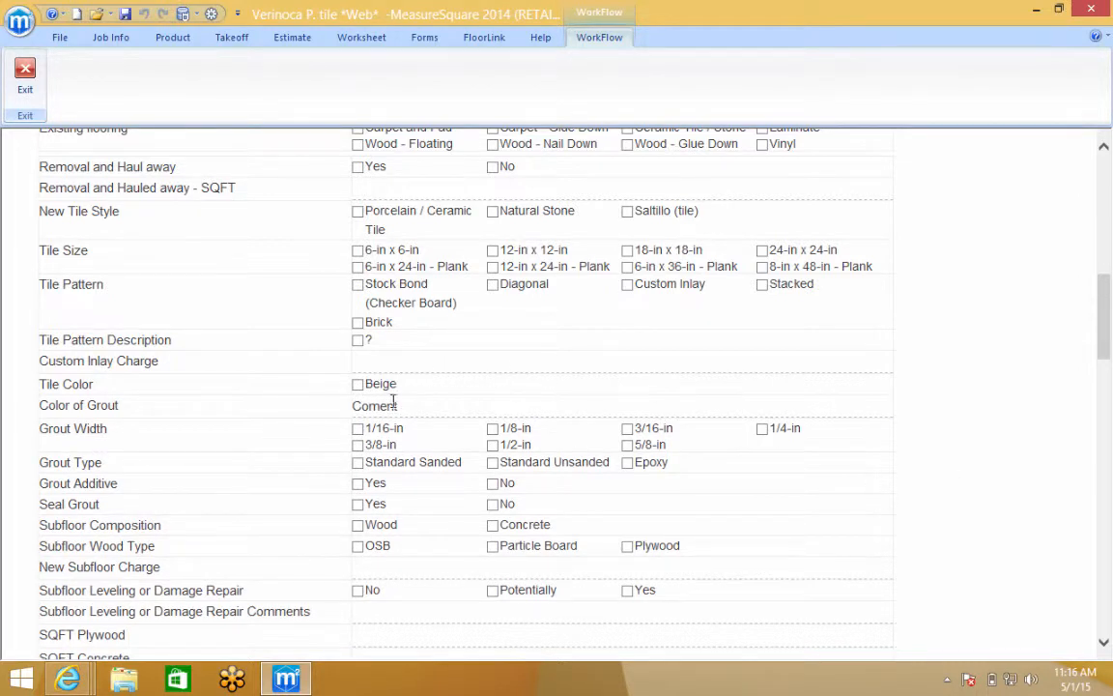
pyautogui.click(504, 402)
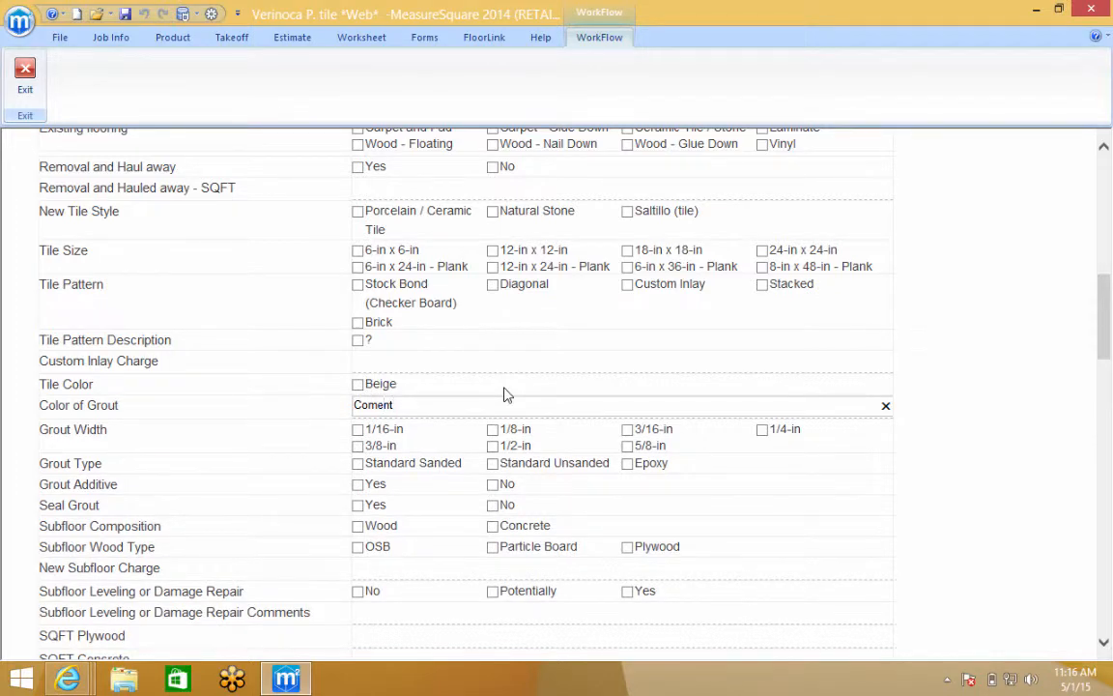
pyautogui.write('m')
pyautogui.click(898, 486)
# Save the tile ISST worksheet with Save & New, opening a blank project
pyautogui.scroll(-3, 898, 481)
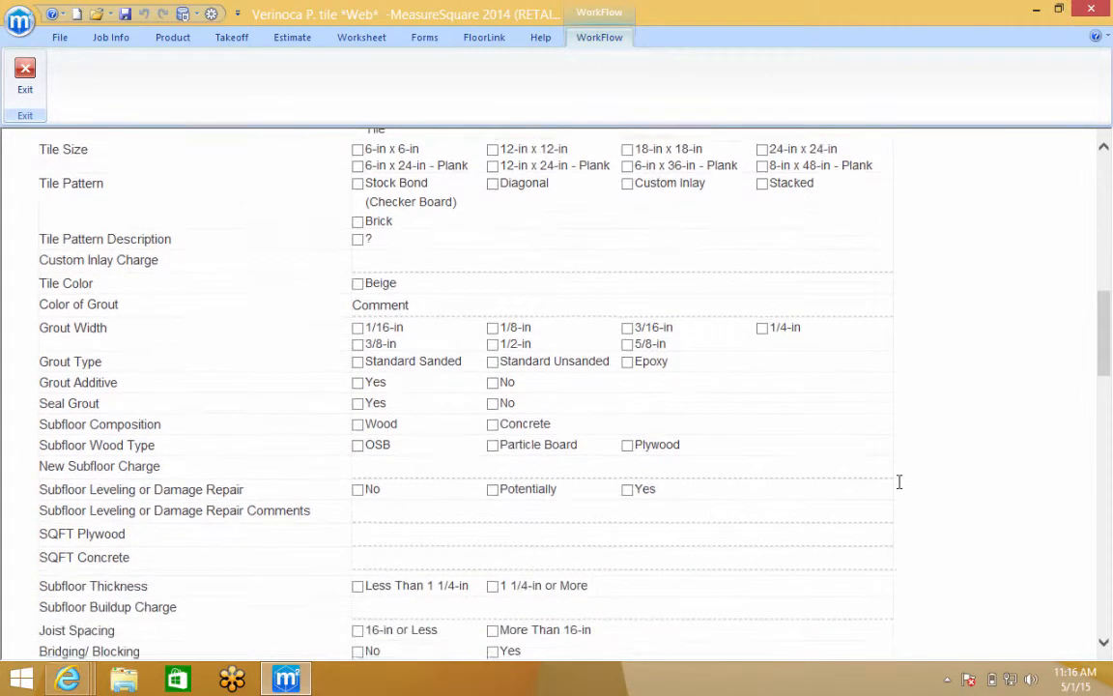
pyautogui.scroll(-20, 898, 481)
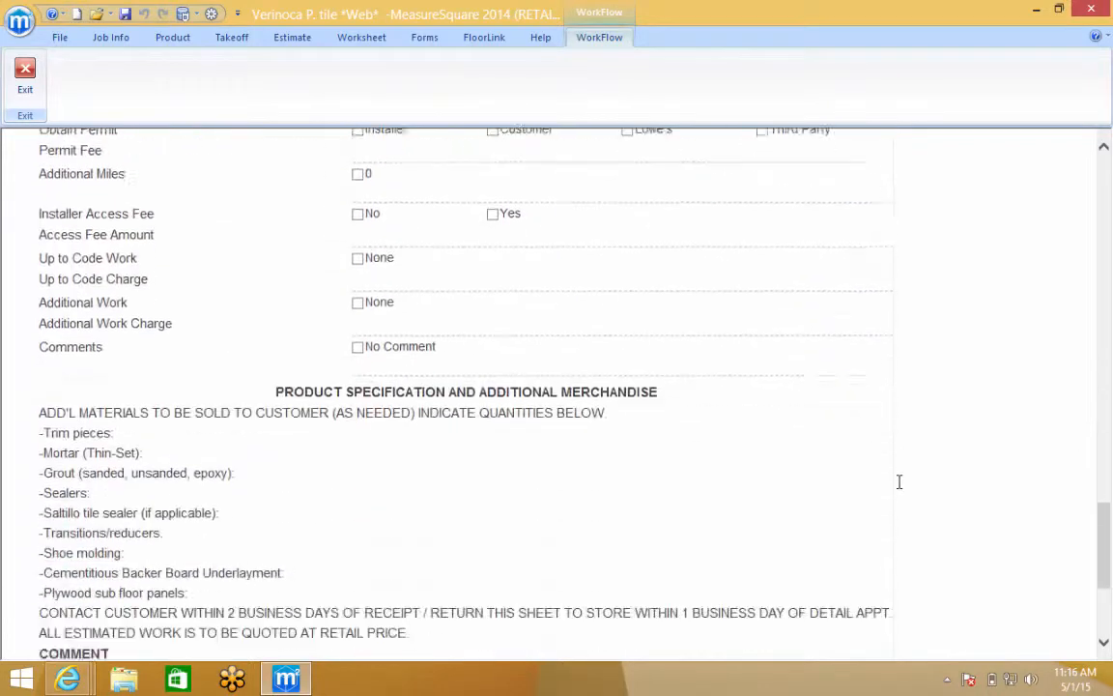
pyautogui.click(449, 650)
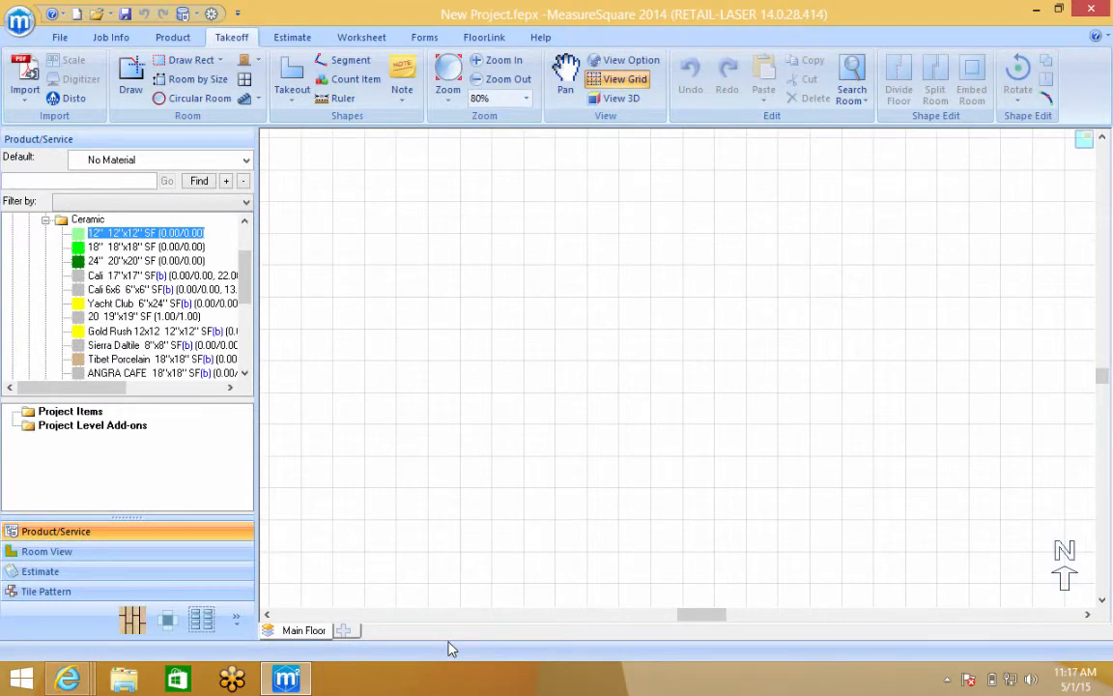
# On the job's FloorLink page, download the PDF of the finished tile estimate
pyautogui.click(483, 37)
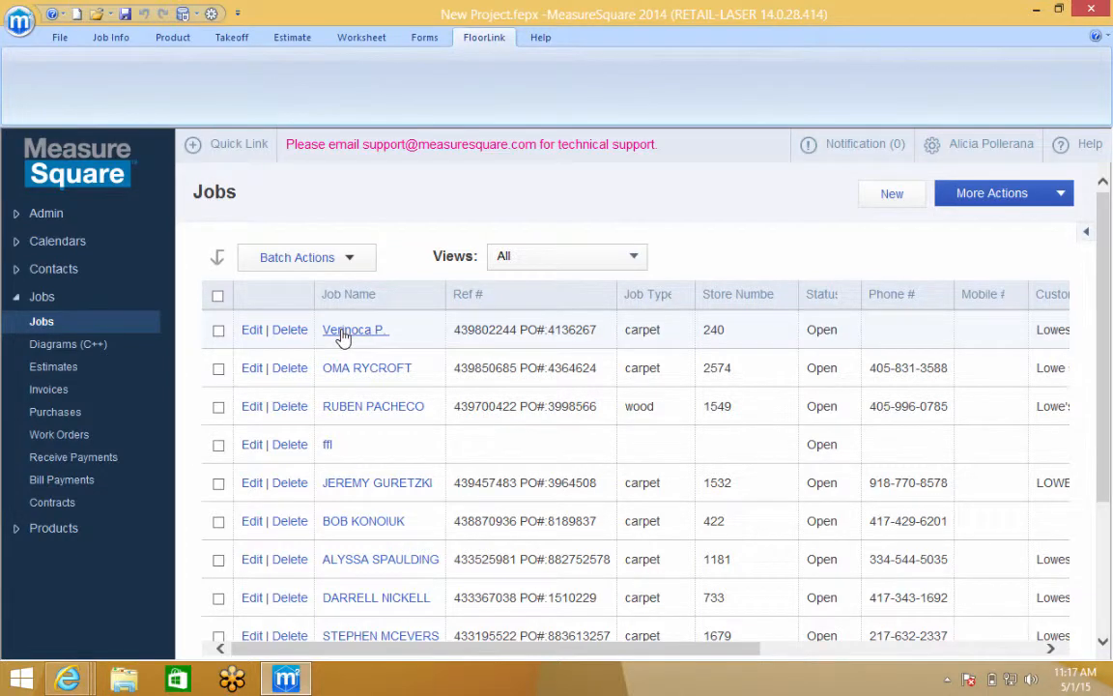
pyautogui.click(341, 332)
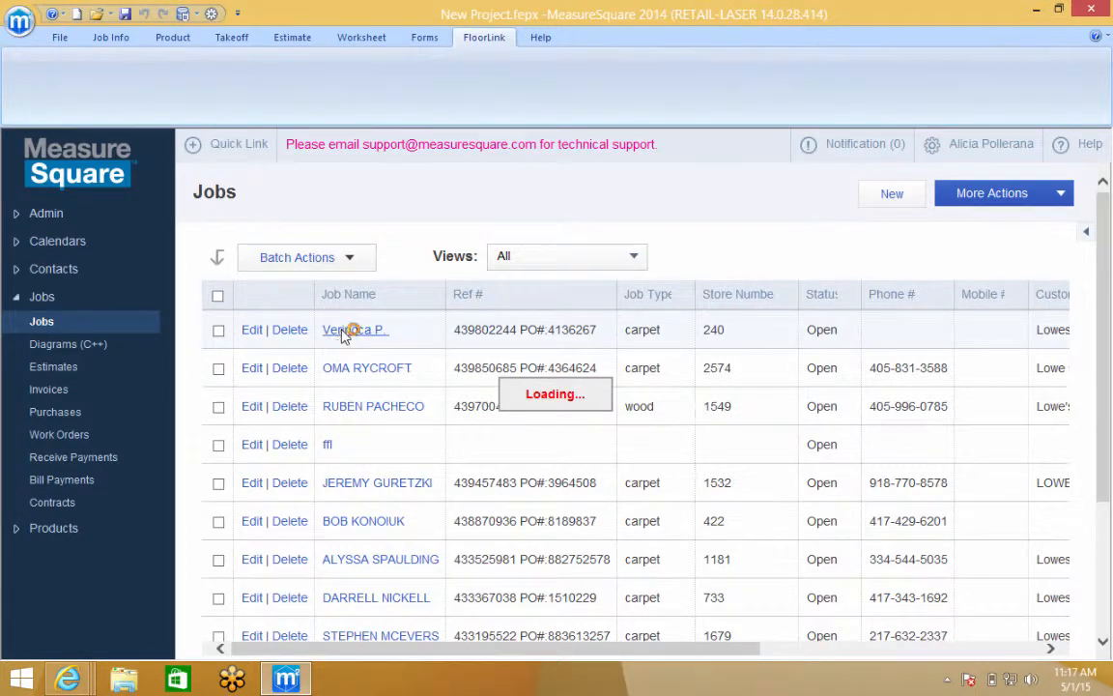
pyautogui.scroll(-3, 617, 626)
pyautogui.scroll(-5, 616, 626)
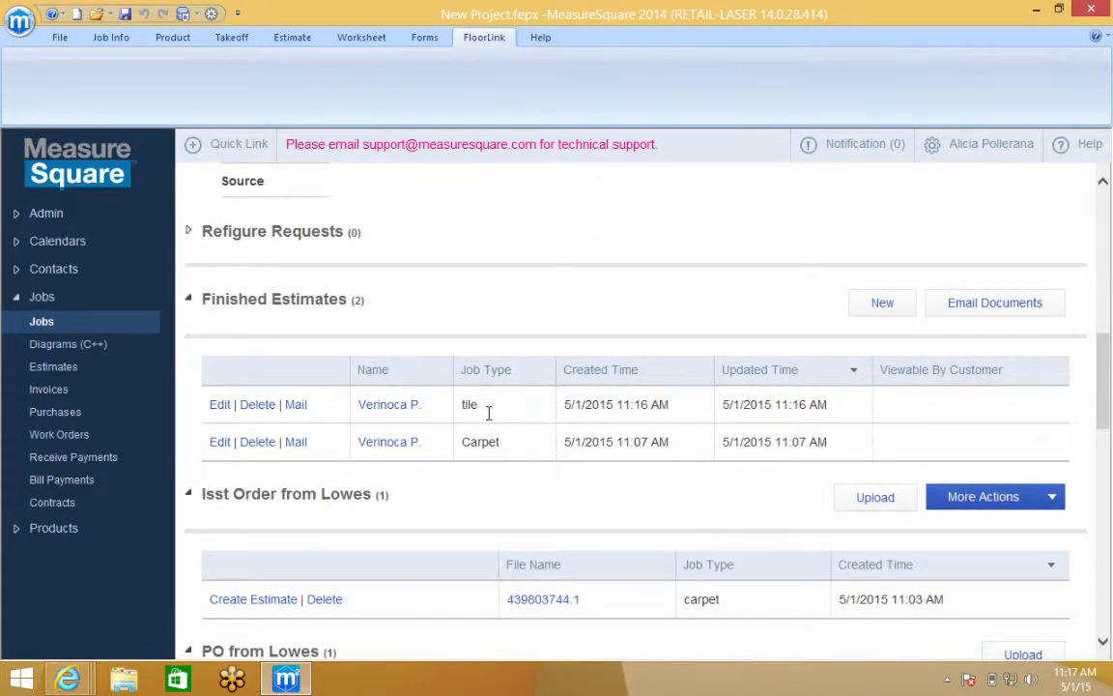
pyautogui.moveTo(481, 406)
pyautogui.mouseDown()
pyautogui.moveTo(463, 404)
pyautogui.moveTo(476, 404)
pyautogui.mouseUp()
pyautogui.click(463, 404)
pyautogui.click(465, 403)
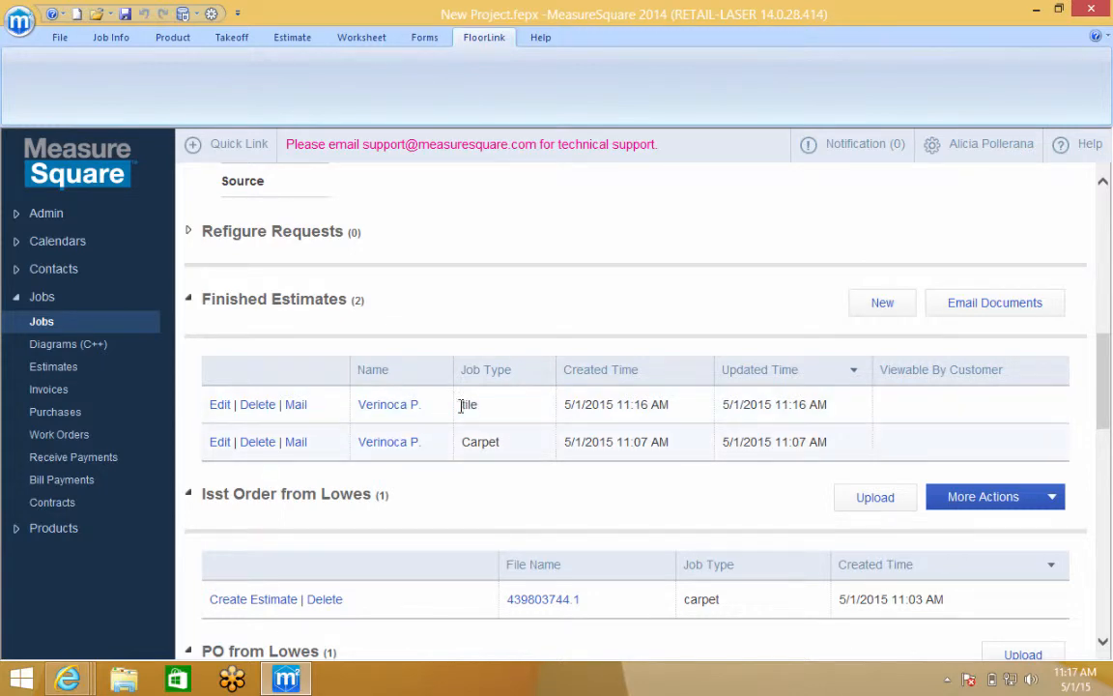
pyautogui.click(390, 410)
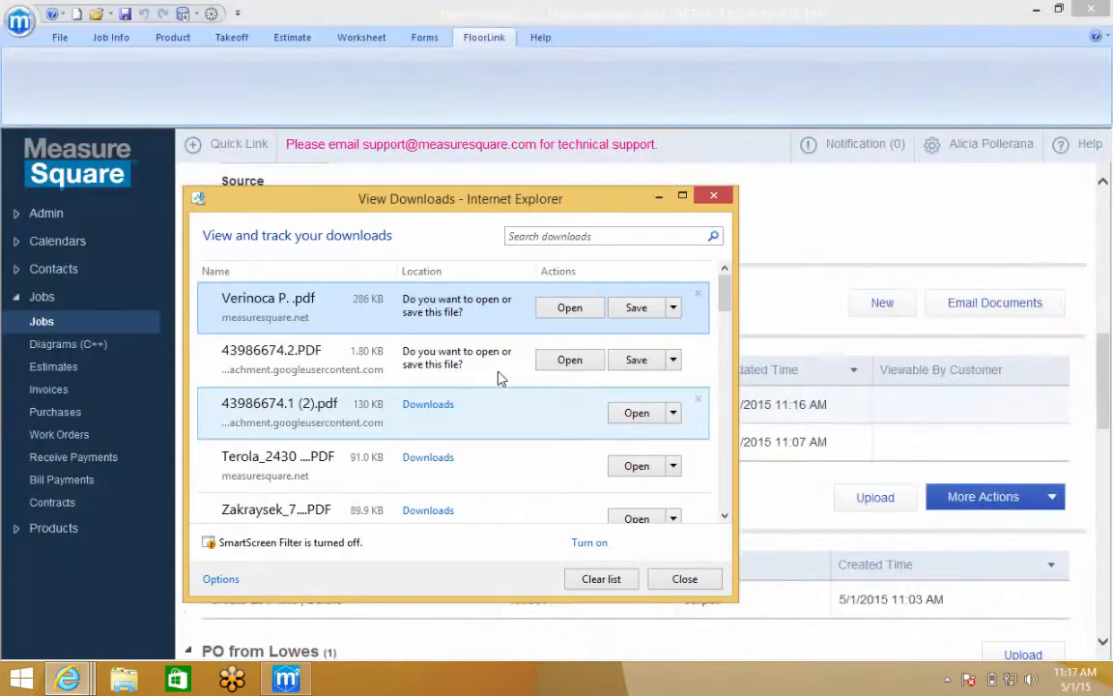
# Open the tile estimate PDF in Windows Reader and scroll through its pages
pyautogui.click(570, 309)
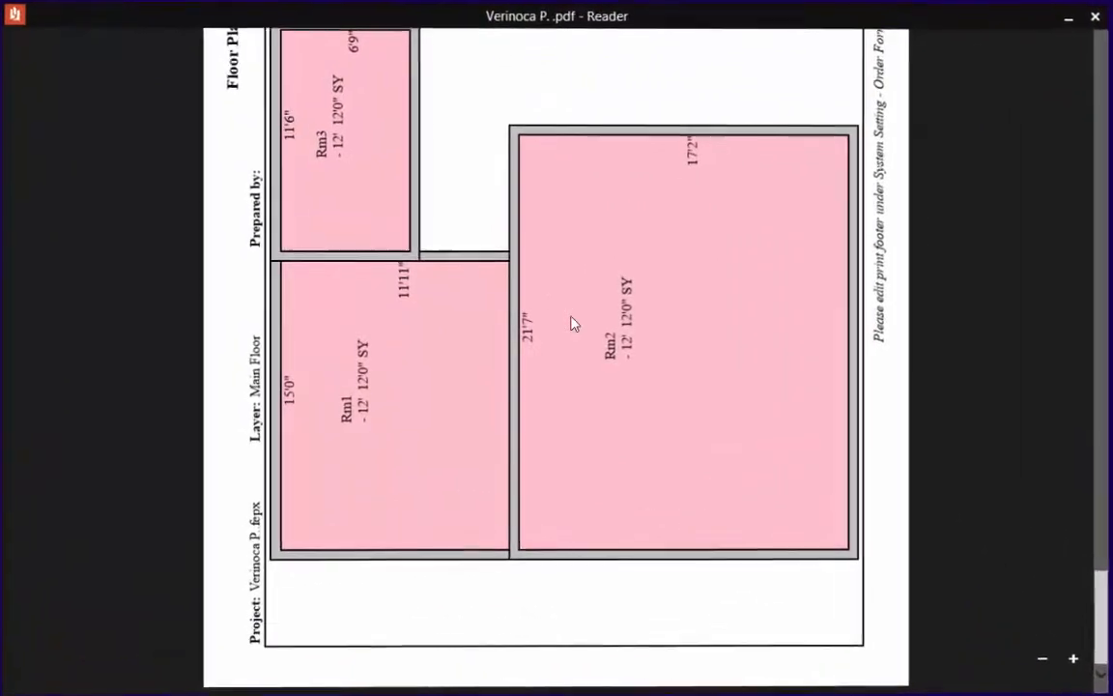
pyautogui.scroll(-5, 572, 322)
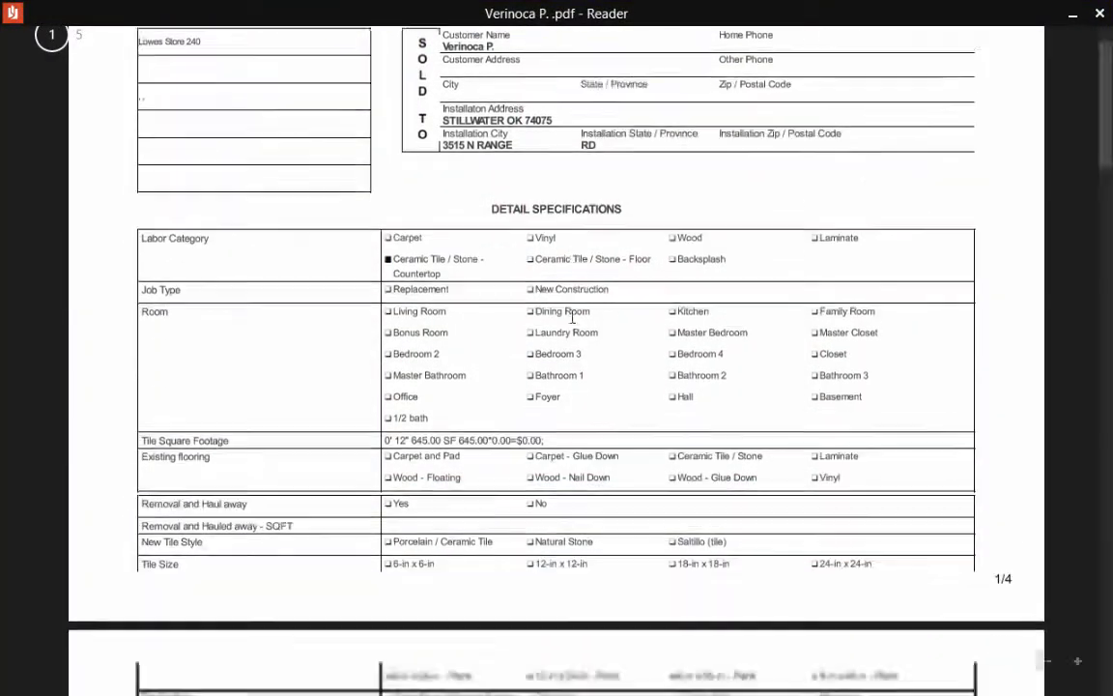
pyautogui.scroll(-20, 572, 316)
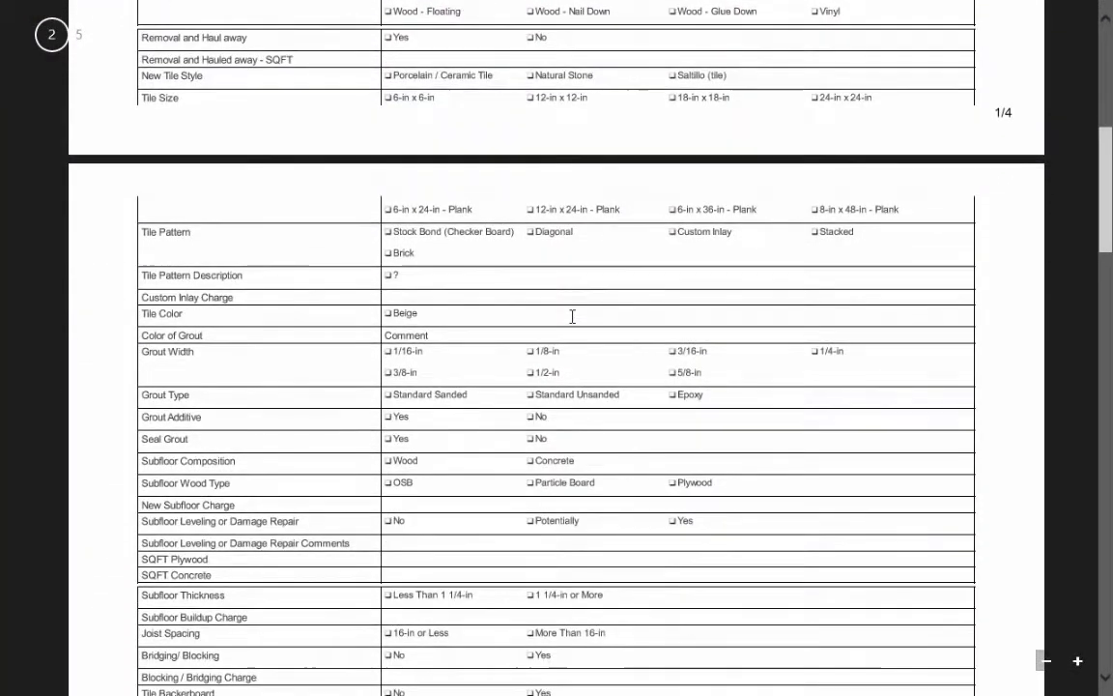
pyautogui.scroll(-20, 572, 316)
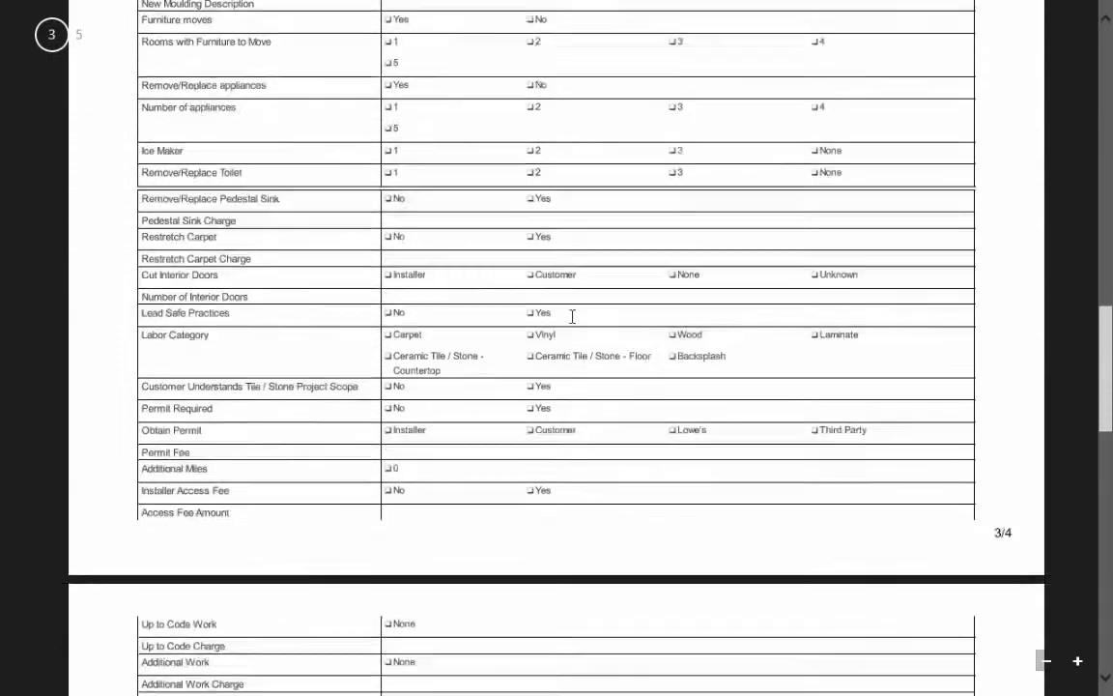
pyautogui.scroll(-8, 572, 316)
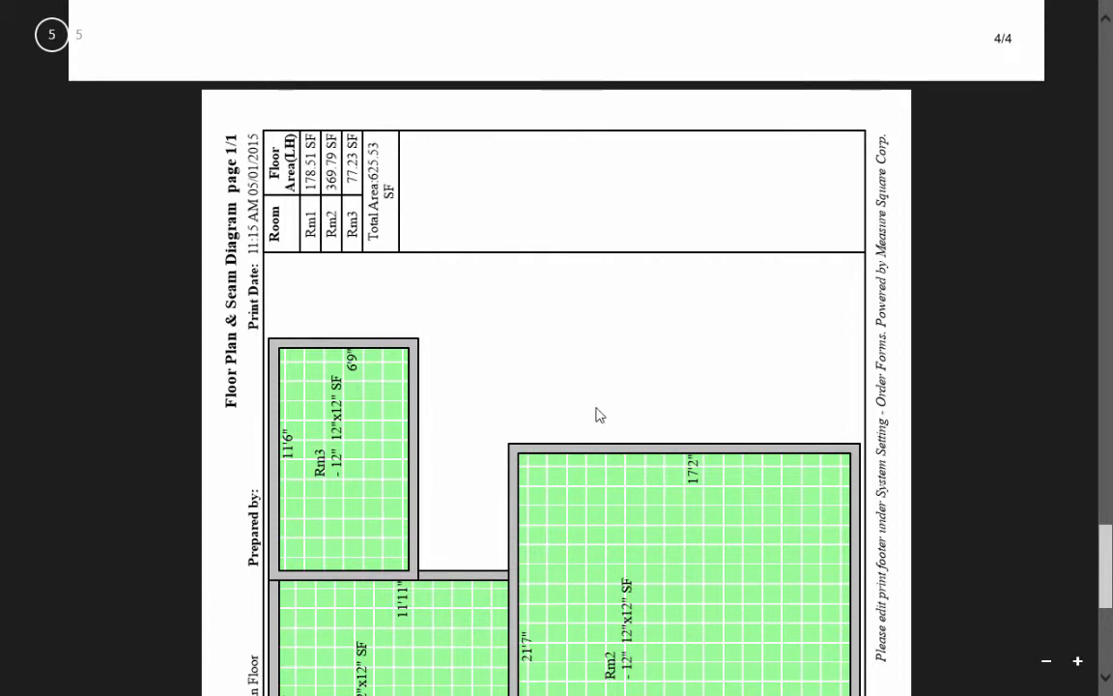
pyautogui.scroll(-2, 665, 356)
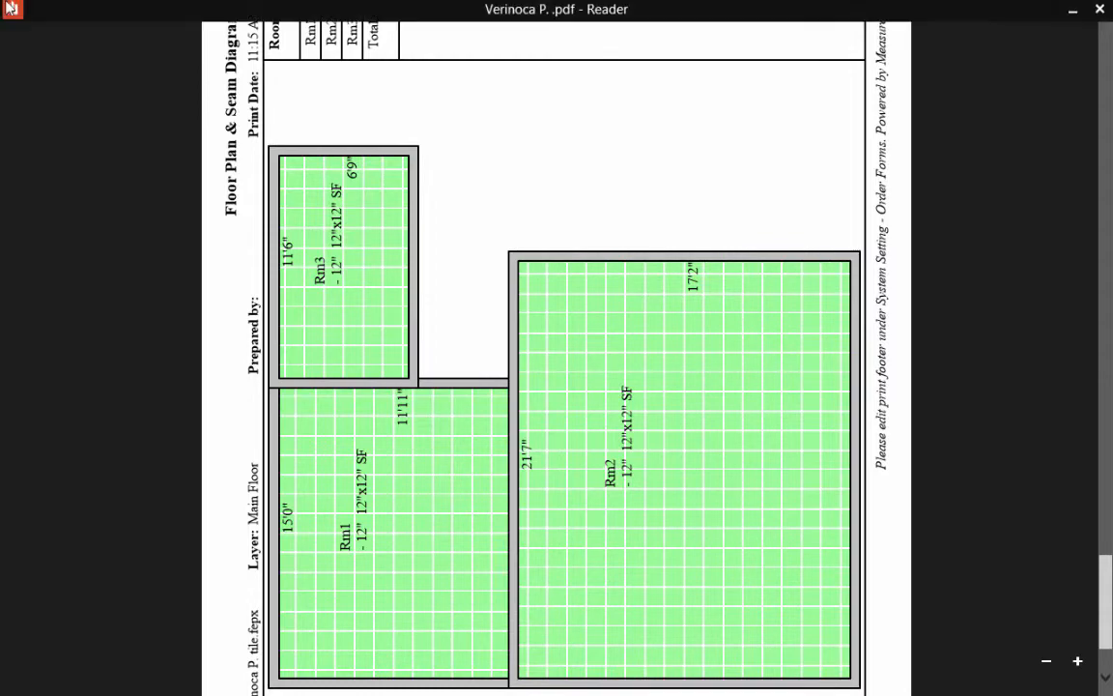
# Close Reader and start an e-mail with the tile estimate PDF attached
pyautogui.click(12, 10)
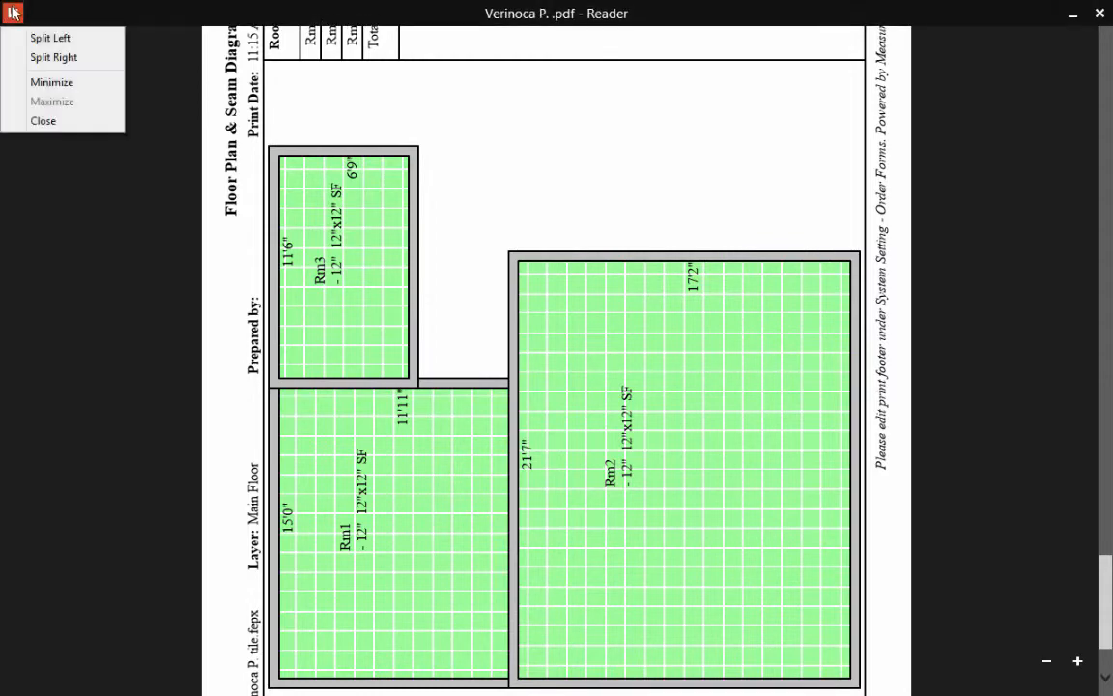
pyautogui.click(67, 119)
pyautogui.click(762, 262)
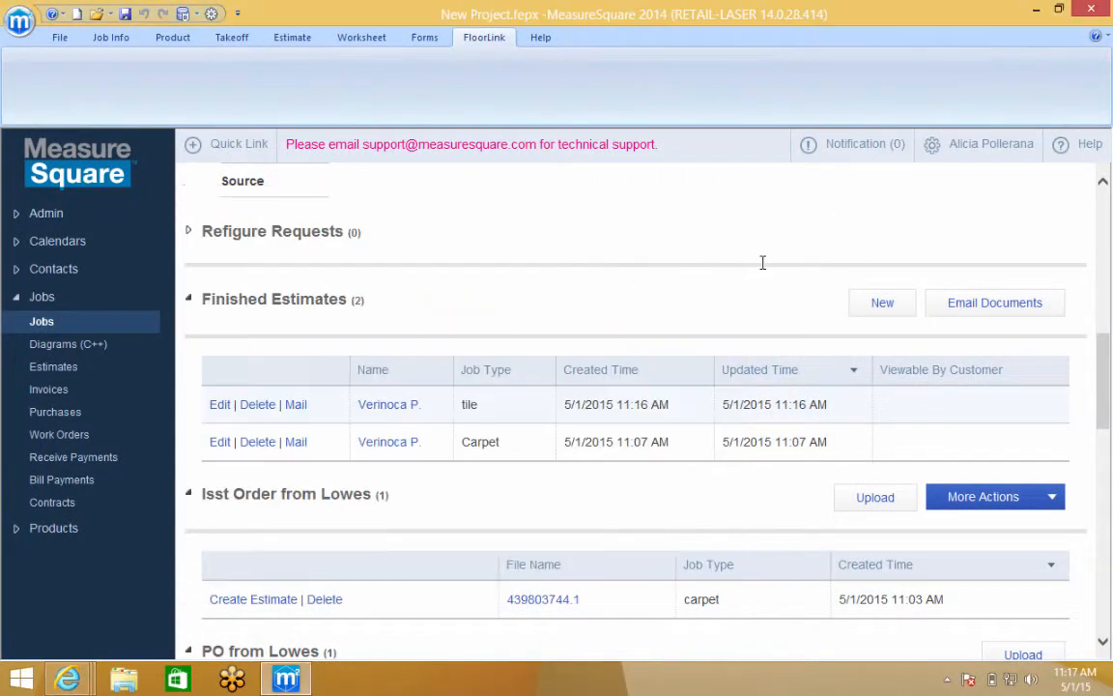
pyautogui.click(297, 406)
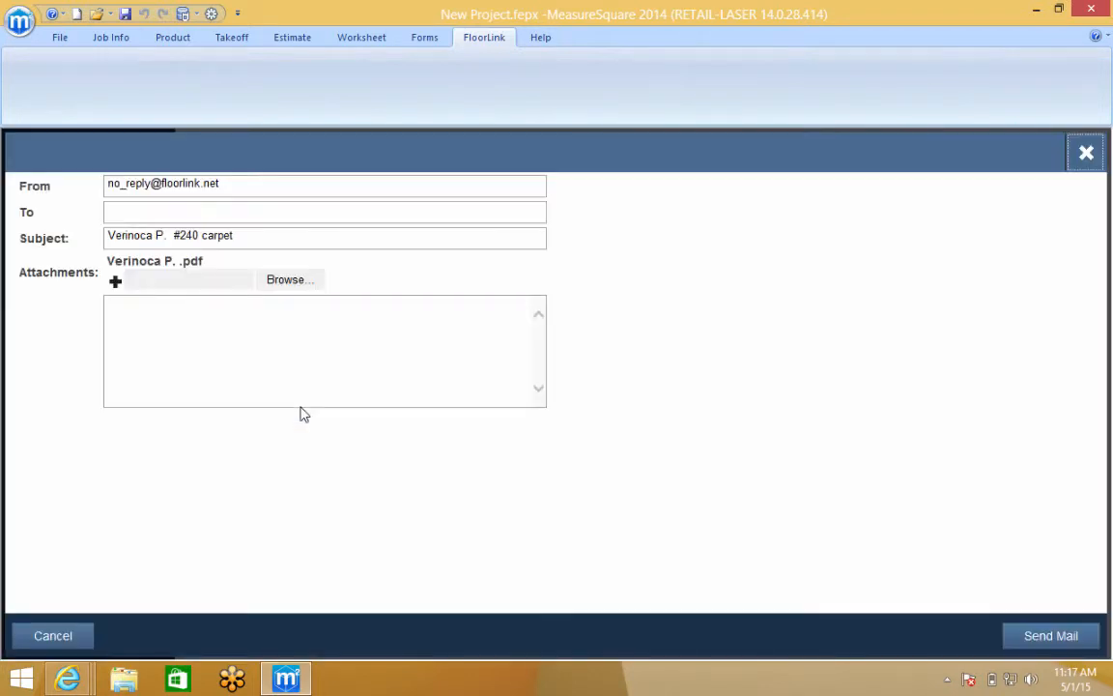